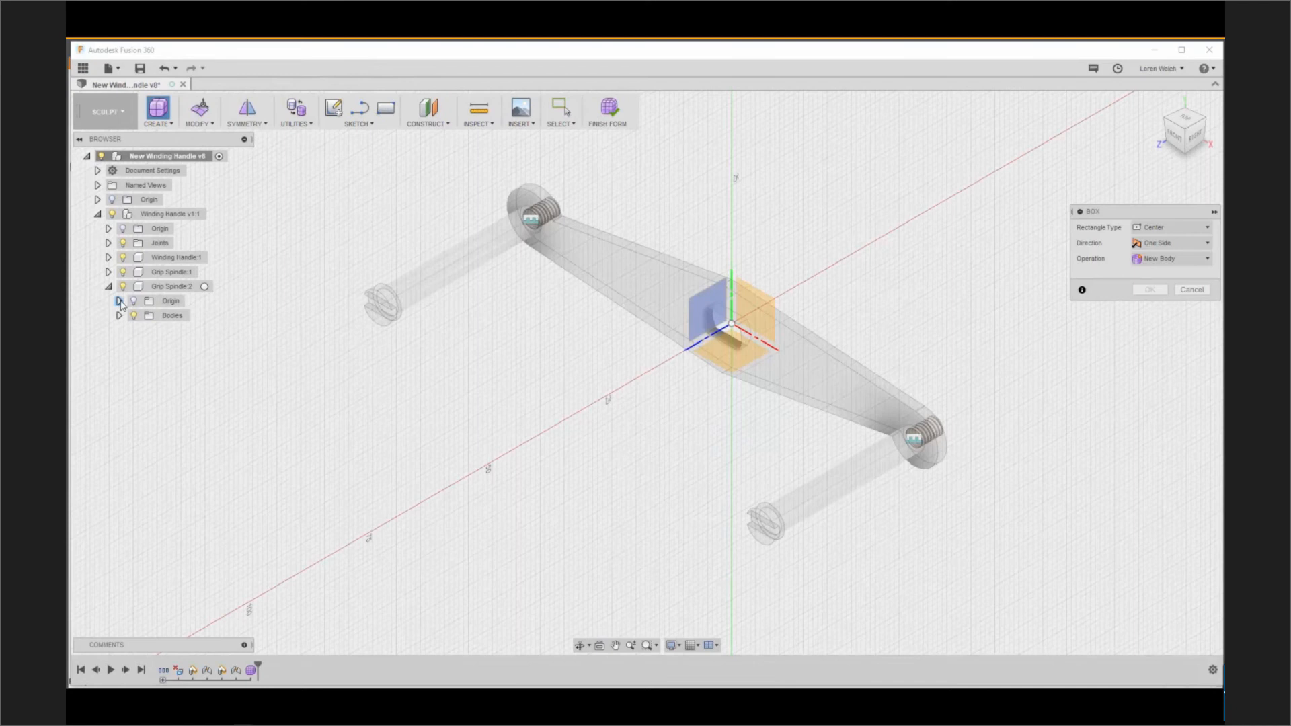
# - Create a symmetric box form on Grip Spindle:2's XY plane with 4 length faces, 1 width face and 2 height faces
pyautogui.click(119, 301)
pyautogui.click(176, 371)
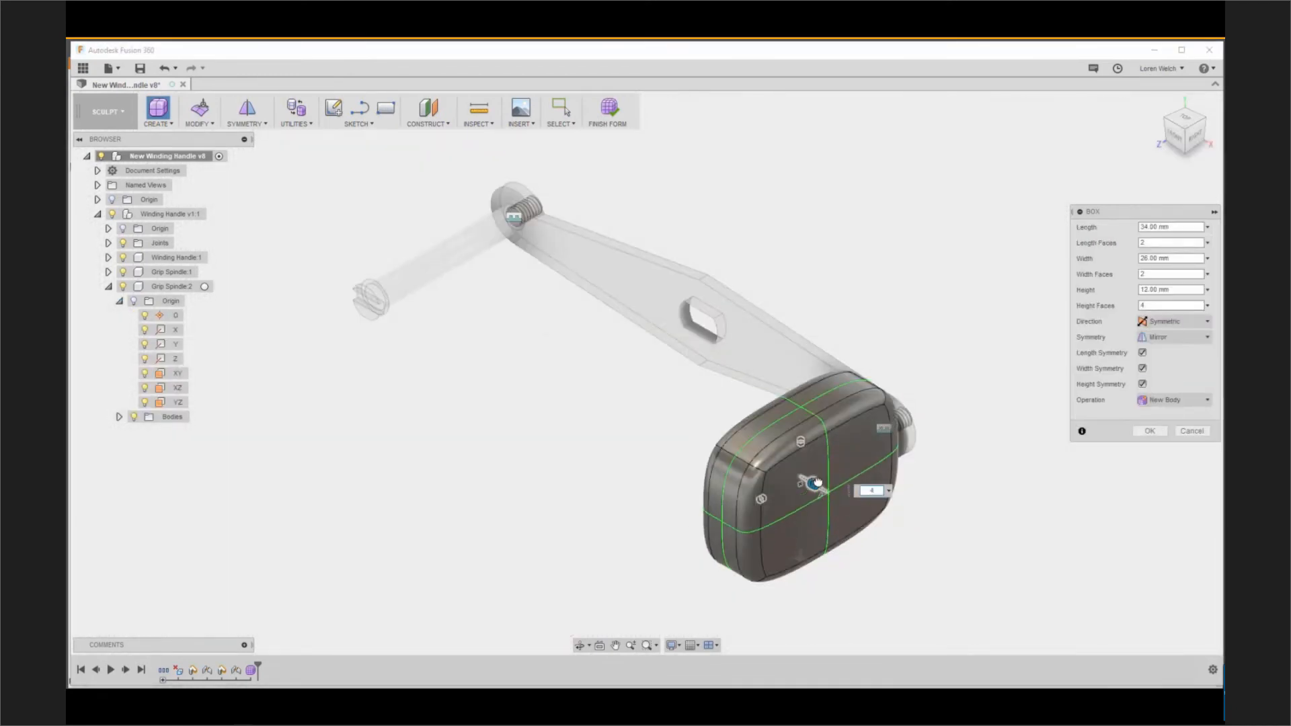
pyautogui.moveTo(816, 486); pyautogui.dragTo(778, 490)
pyautogui.moveTo(800, 442); pyautogui.dragTo(807, 410)
pyautogui.rightClick(622, 458)
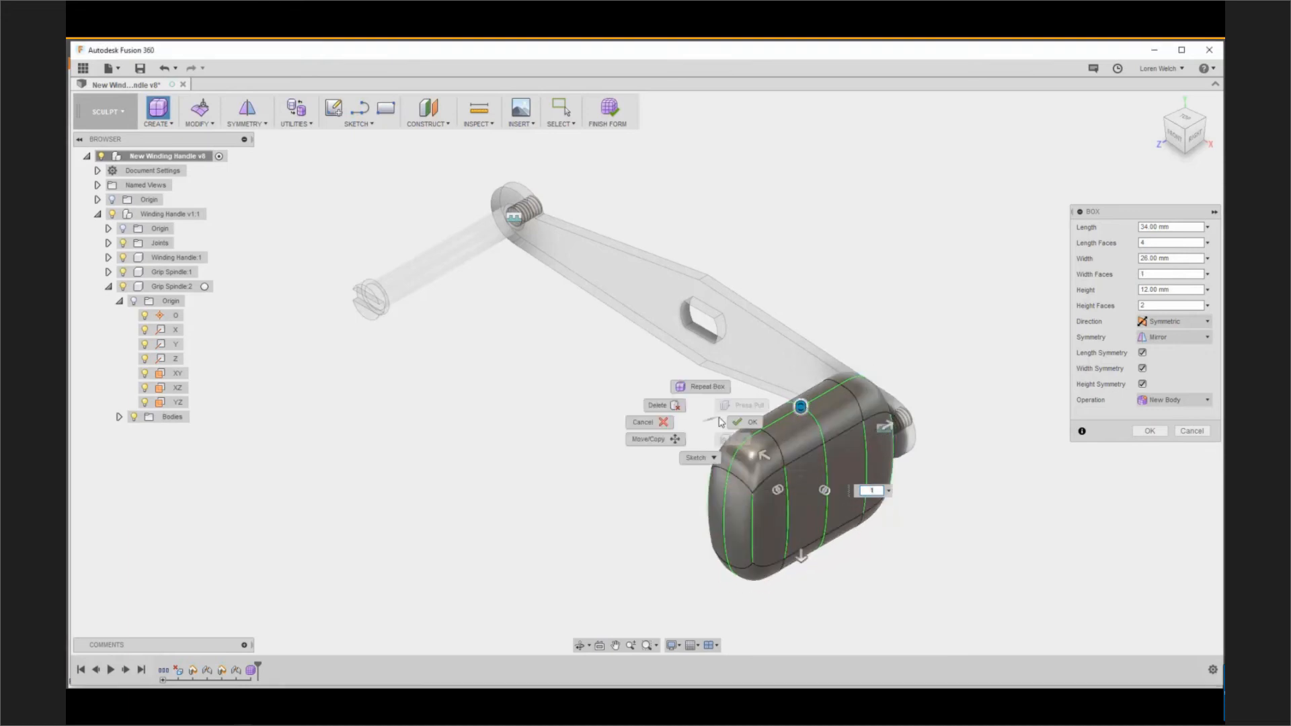
pyautogui.click(662, 436)
# - Edit the grip form by pulling its end edge and its broad side inward, and finish the form
pyautogui.click(725, 521)
pyautogui.moveTo(706, 532); pyautogui.dragTo(733, 518)
pyautogui.rightClick(964, 500)
pyautogui.click(999, 500)
pyautogui.rightClick(996, 499)
pyautogui.click(1033, 484)
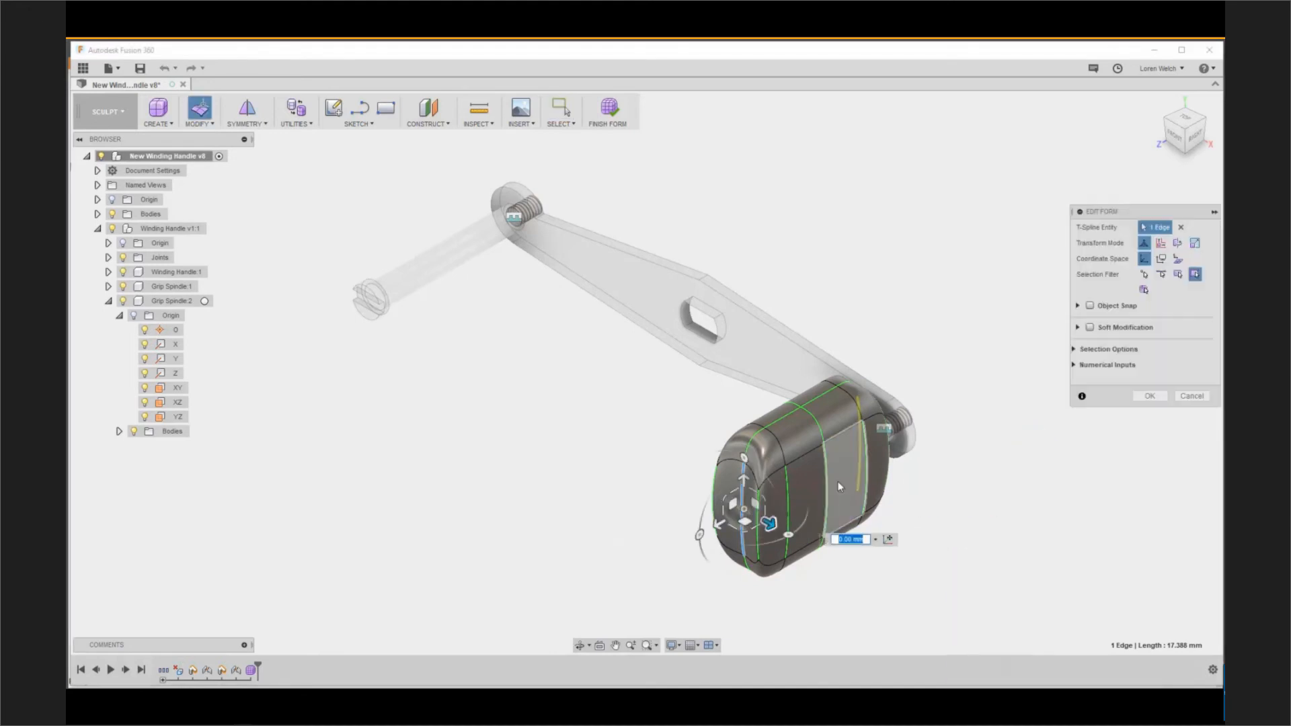
pyautogui.click(841, 484)
pyautogui.moveTo(866, 498); pyautogui.dragTo(855, 494)
pyautogui.press('Return')
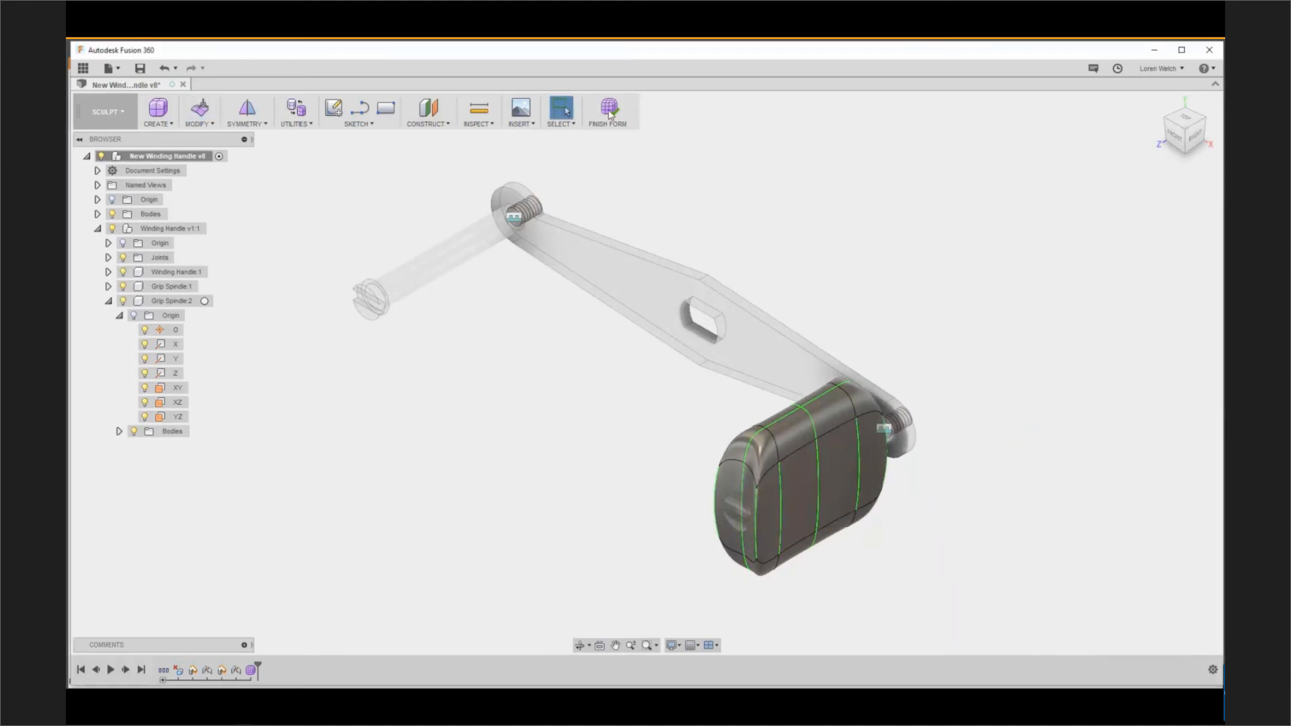
pyautogui.click(608, 107)
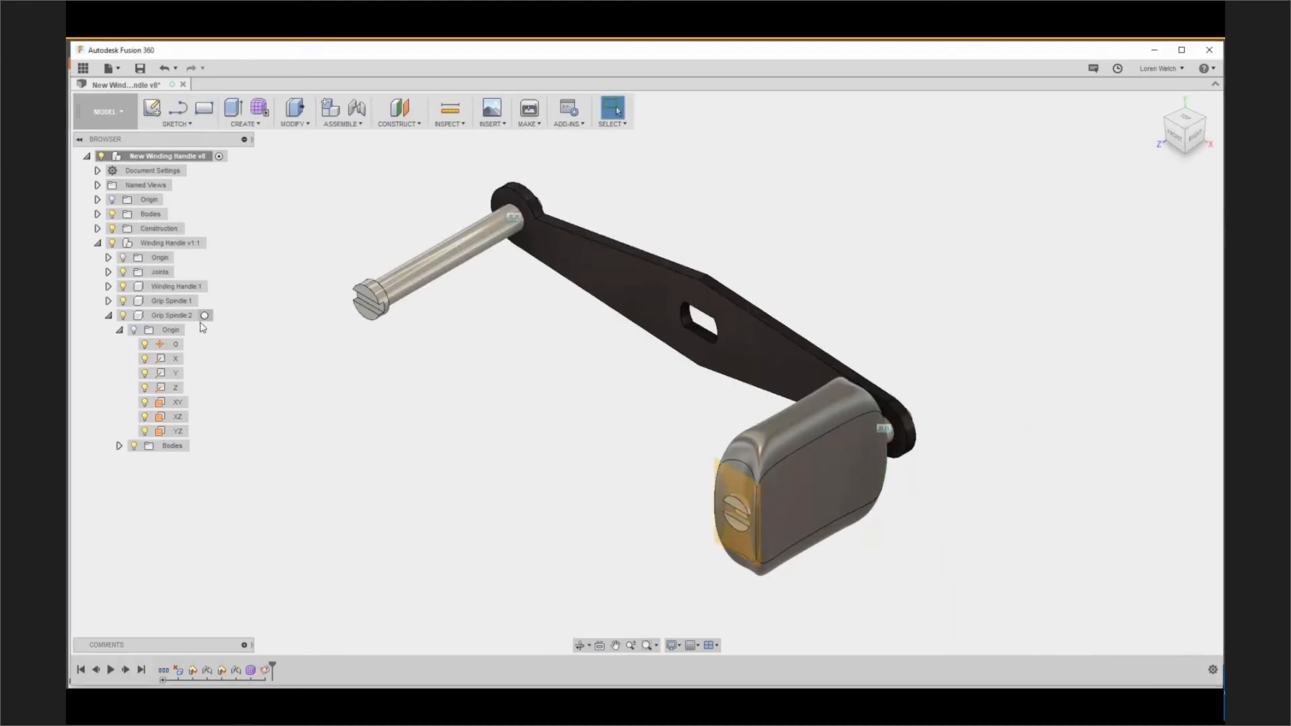
# - Collapse Grip Spindle:2 in the browser and reactivate the top-level New Winding Handle assembly
pyautogui.click(109, 316)
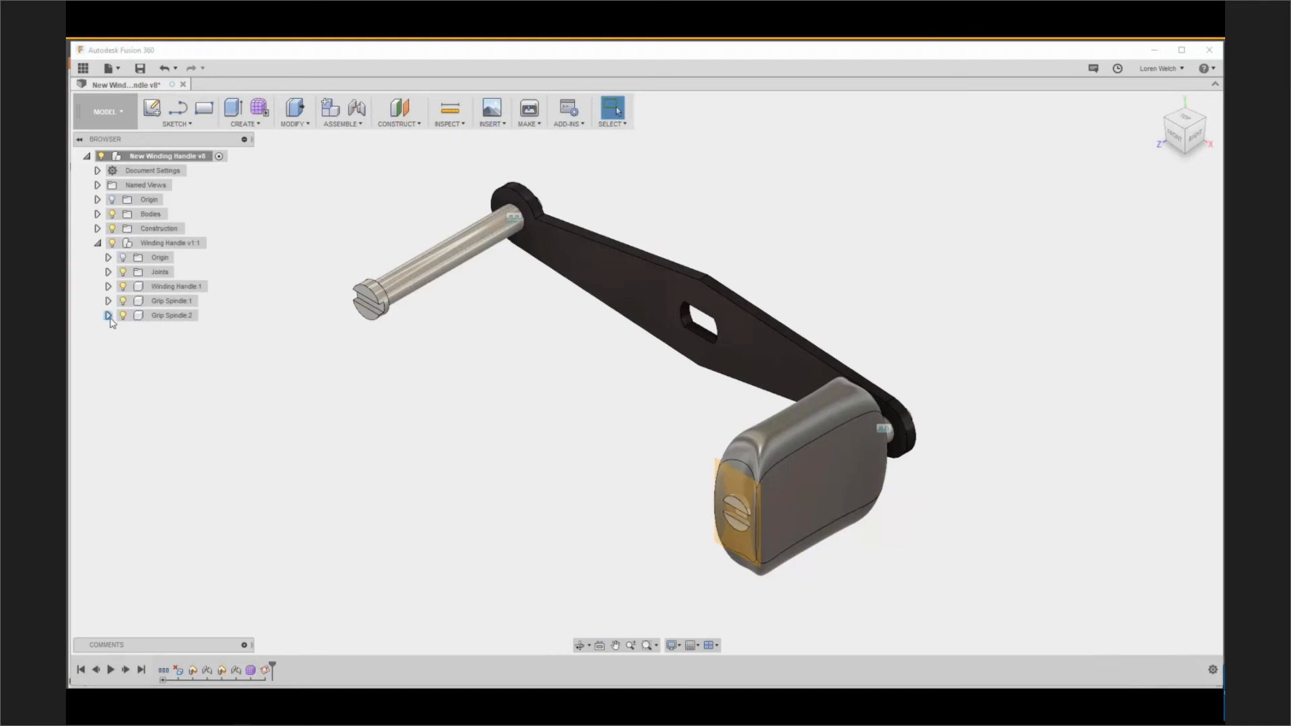
pyautogui.click(494, 108)
pyautogui.press('Escape')
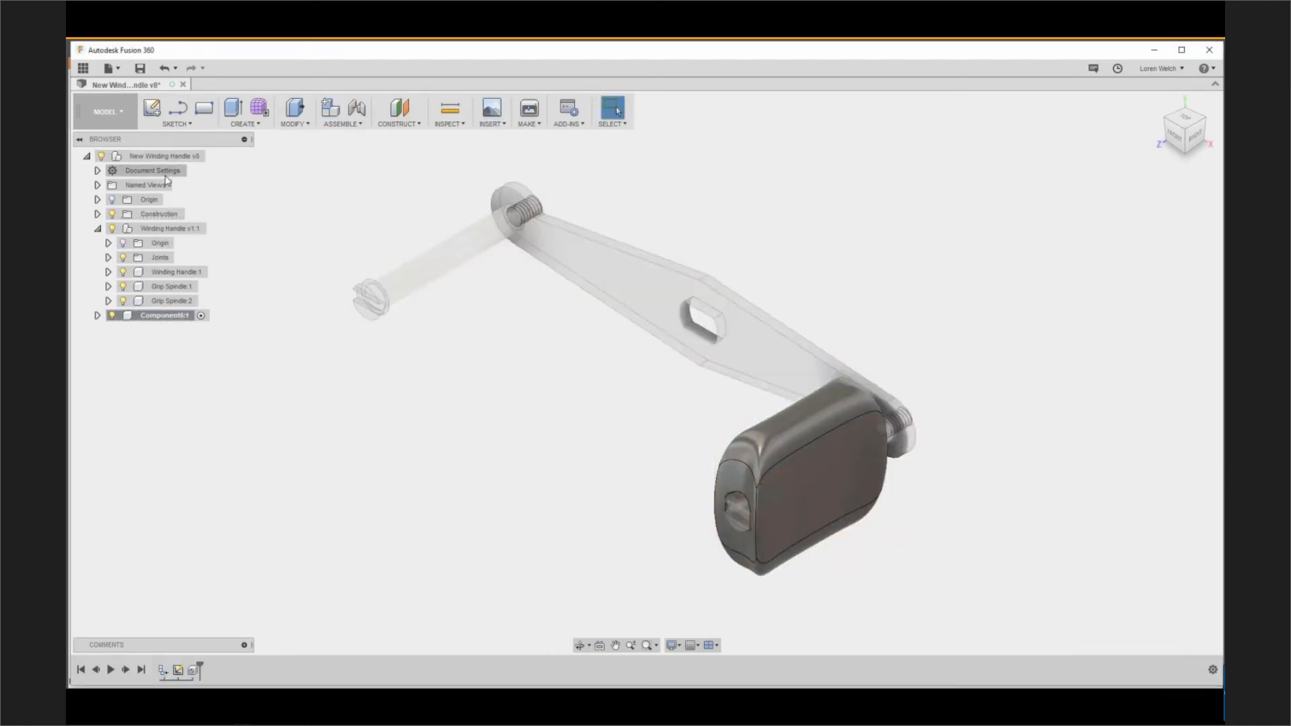
pyautogui.click(212, 157)
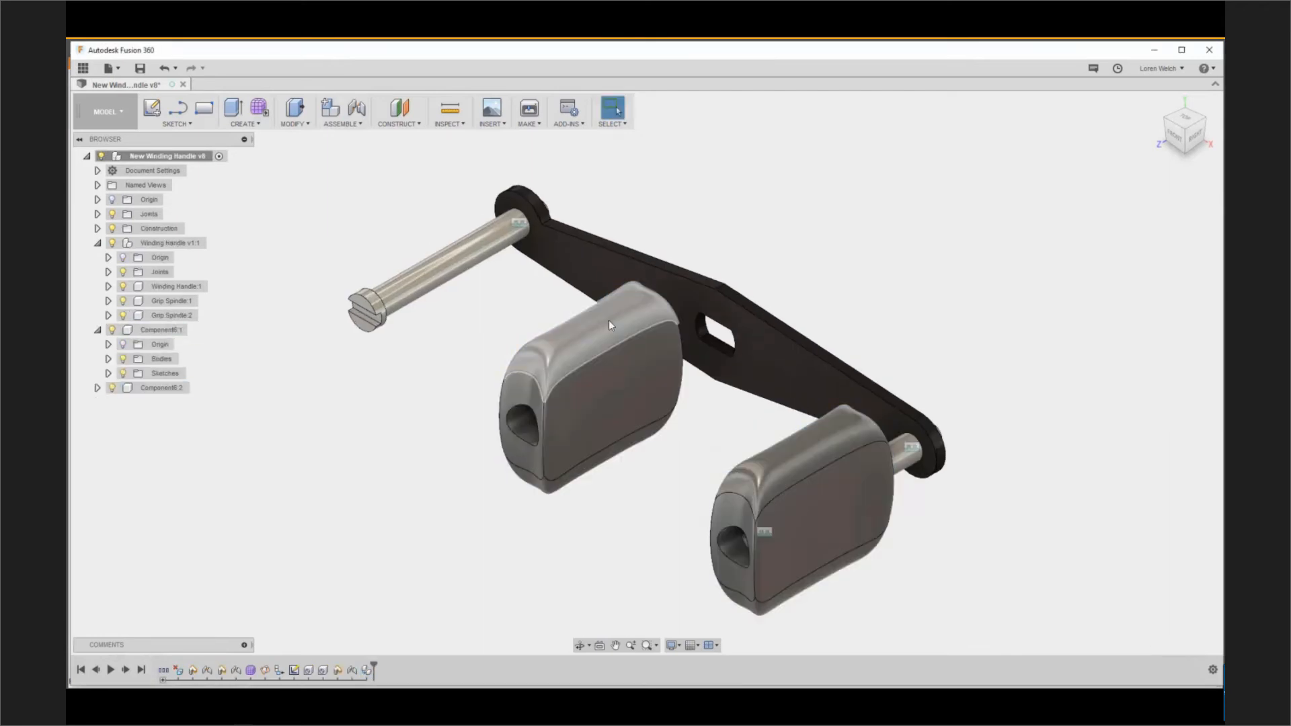
# - Joint the second grip copy to the slotted head of the bare grip spindle
pyautogui.press('j')
pyautogui.click(566, 411)
pyautogui.click(369, 309)
pyautogui.click(1149, 431)
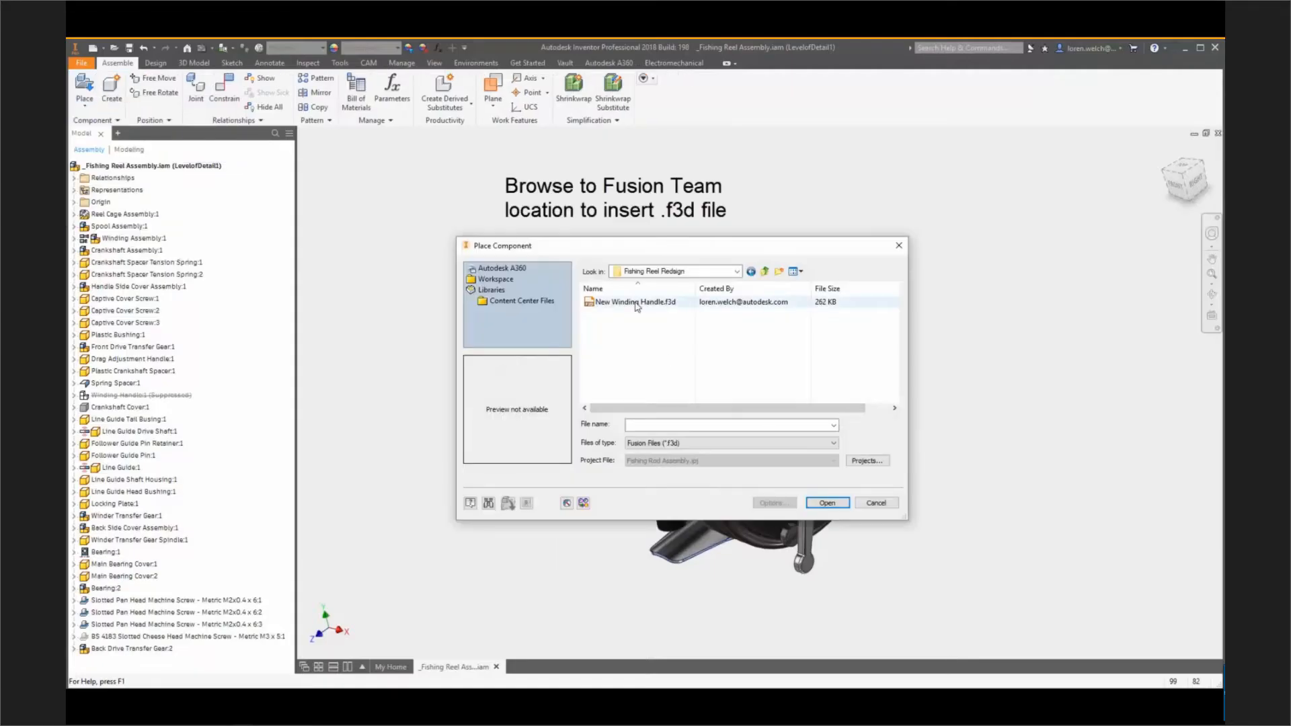
# - In Inventor, open New Winding Handle.f3d for placement in the reel assembly and load its model for component selection
pyautogui.click(636, 302)
pyautogui.click(827, 503)
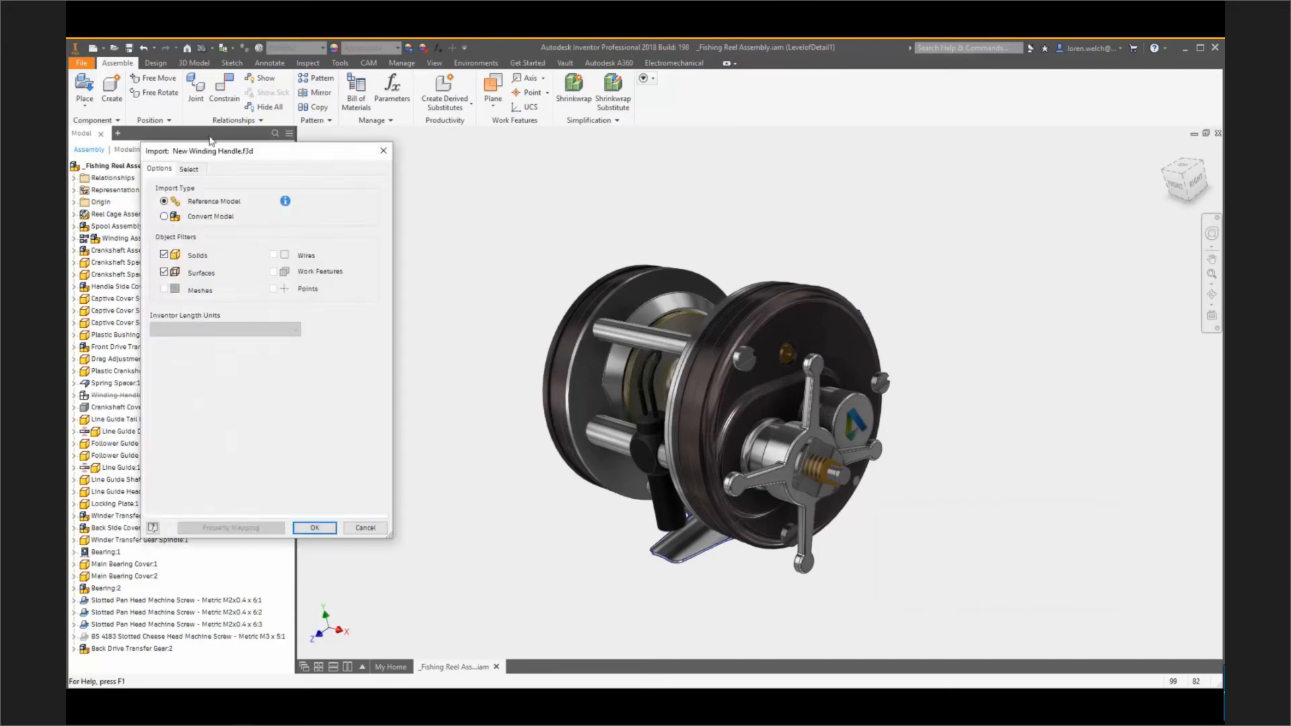
pyautogui.click(189, 170)
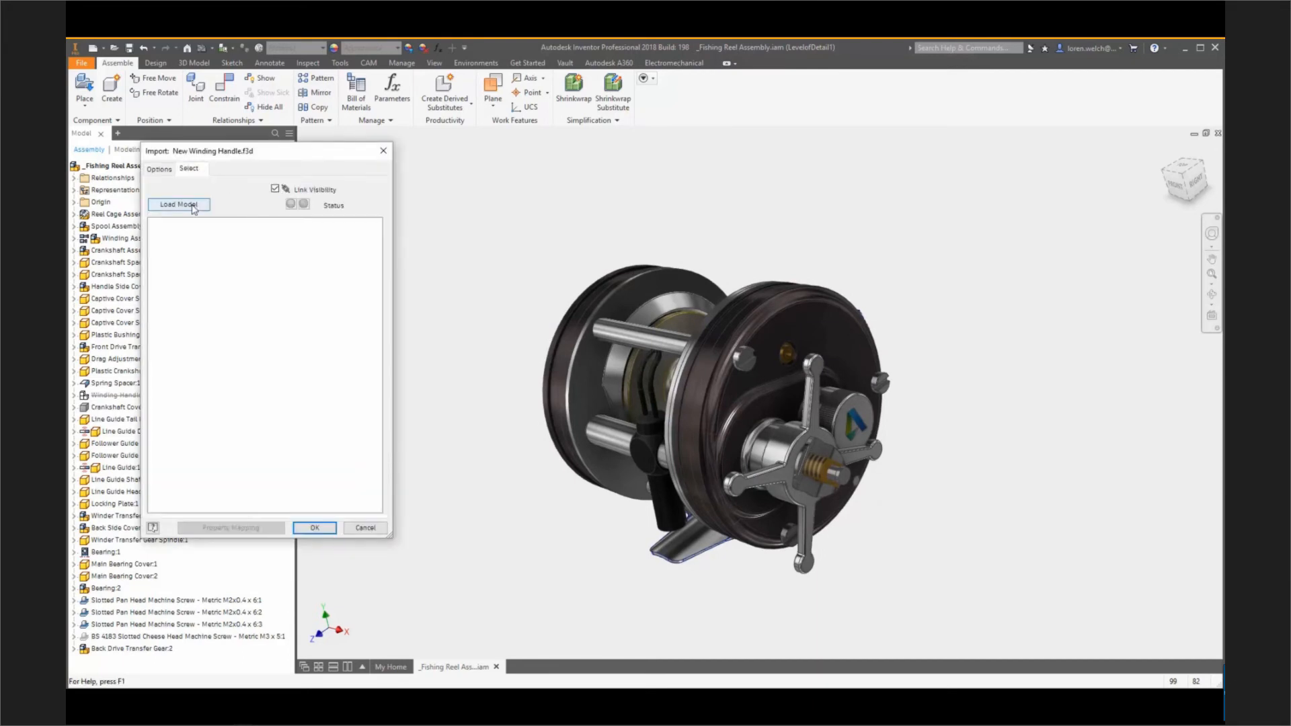
pyautogui.click(193, 209)
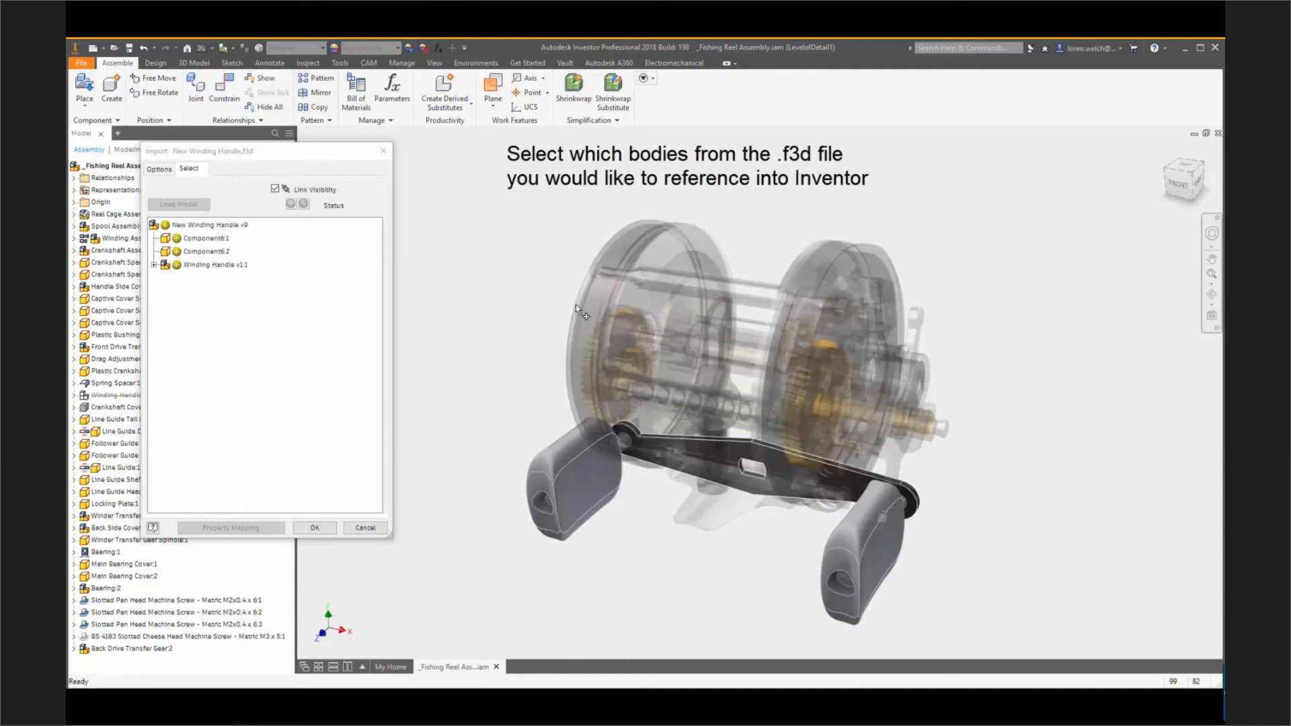
# - Examine the components under Winding Handle v1:1 and the include status of Component6:1 and Component6:2
pyautogui.click(154, 265)
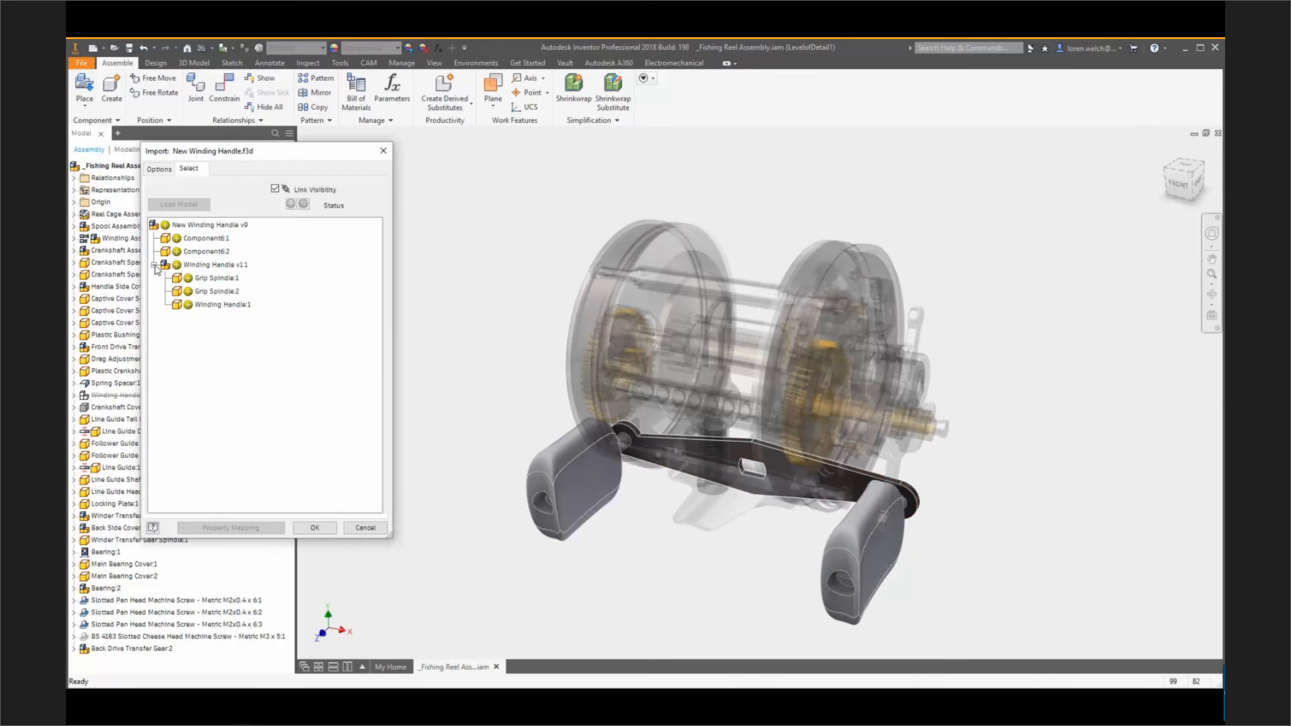
pyautogui.click(155, 266)
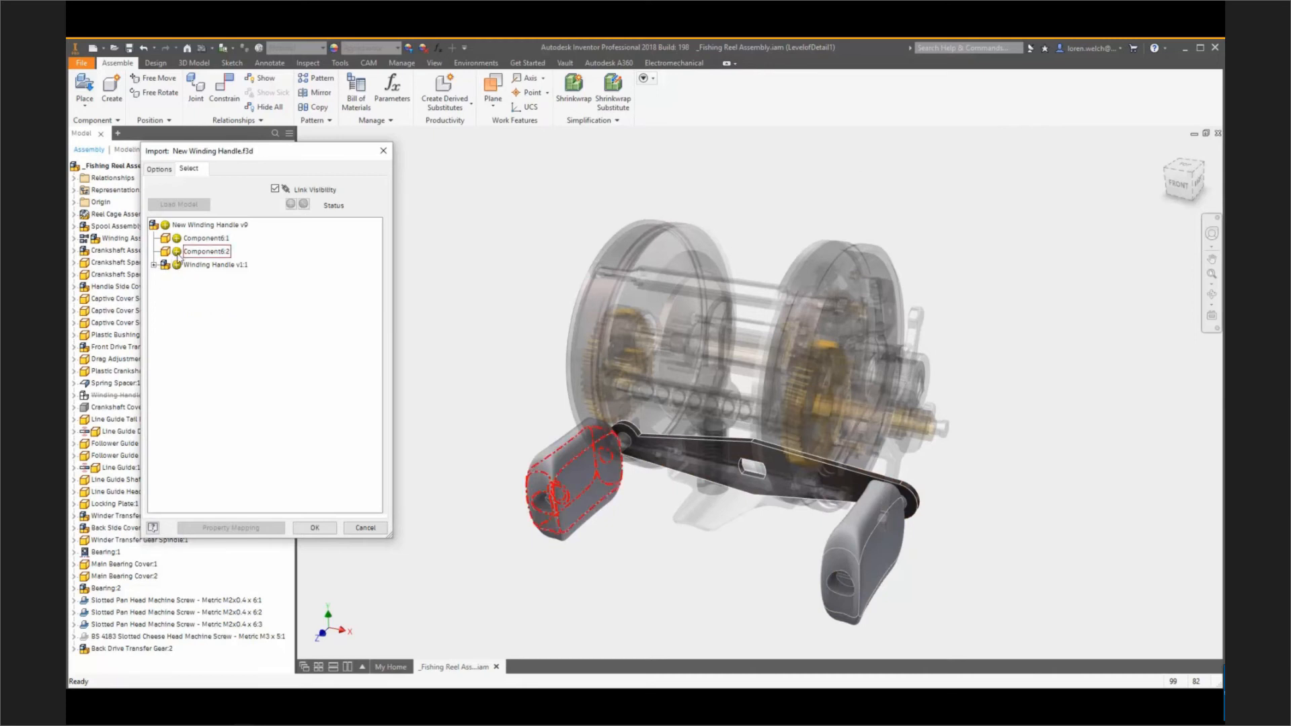
pyautogui.click(177, 251)
pyautogui.click(176, 238)
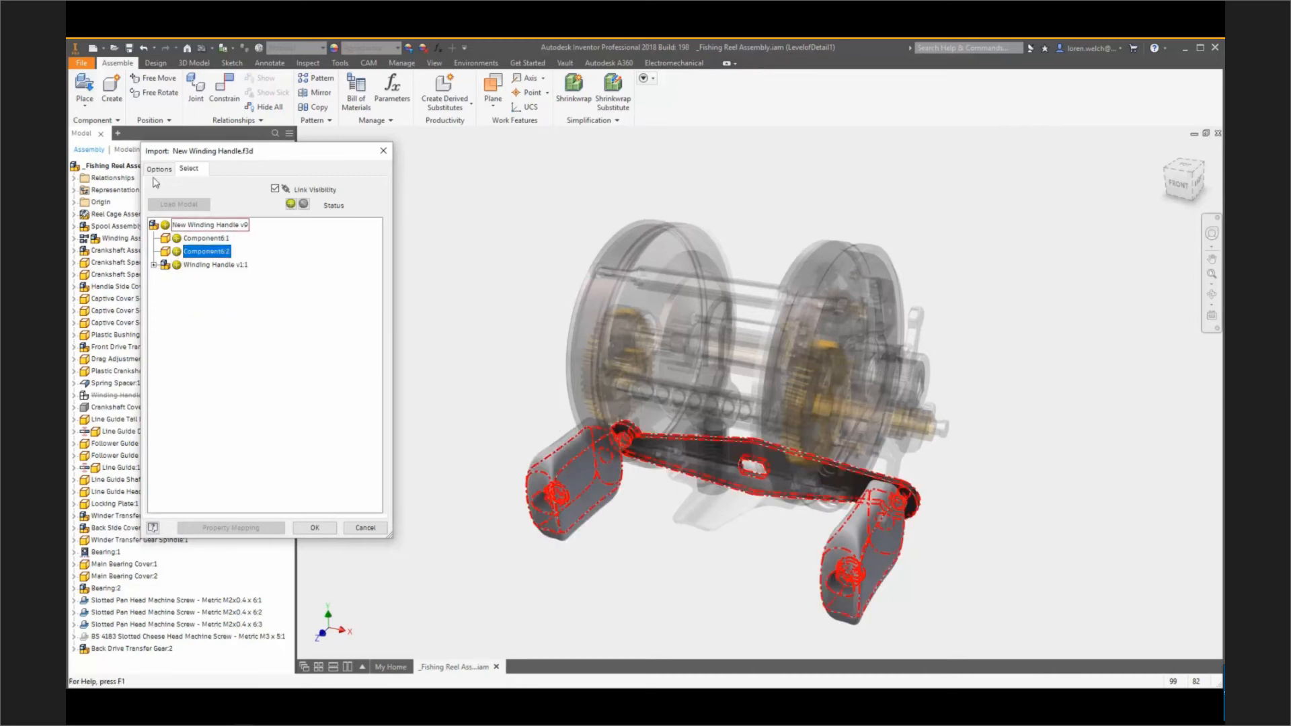
# - Import the handle as a Reference Model with solids and surfaces, and place one instance beside the reel
pyautogui.click(159, 169)
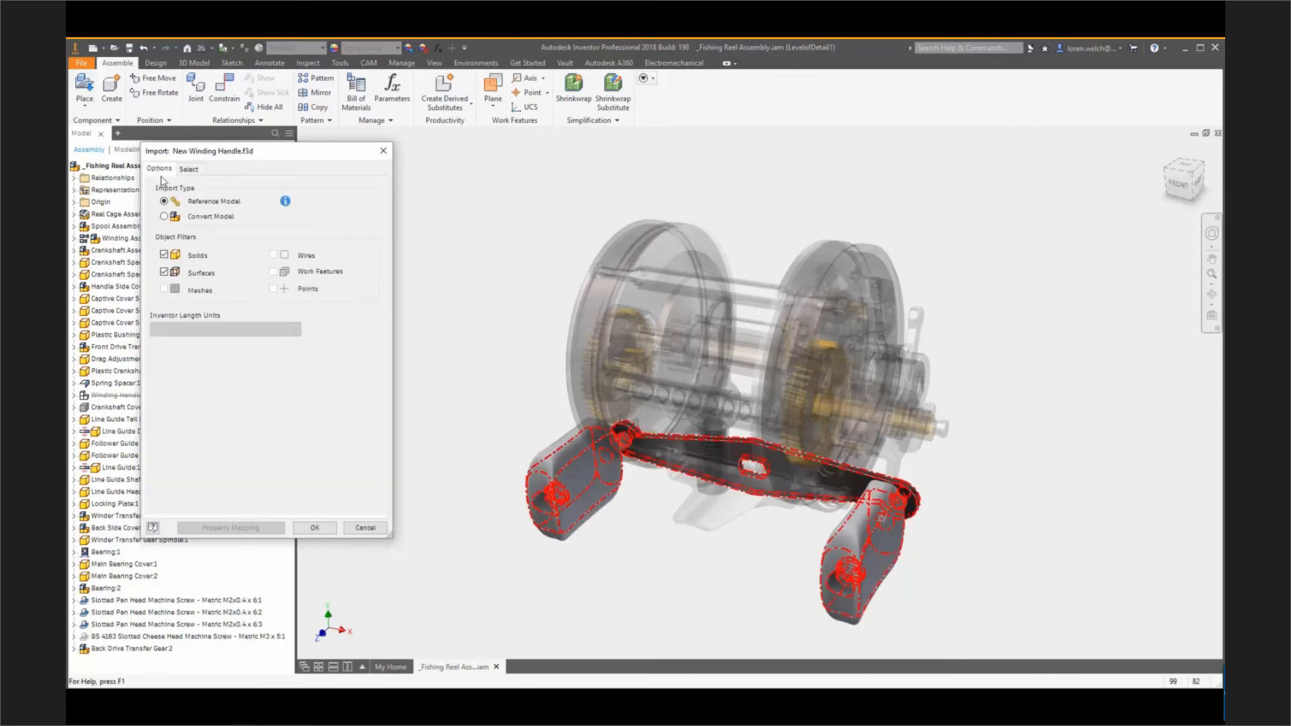
pyautogui.click(314, 527)
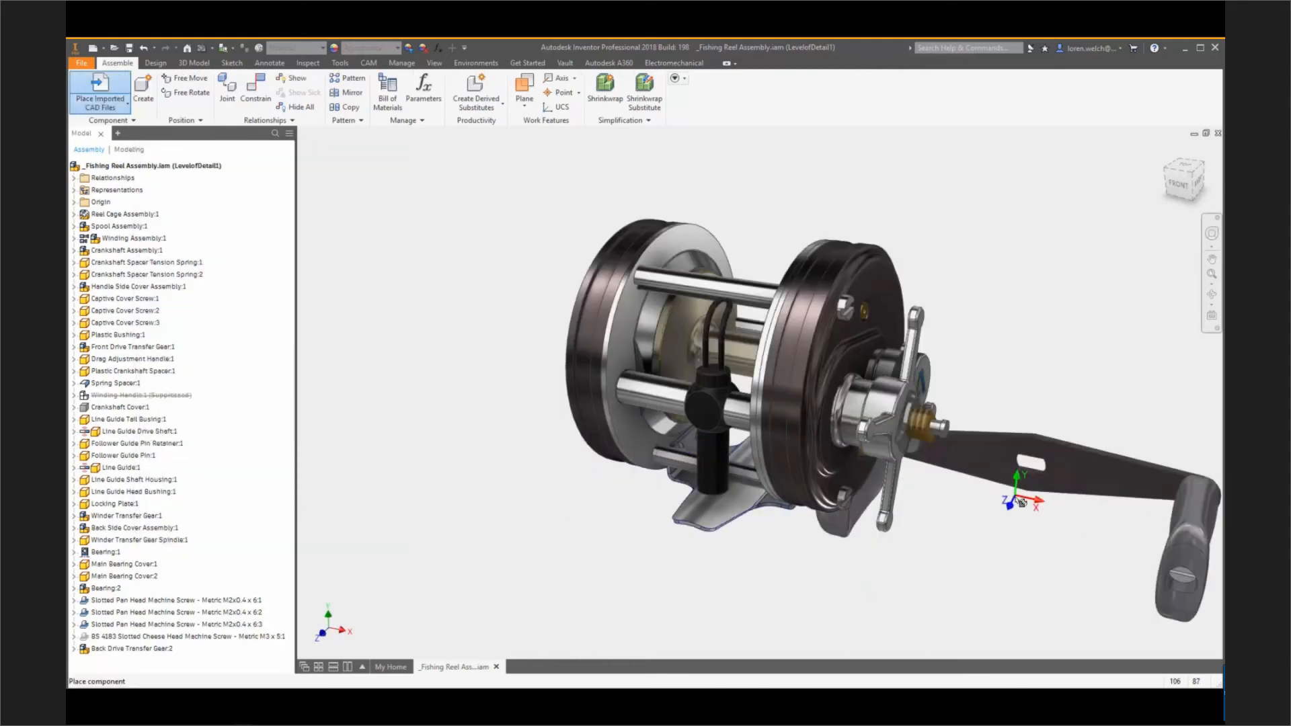
pyautogui.rightClick(1038, 536)
pyautogui.click(1059, 531)
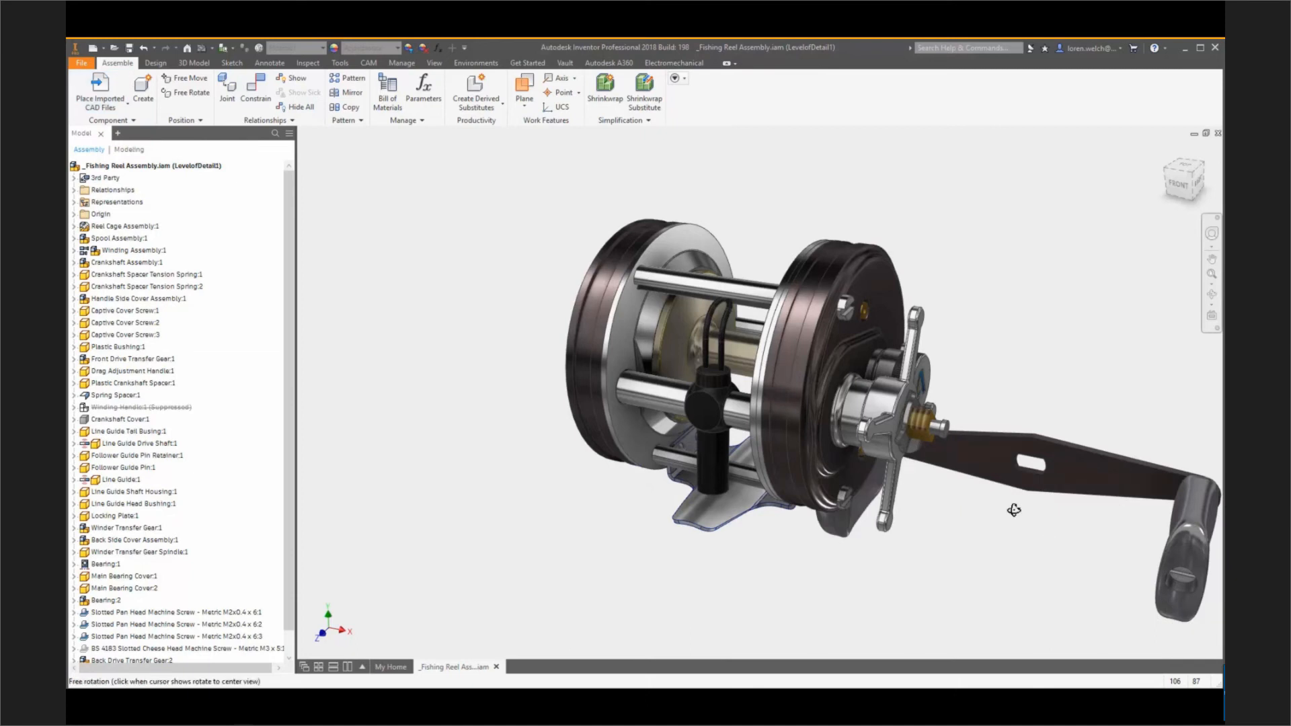
# - Connect the winding handle's centre slot to the reel's crank shaft with a Rotational joint and turn the handle to test it
pyautogui.keyDown('shift'); pyautogui.moveTo(1015, 511); pyautogui.dragTo(881, 494, button='middle'); pyautogui.keyUp('shift')
pyautogui.click(229, 98)
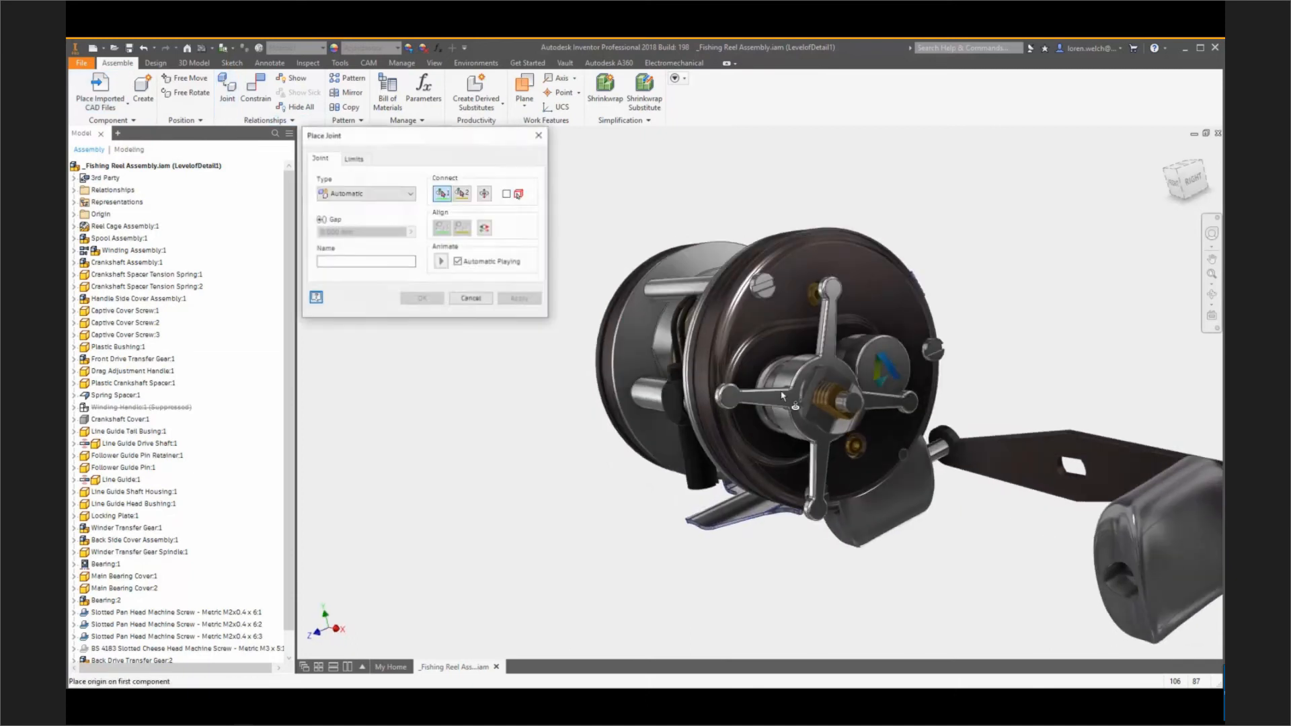
pyautogui.click(1069, 467)
pyautogui.click(831, 400)
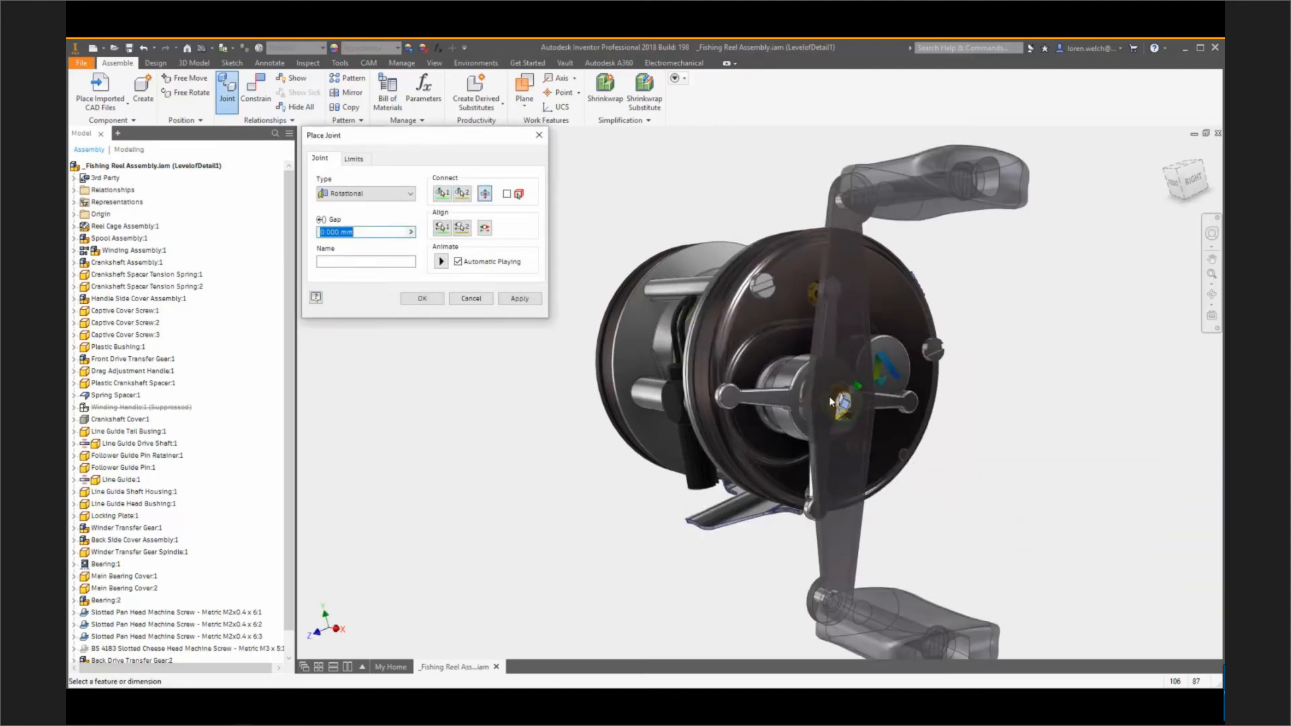
pyautogui.rightClick(994, 346)
pyautogui.click(1042, 348)
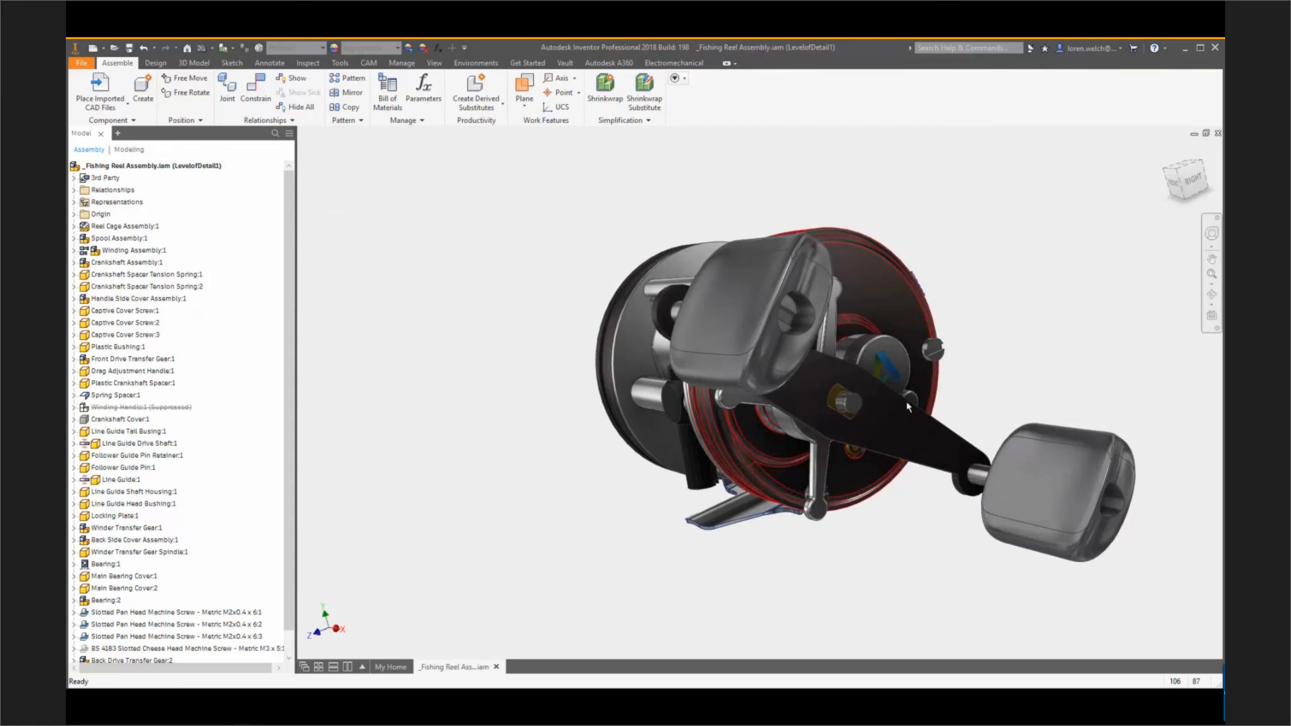
pyautogui.press('F6')
pyautogui.moveTo(951, 375); pyautogui.dragTo(995, 255)
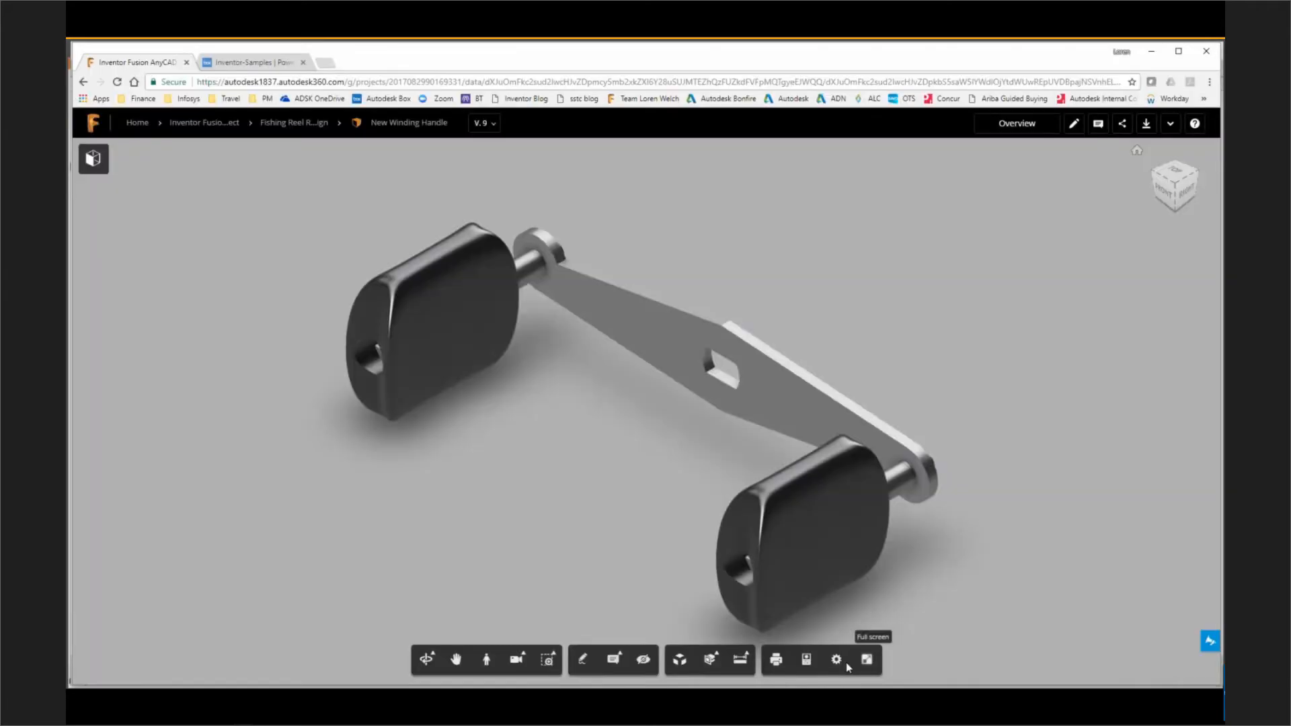
# - In Fusion Team, mark up the New Winding Handle view with a red freehand loop around the front grip
pyautogui.click(846, 663)
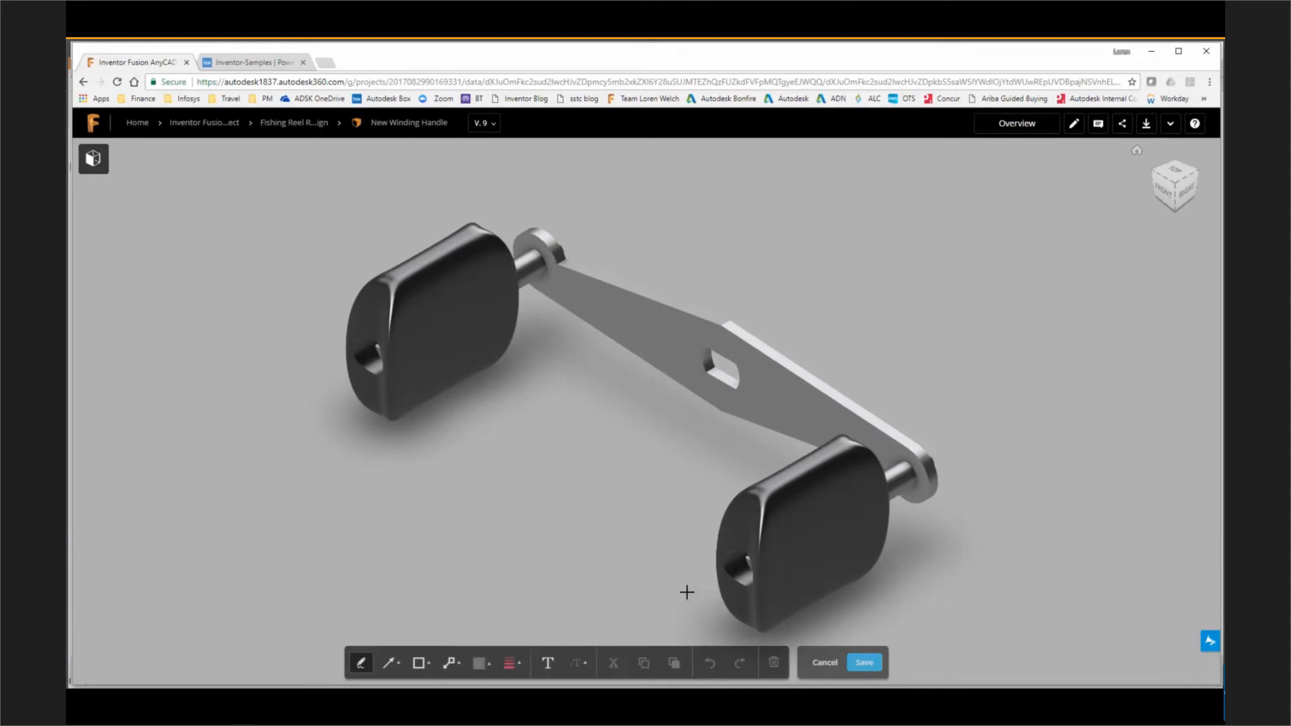
pyautogui.moveTo(686, 591)
pyautogui.mouseDown()
pyautogui.moveTo(766, 465)
pyautogui.moveTo(911, 548)
pyautogui.moveTo(697, 617)
pyautogui.moveTo(686, 596)
pyautogui.mouseUp()
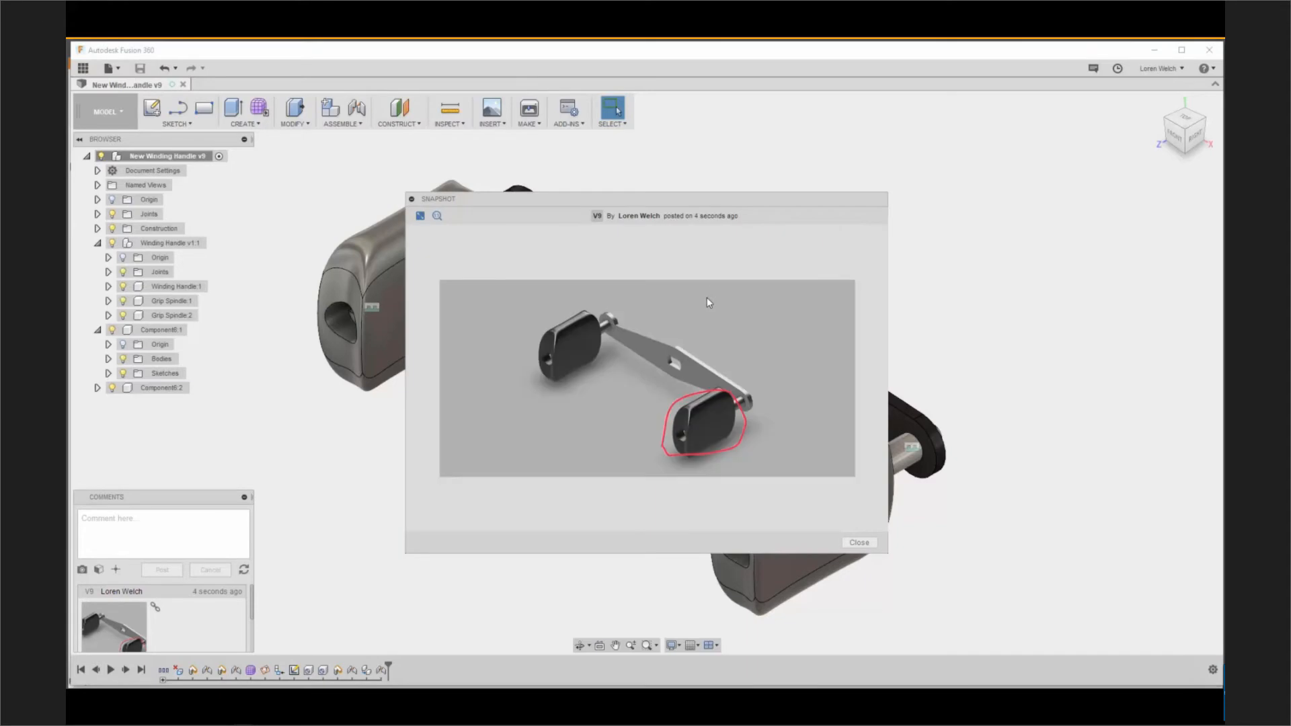
# - In Fusion 360, close the markup snapshot and collapse the comments
pyautogui.click(864, 545)
pyautogui.click(156, 620)
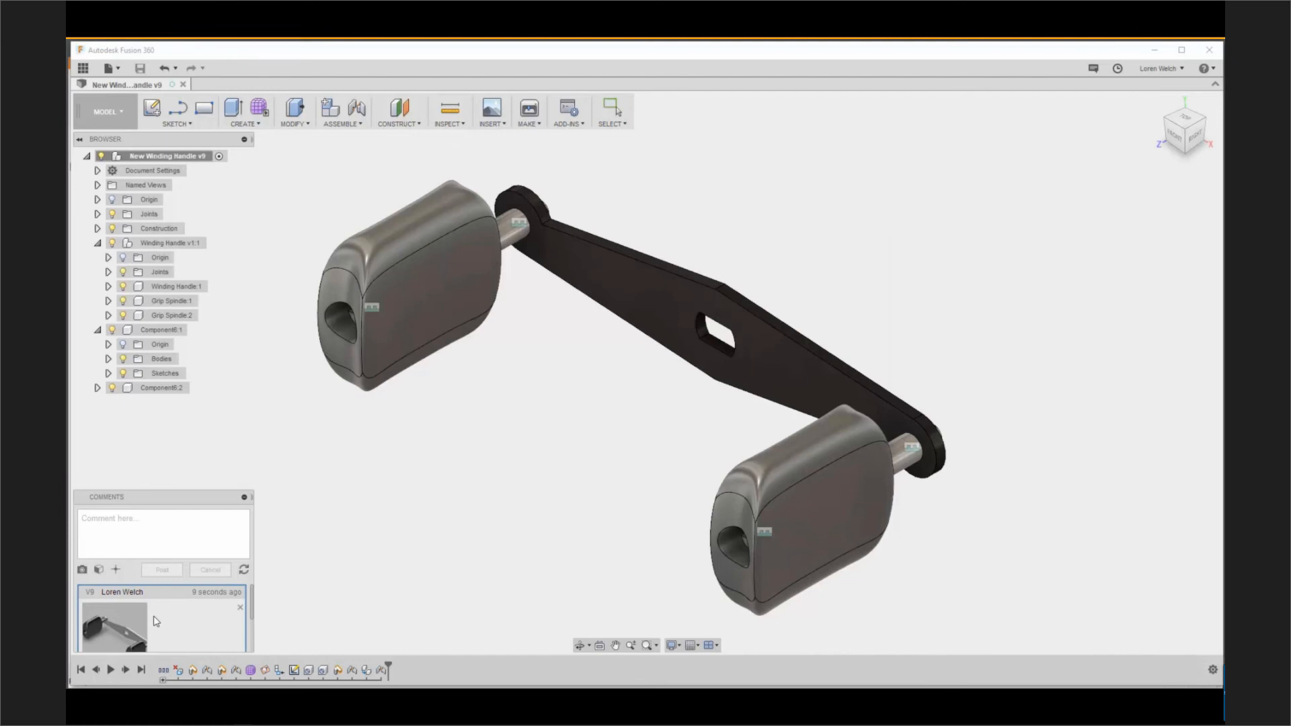
pyautogui.click(244, 498)
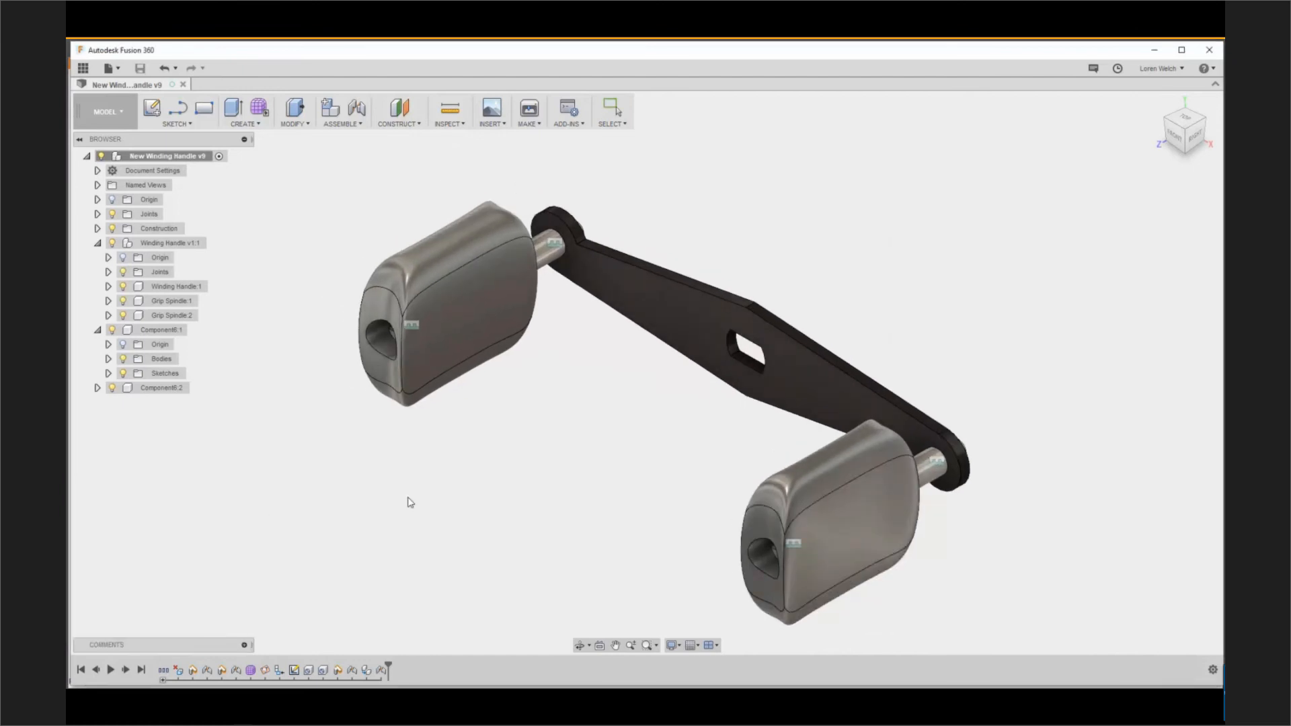
# - Activate Component6:1 and construct a work plane along the broad side of its grip
pyautogui.click(200, 329)
pyautogui.click(399, 108)
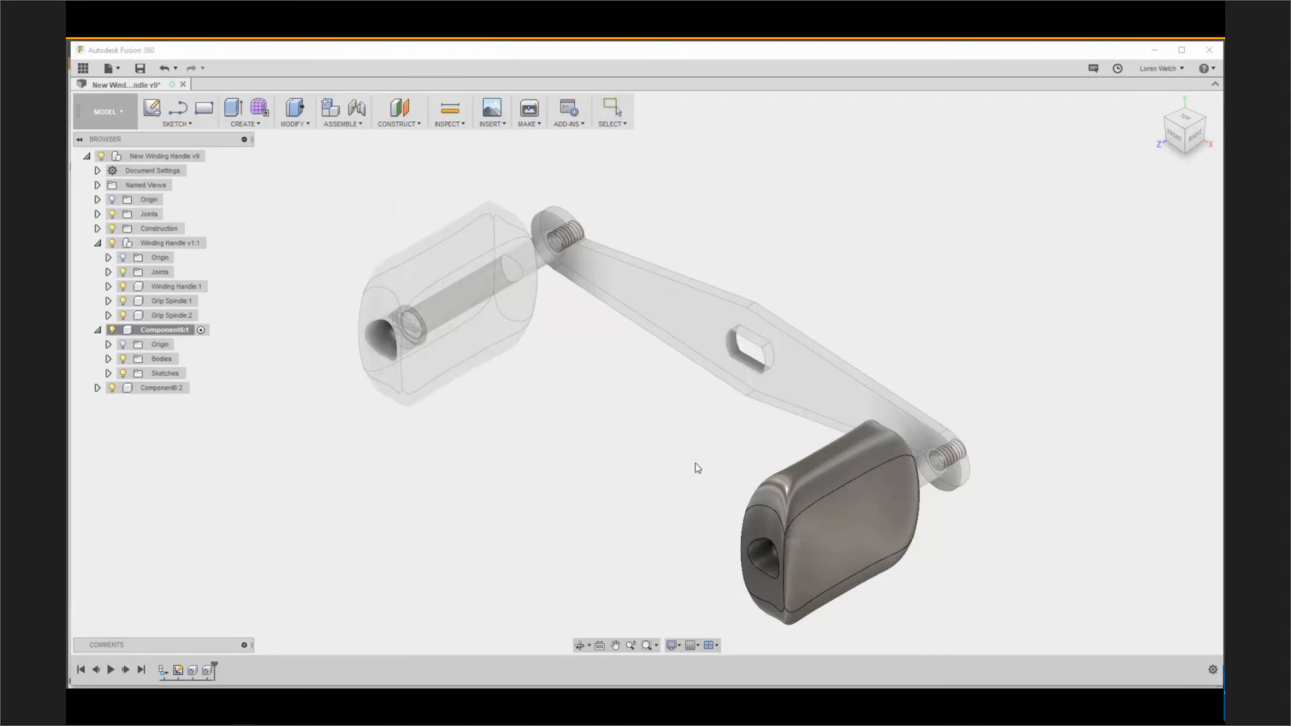
pyautogui.click(917, 463)
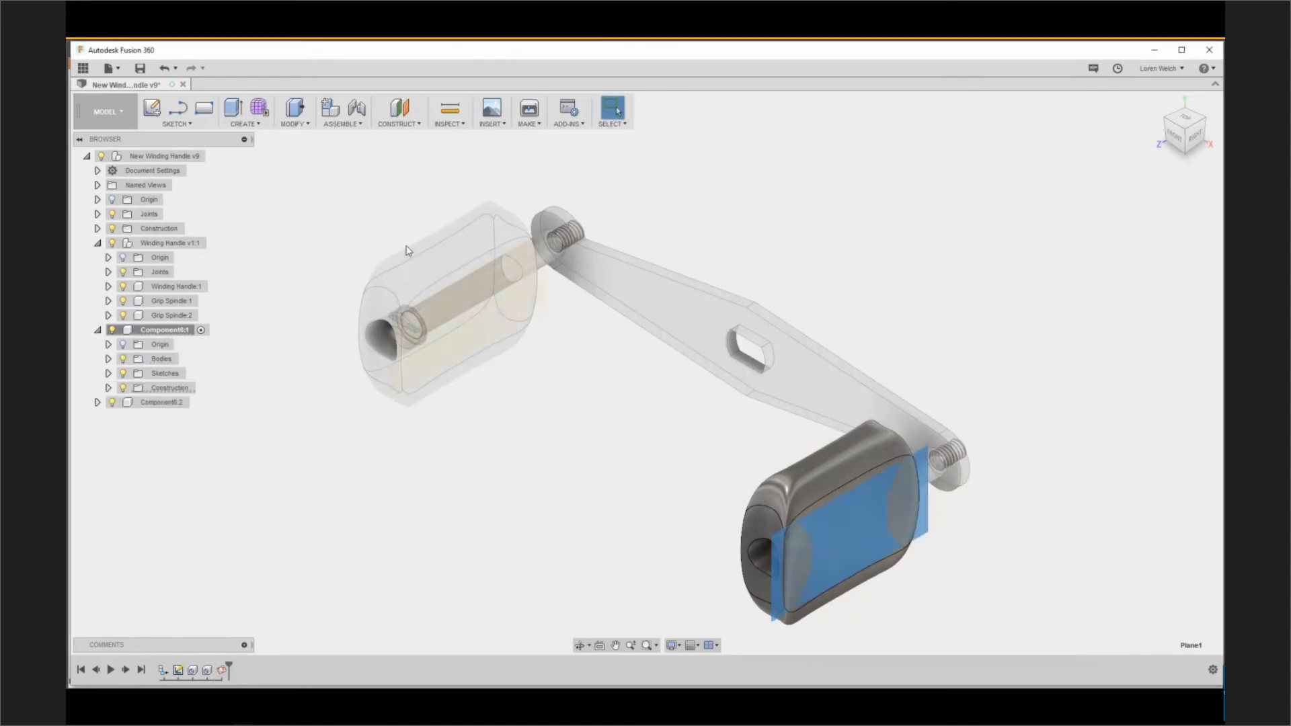
# - Sketch a narrow vertical slot with rounded ends on the new plane, near the outer end of the grip
pyautogui.press('l')
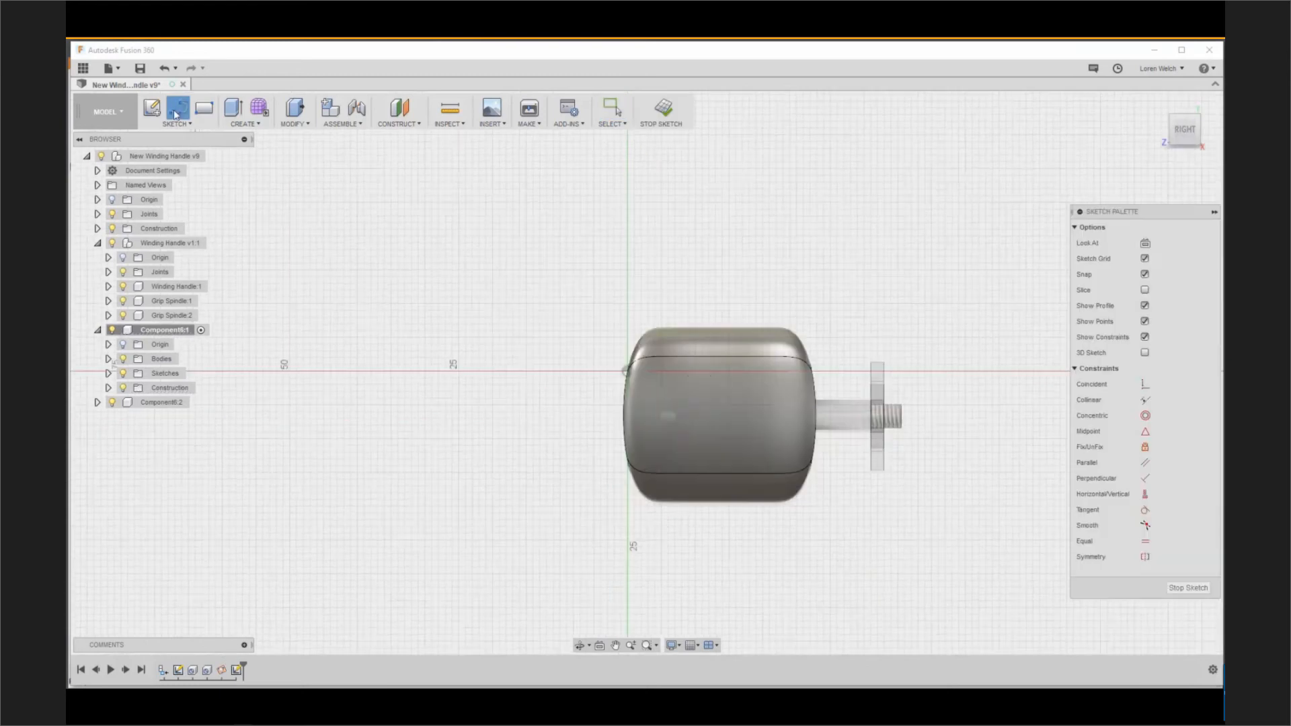
pyautogui.click(681, 452)
pyautogui.click(682, 385)
pyautogui.moveTo(681, 385)
pyautogui.mouseDown()
pyautogui.moveTo(708, 375)
pyautogui.moveTo(695, 385)
pyautogui.mouseUp()
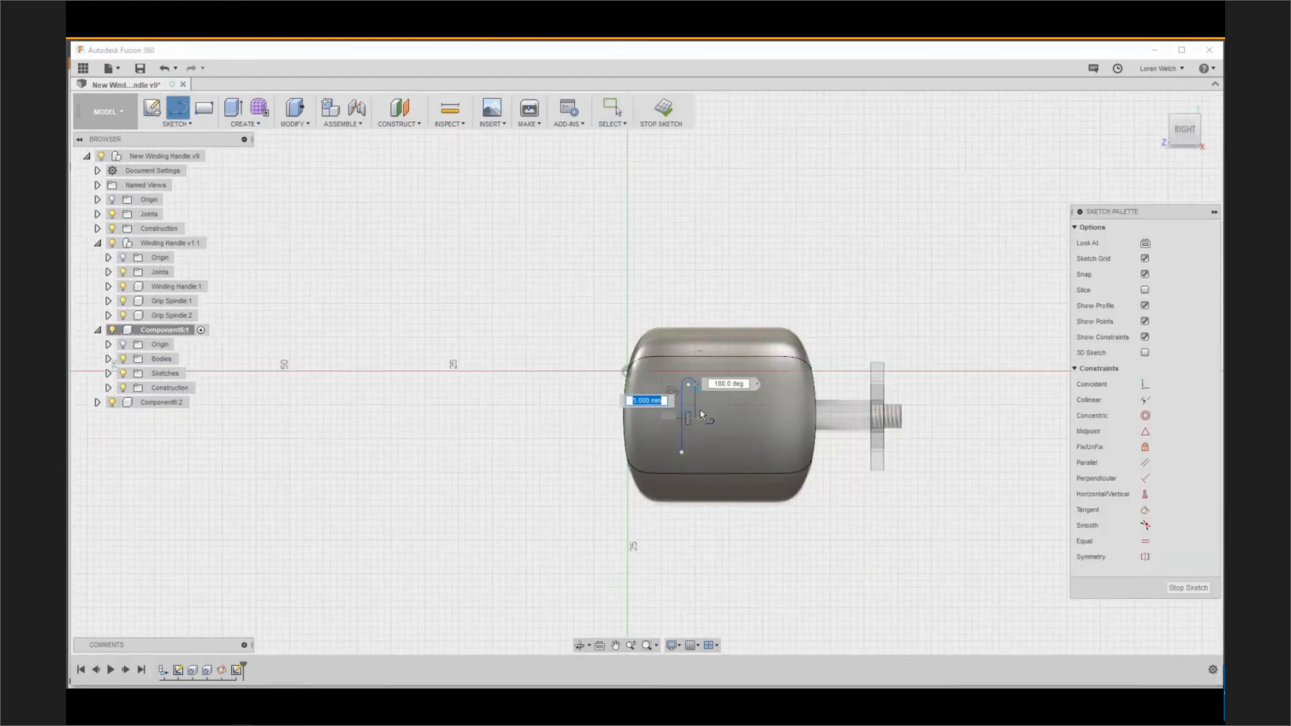
pyautogui.click(695, 452)
pyautogui.moveTo(695, 452); pyautogui.dragTo(681, 452)
# - Extrude the slot profile 2 mm into the grip as a cut
pyautogui.rightClick(688, 412)
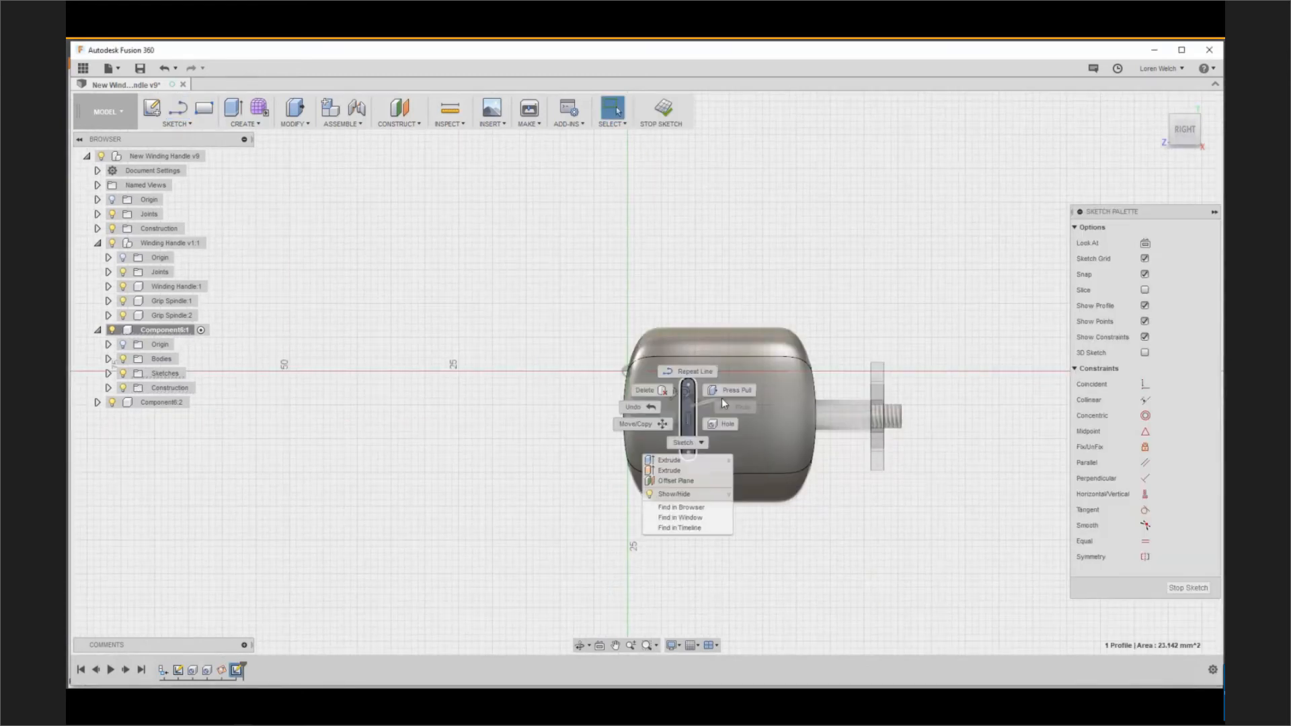
pyautogui.click(724, 402)
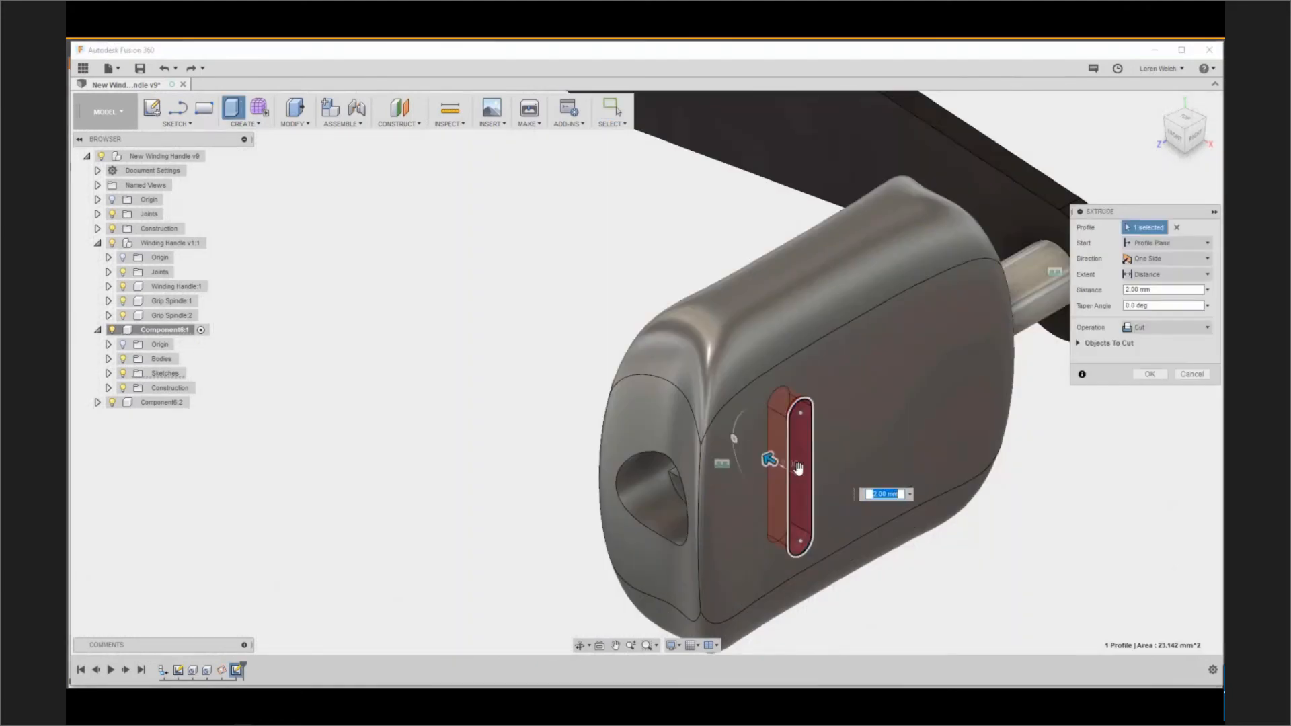
pyautogui.press('Return')
# - Fillet the slot's edge chain with a 1 mm radius
pyautogui.click(798, 432)
pyautogui.write('f1')
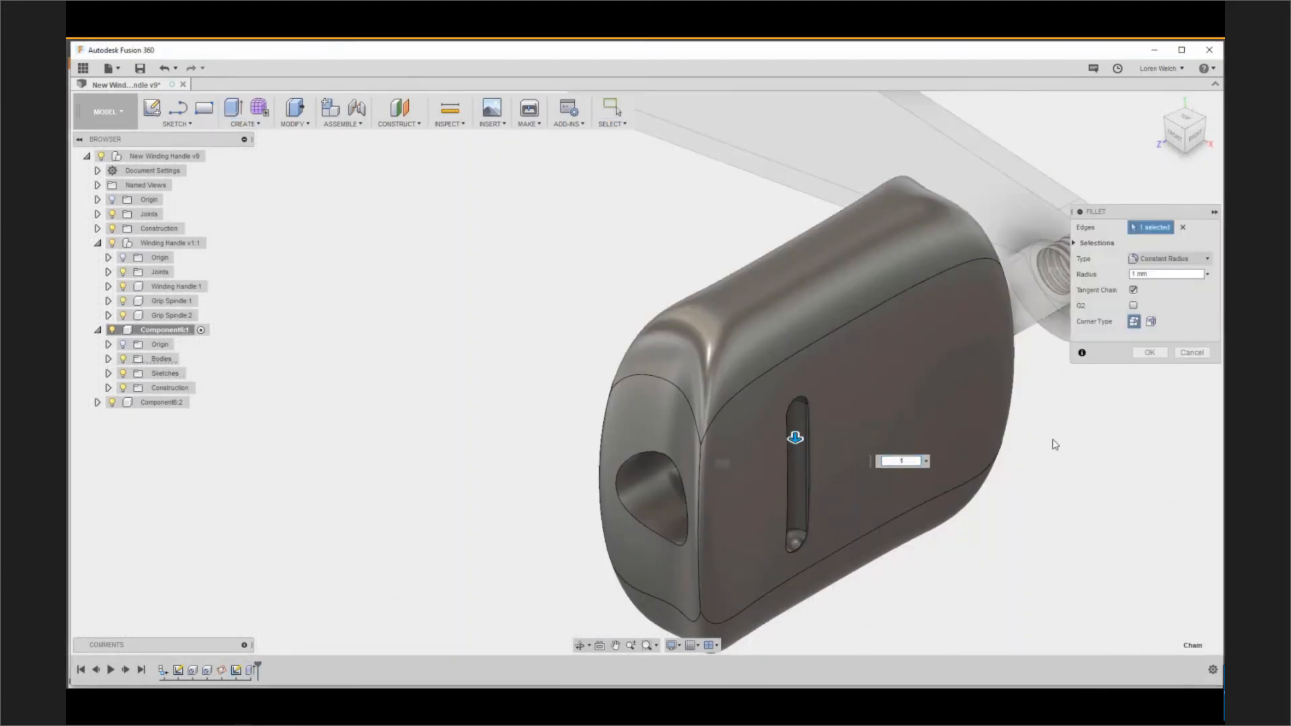
pyautogui.press('Return')
pyautogui.press('F6')
# - Create a rectangular pattern of the slot cut and its fillet along the grip's length, with 4 instances over a -10 mm extent
pyautogui.click(245, 124)
pyautogui.moveTo(244, 355)
pyautogui.click(354, 361)
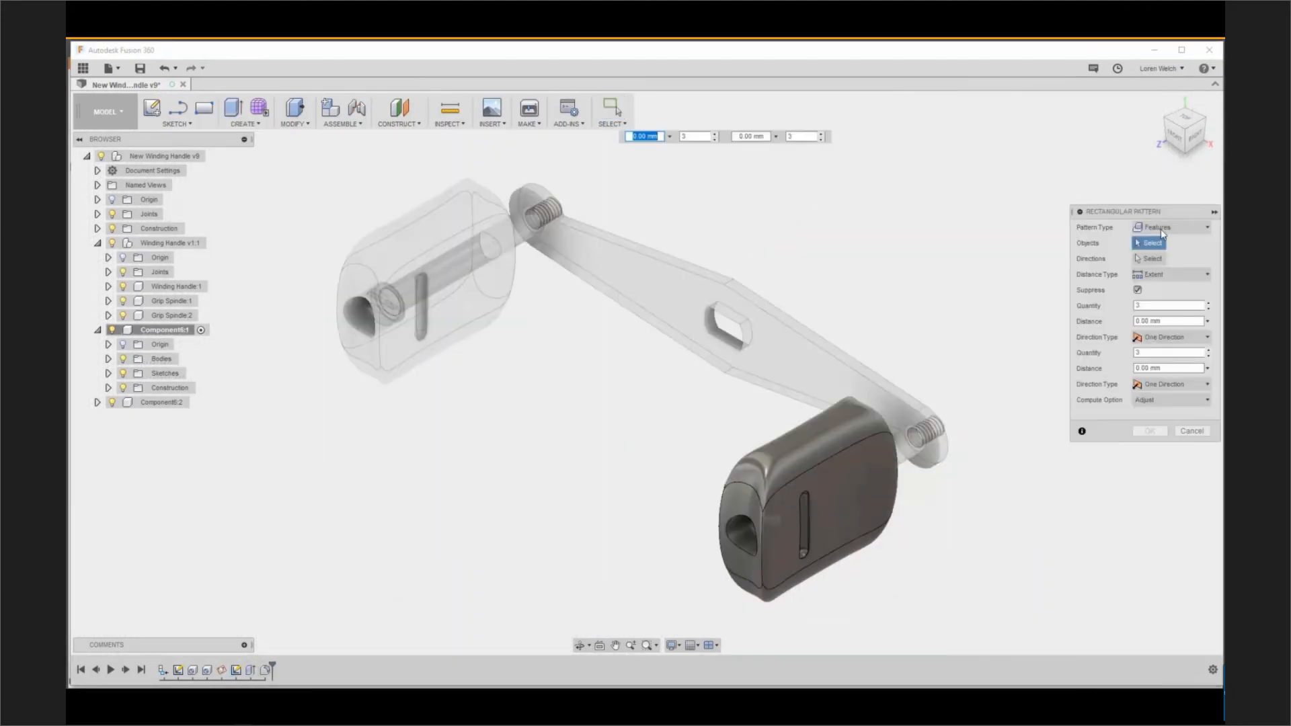
pyautogui.click(251, 669)
pyautogui.click(266, 670)
pyautogui.click(1149, 259)
pyautogui.click(686, 350)
pyautogui.moveTo(413, 316); pyautogui.dragTo(460, 291)
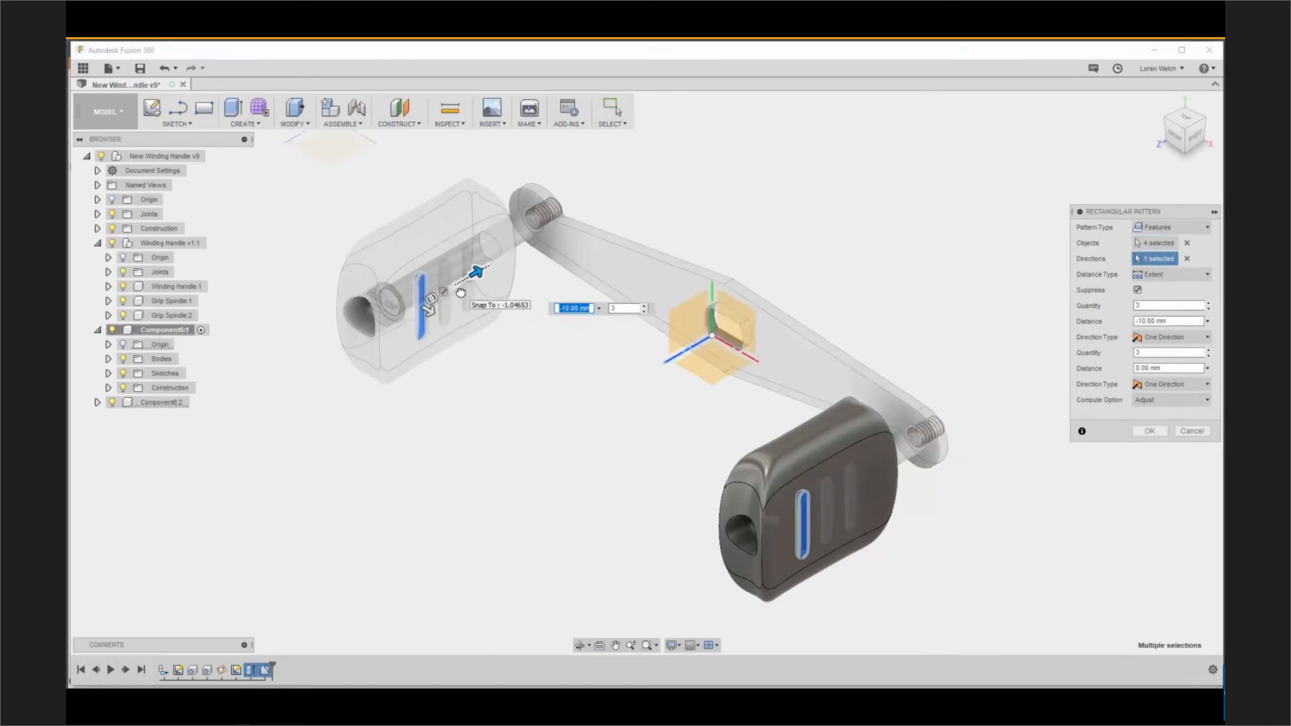
pyautogui.moveTo(630, 308); pyautogui.dragTo(605, 327)
pyautogui.write('4')
pyautogui.press('Return')
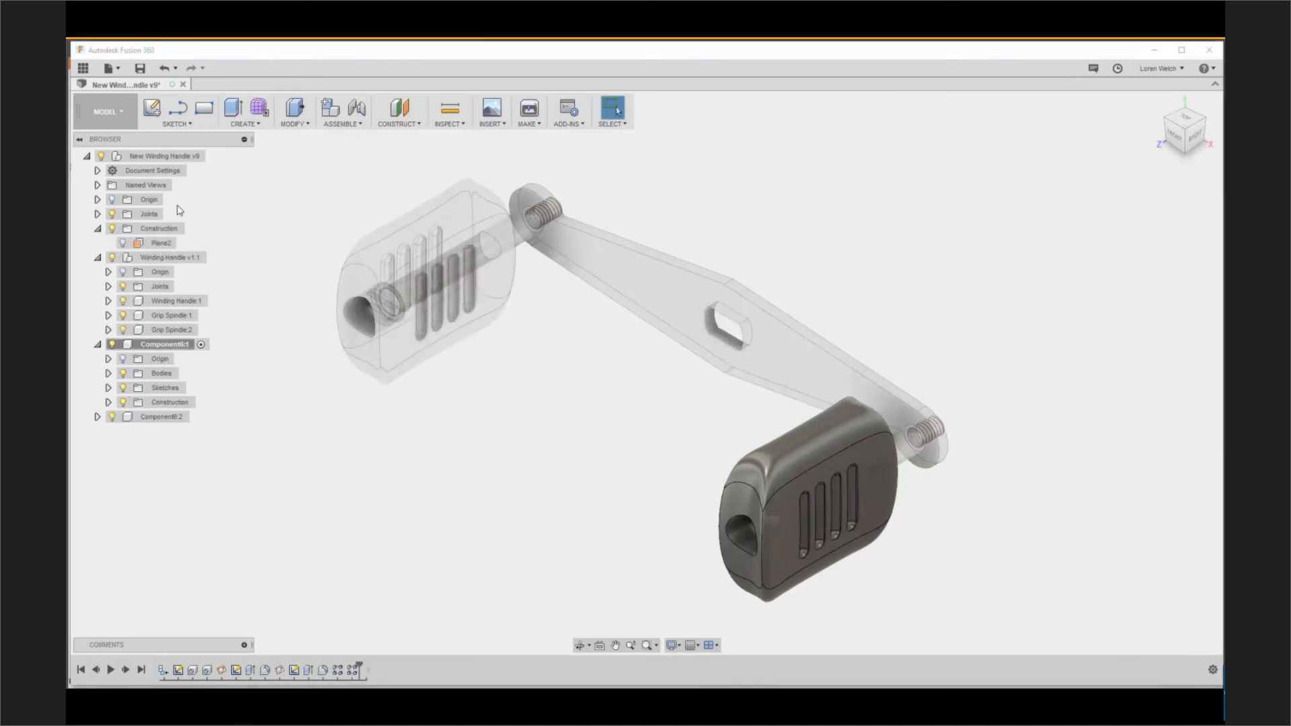
# - Activate the top-level winding handle assembly and apply the Acetal Resin, White physical material to the grip Component6:1
pyautogui.click(218, 156)
pyautogui.click(169, 347)
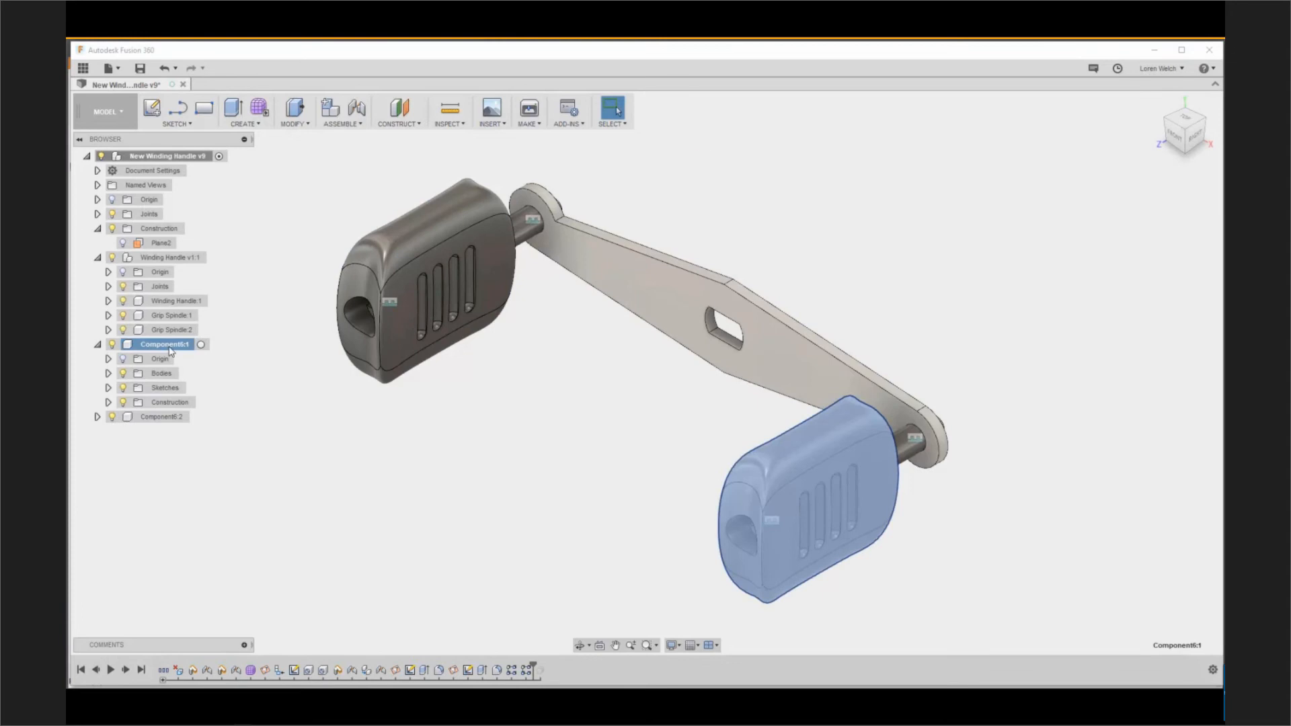
pyautogui.rightClick(172, 350)
pyautogui.click(294, 430)
pyautogui.click(1069, 481)
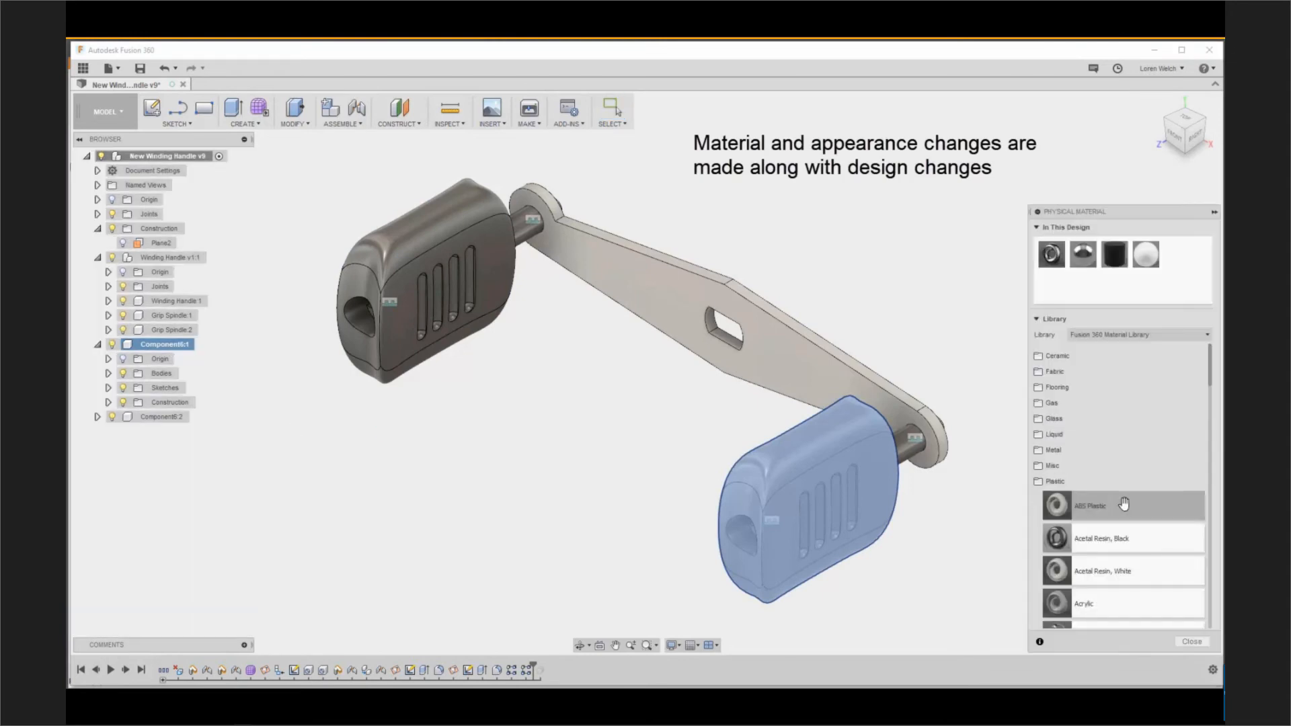
pyautogui.moveTo(1119, 571); pyautogui.dragTo(889, 485)
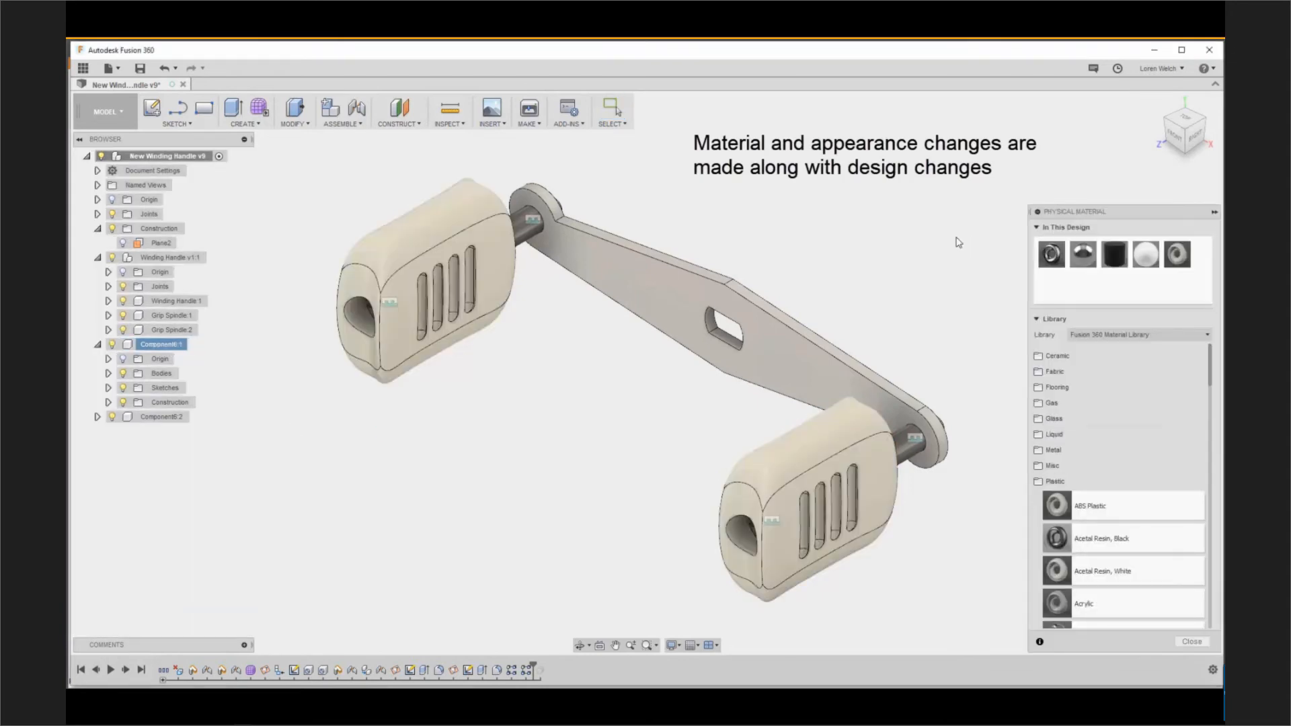
# - Apply an aluminum from the library's Metal category to the winding handle arm and finish the material assignment
pyautogui.click(1053, 450)
pyautogui.scroll(-5, 1113, 511)
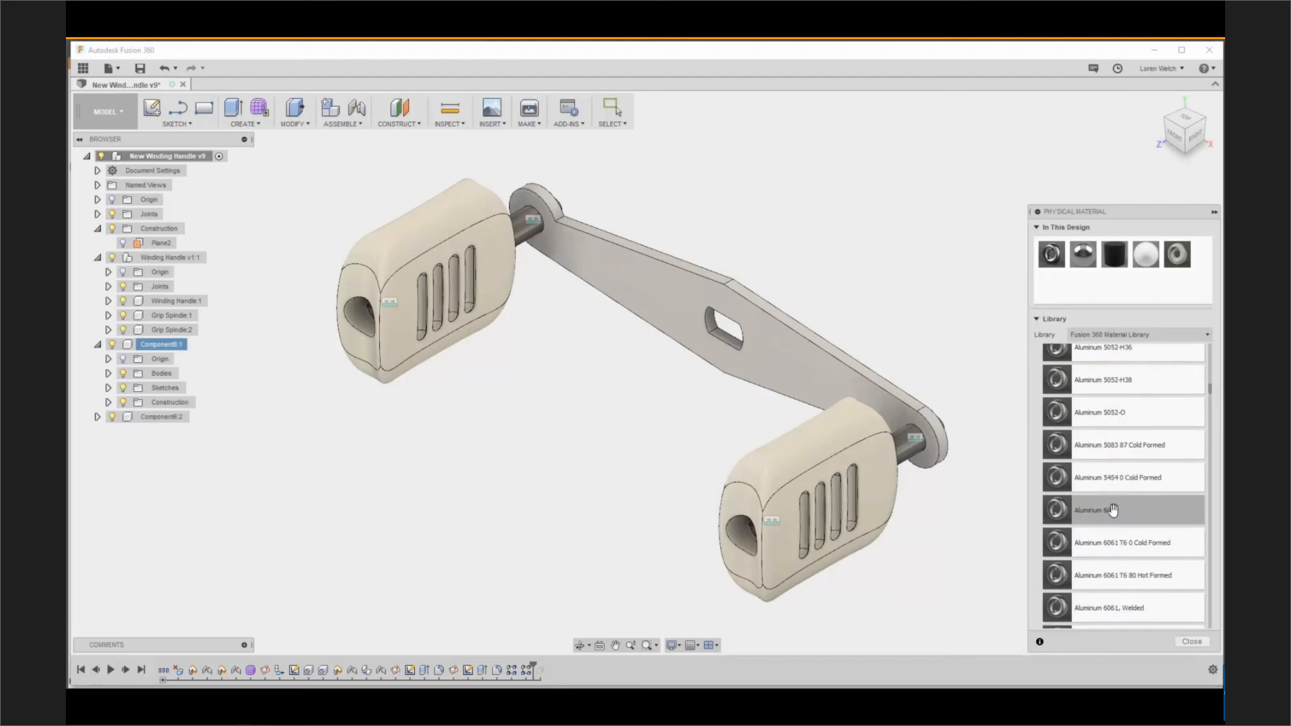
pyautogui.moveTo(1113, 511); pyautogui.dragTo(864, 383)
pyautogui.click(1189, 642)
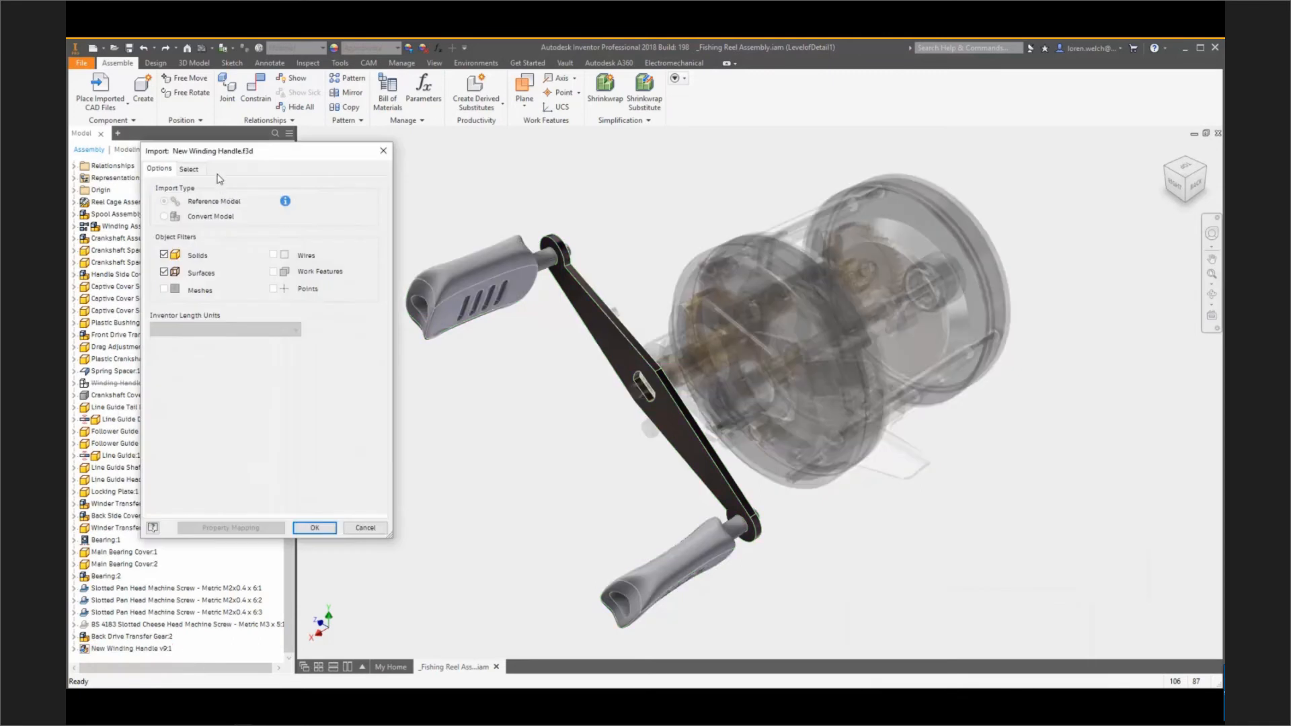
# - Switch to Inventor, accept the New Winding Handle.f3d import with solids and surfaces, and make Crankshaft Cover:1 visible
pyautogui.click(313, 527)
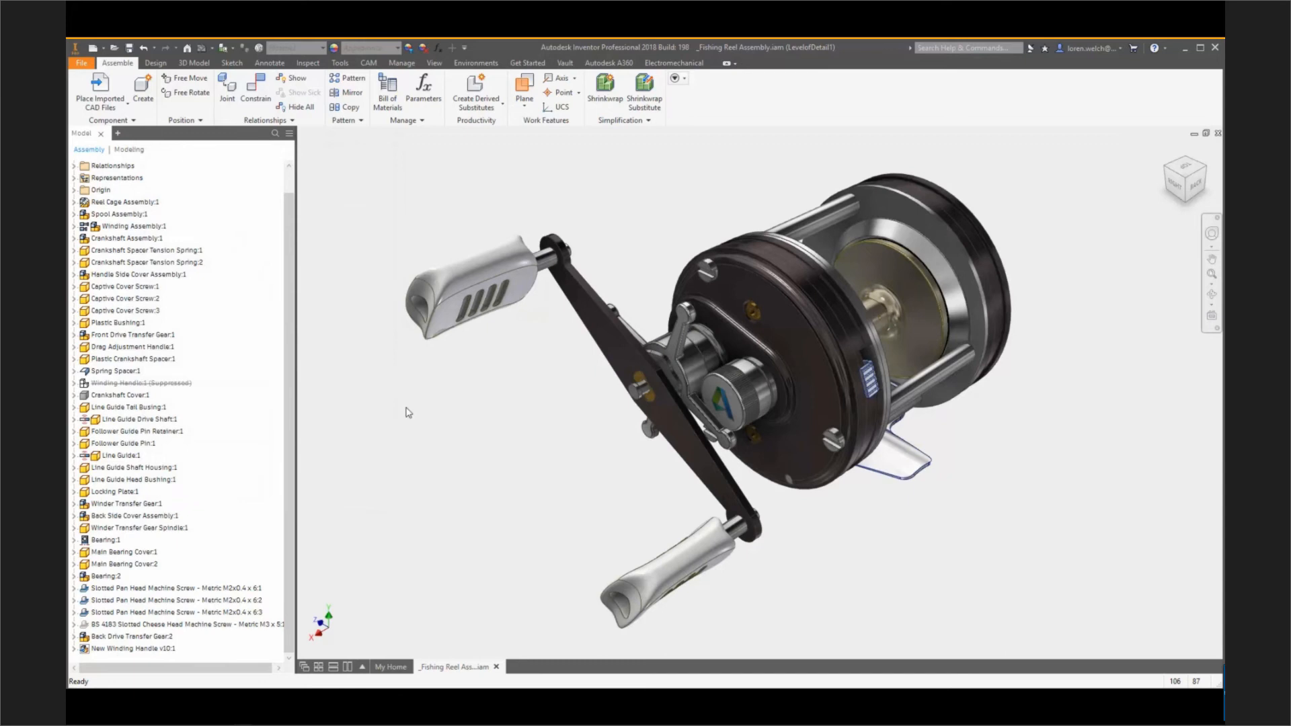
pyautogui.rightClick(142, 396)
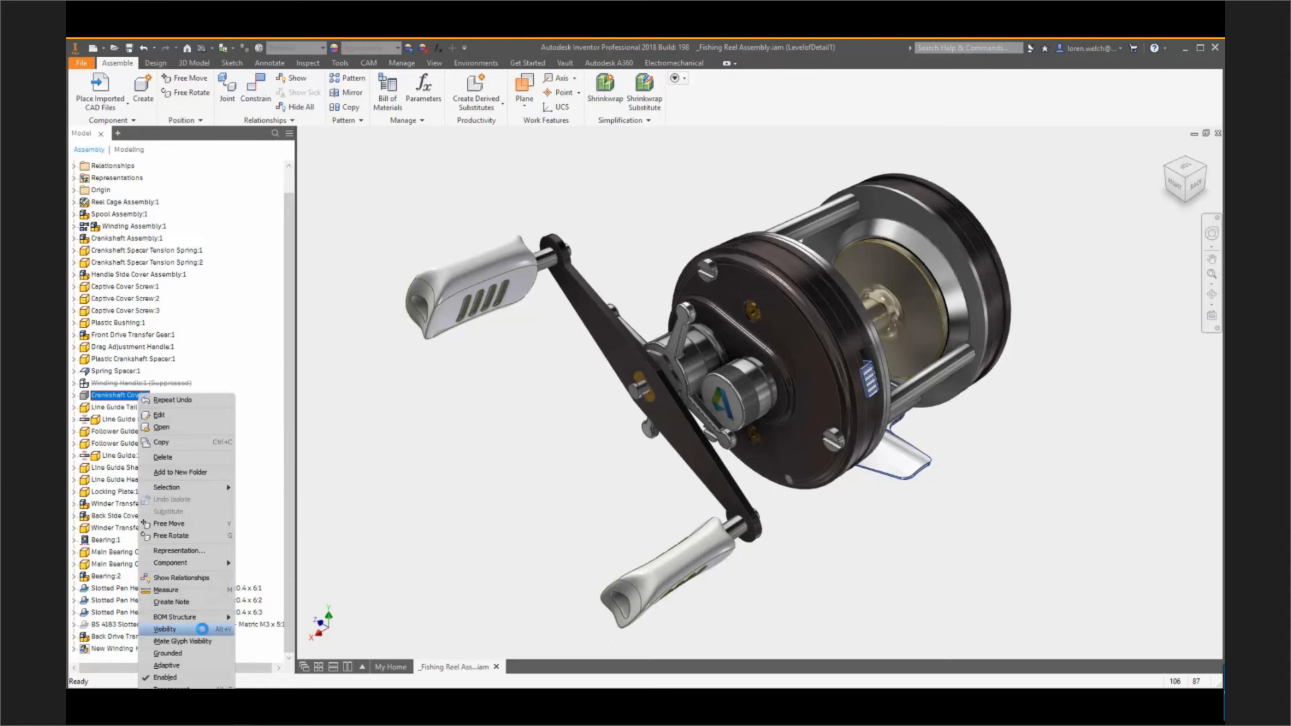
pyautogui.click(198, 628)
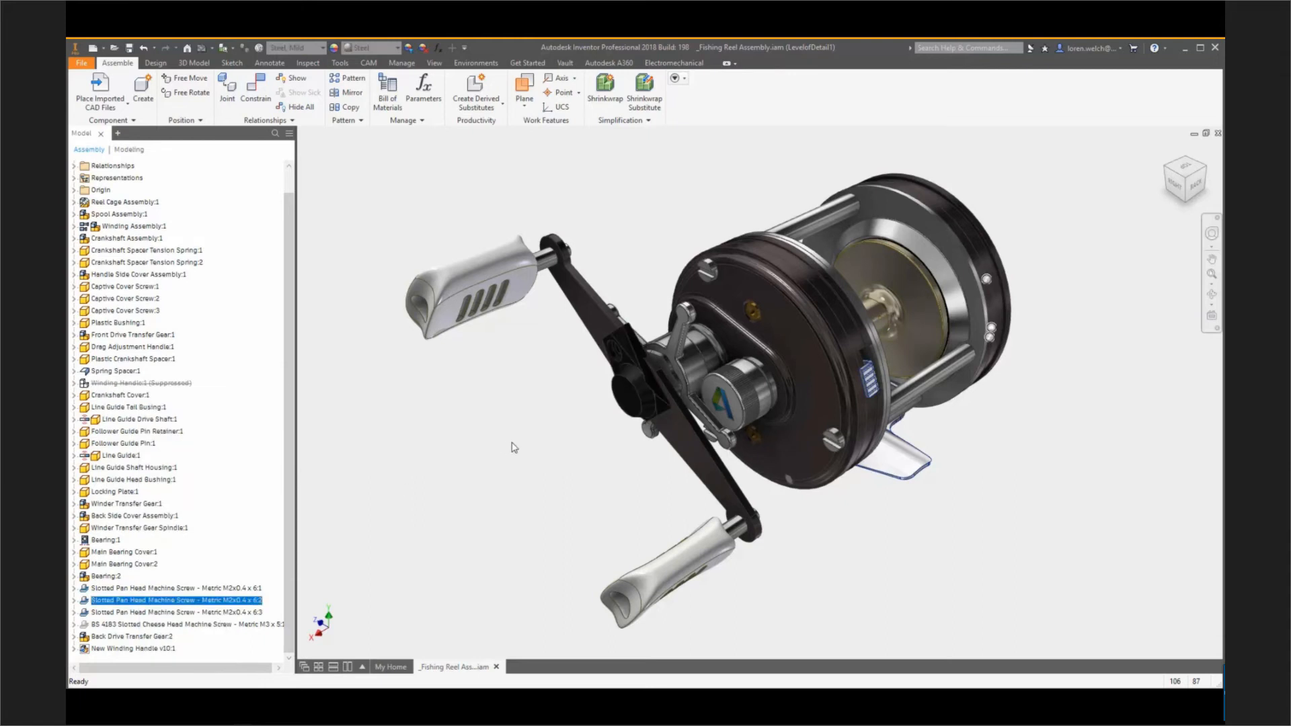
pyautogui.keyDown('shift'); pyautogui.moveTo(514, 448); pyautogui.dragTo(592, 390, button='middle'); pyautogui.keyUp('shift')
pyautogui.moveTo(896, 434)
pyautogui.keyDown('shift'); pyautogui.mouseDown(button='middle')
pyautogui.moveTo(883, 401)
pyautogui.moveTo(900, 425)
pyautogui.mouseUp(button='middle'); pyautogui.keyUp('shift')
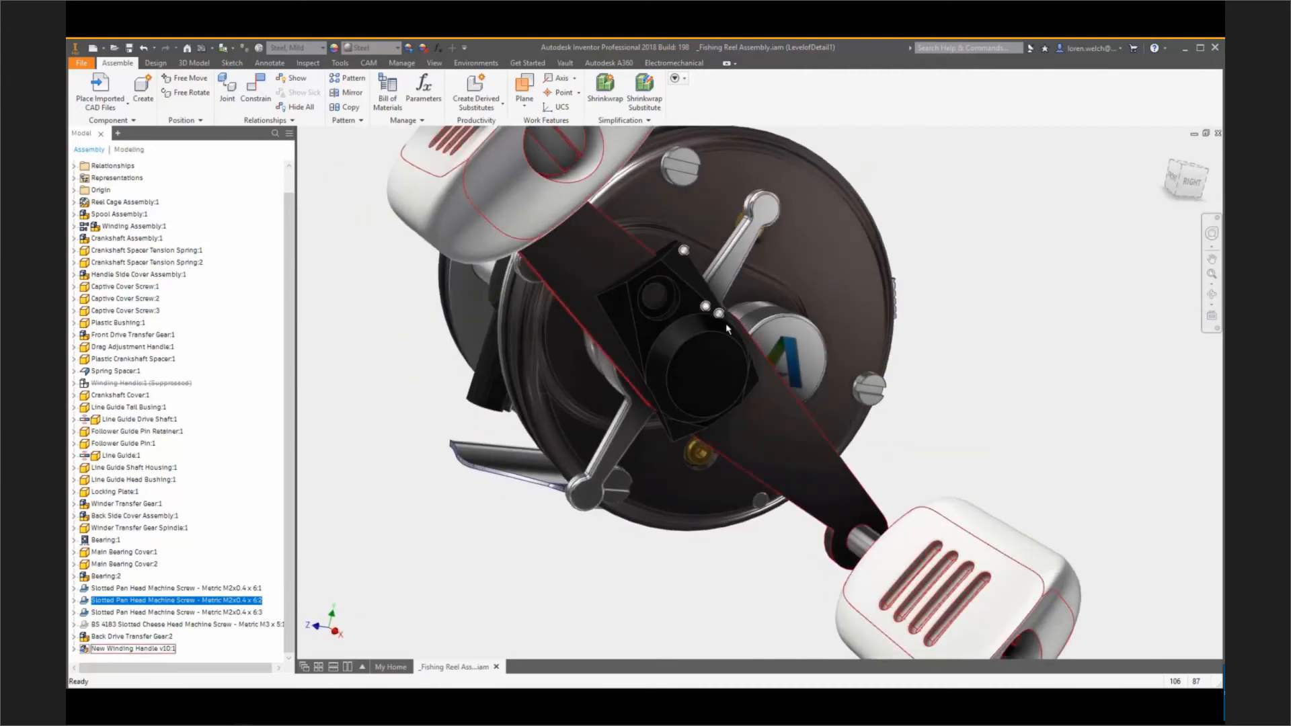
pyautogui.press('Escape')
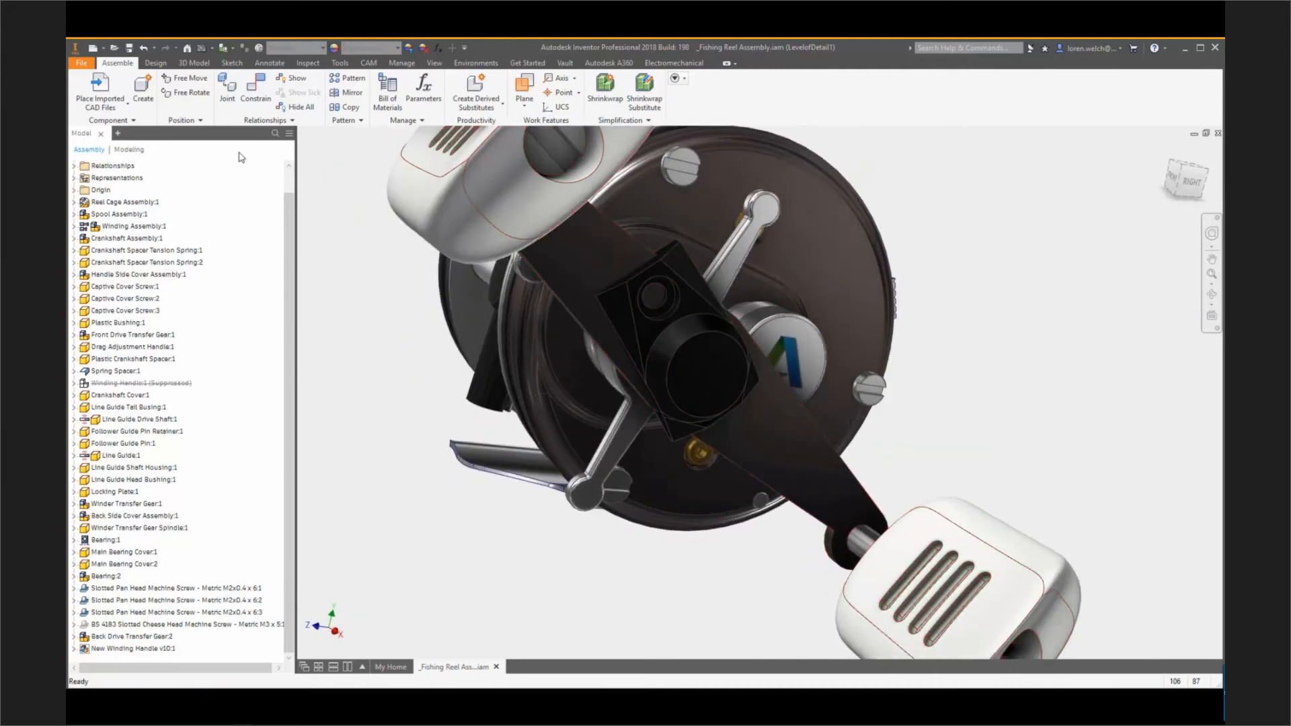
pyautogui.click(155, 62)
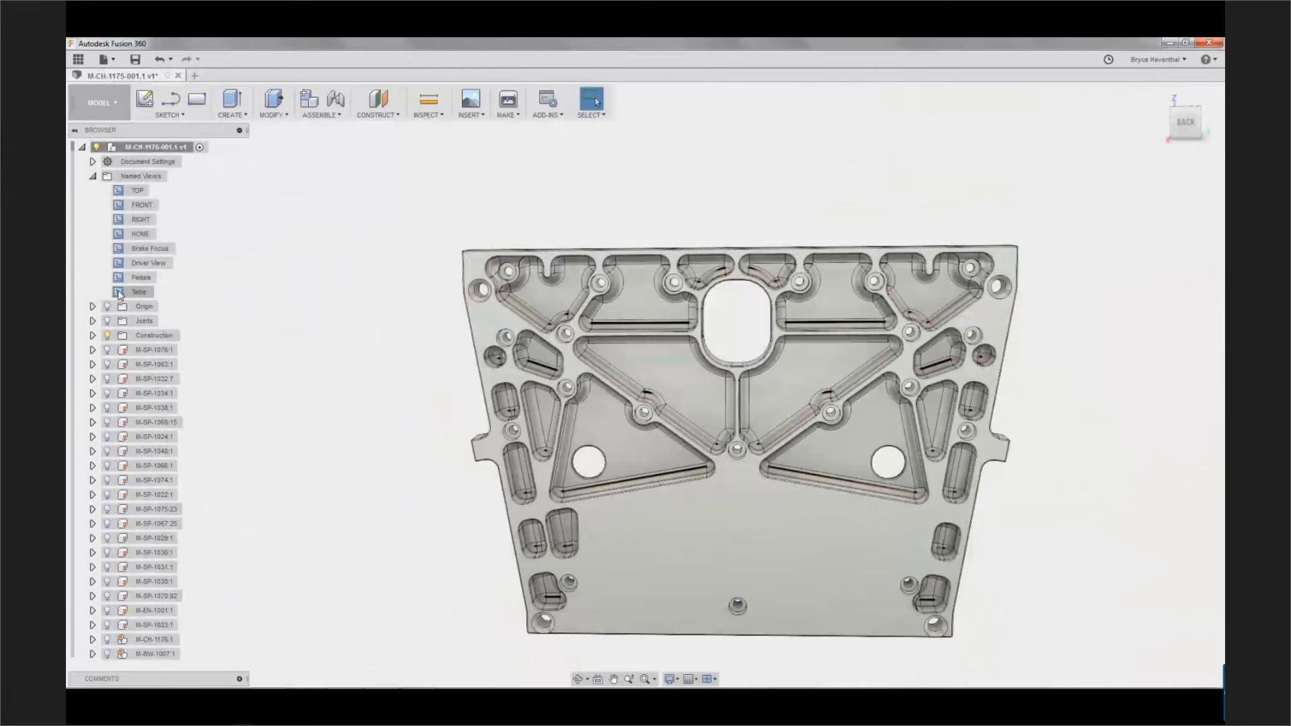
# - Switch to Fusion 360, restore the Table named view of the shear plate and change to the CAM workspace
pyautogui.doubleClick(119, 291)
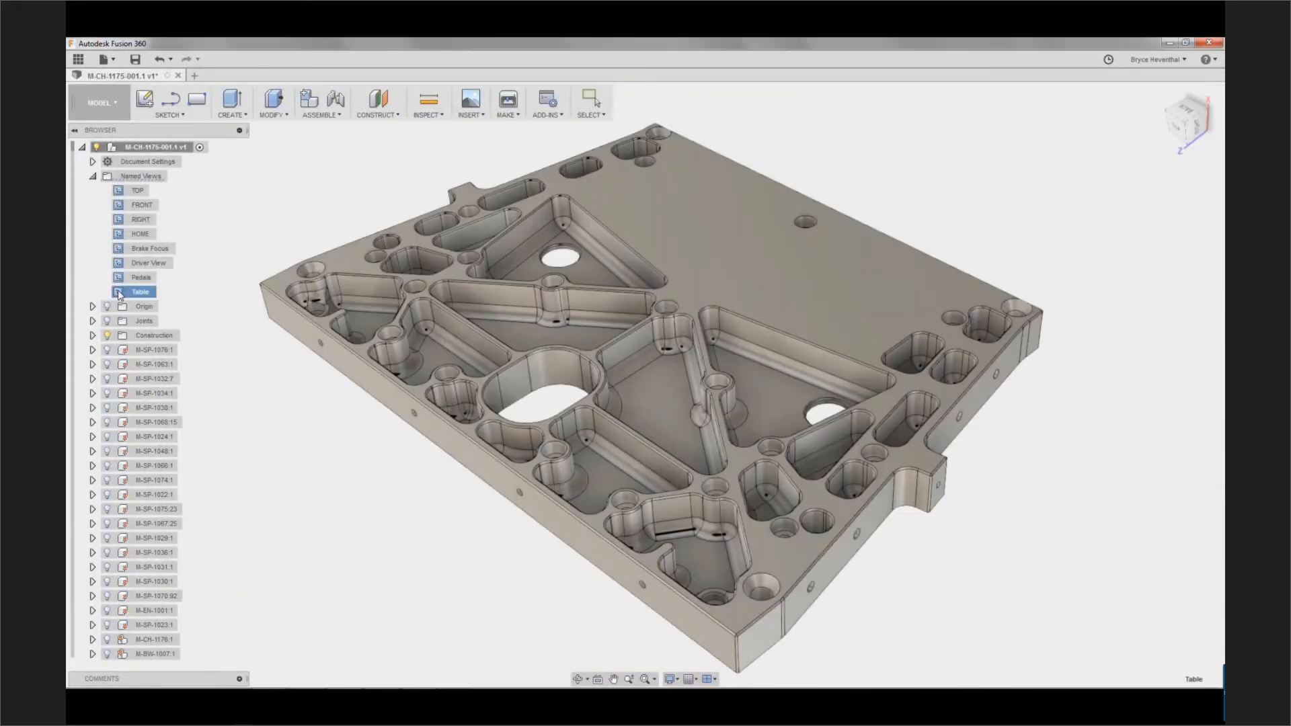
pyautogui.click(93, 176)
pyautogui.click(106, 112)
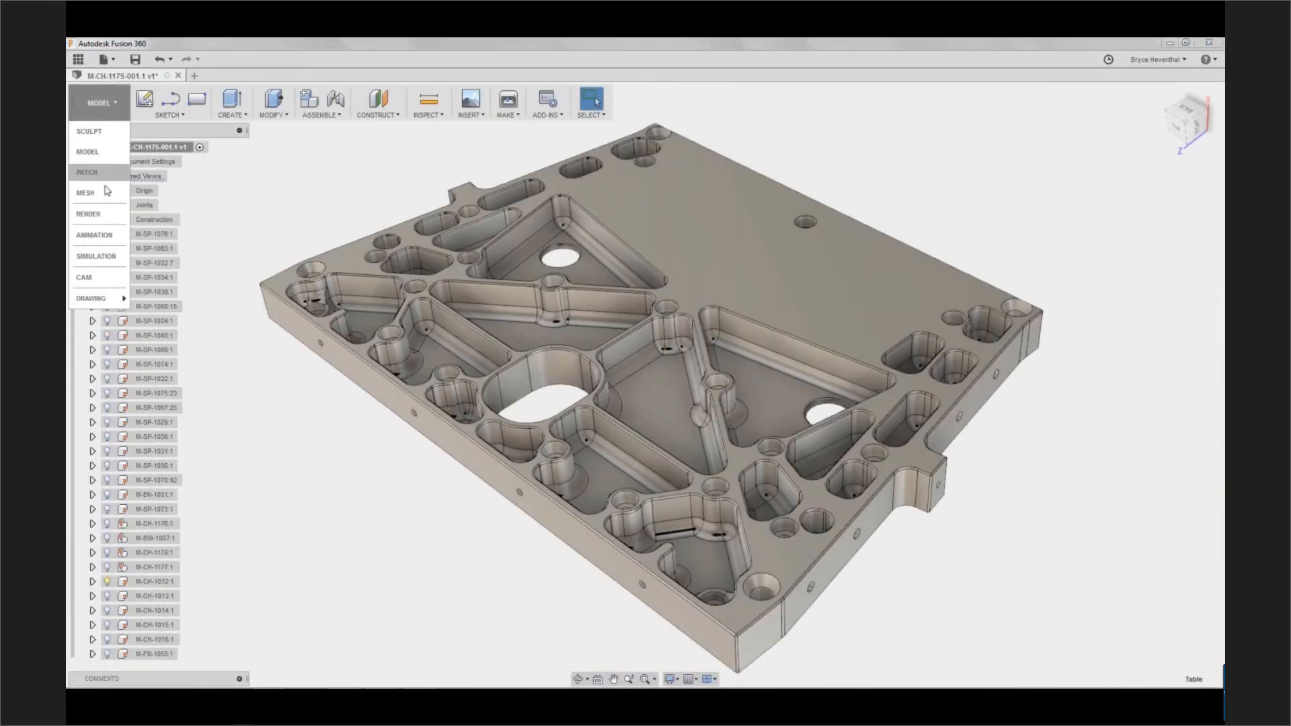
pyautogui.click(101, 275)
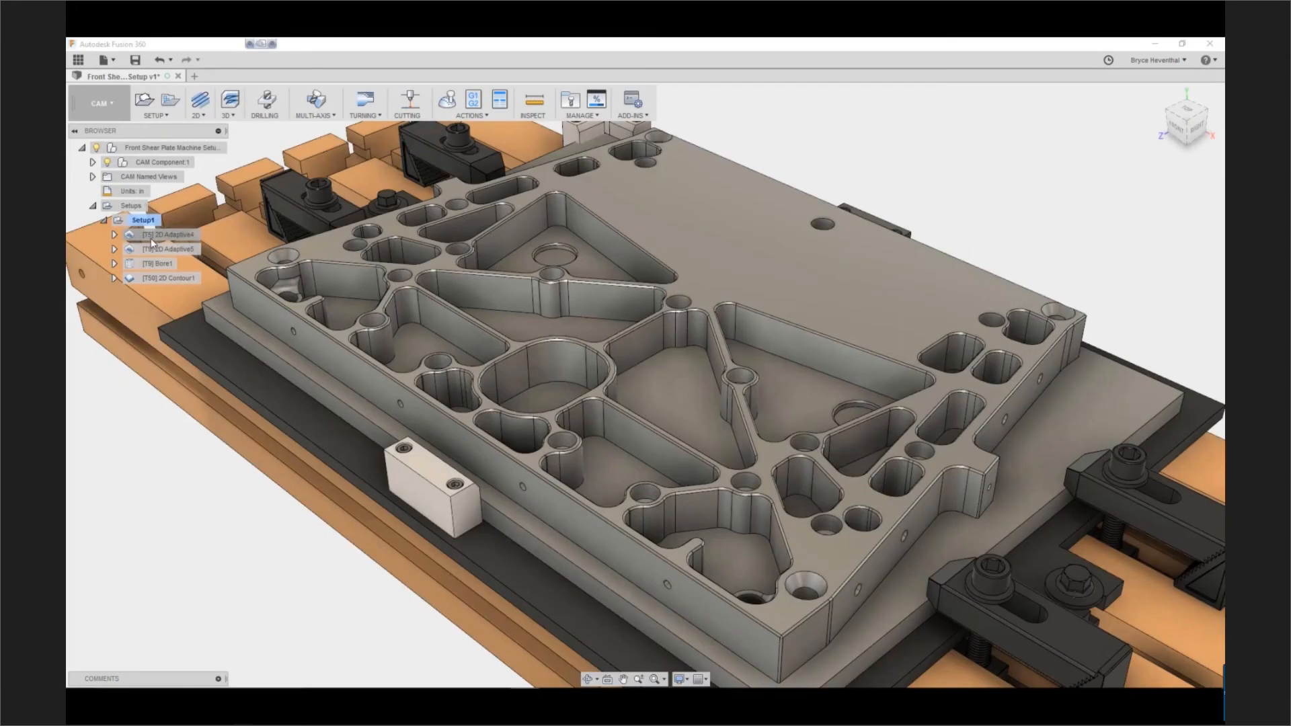
# - Simulate the 2D Adaptive4 toolpath of Setup1 with the tool and stock displayed
pyautogui.click(151, 237)
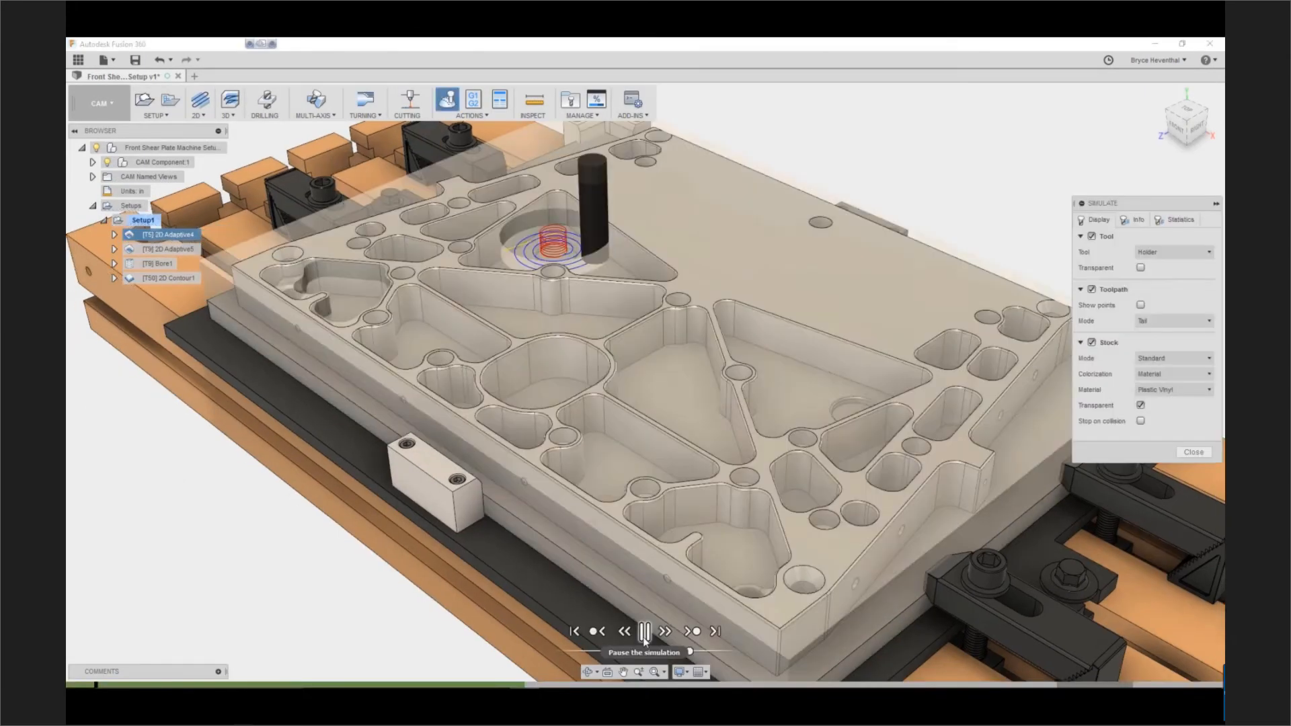
pyautogui.click(645, 632)
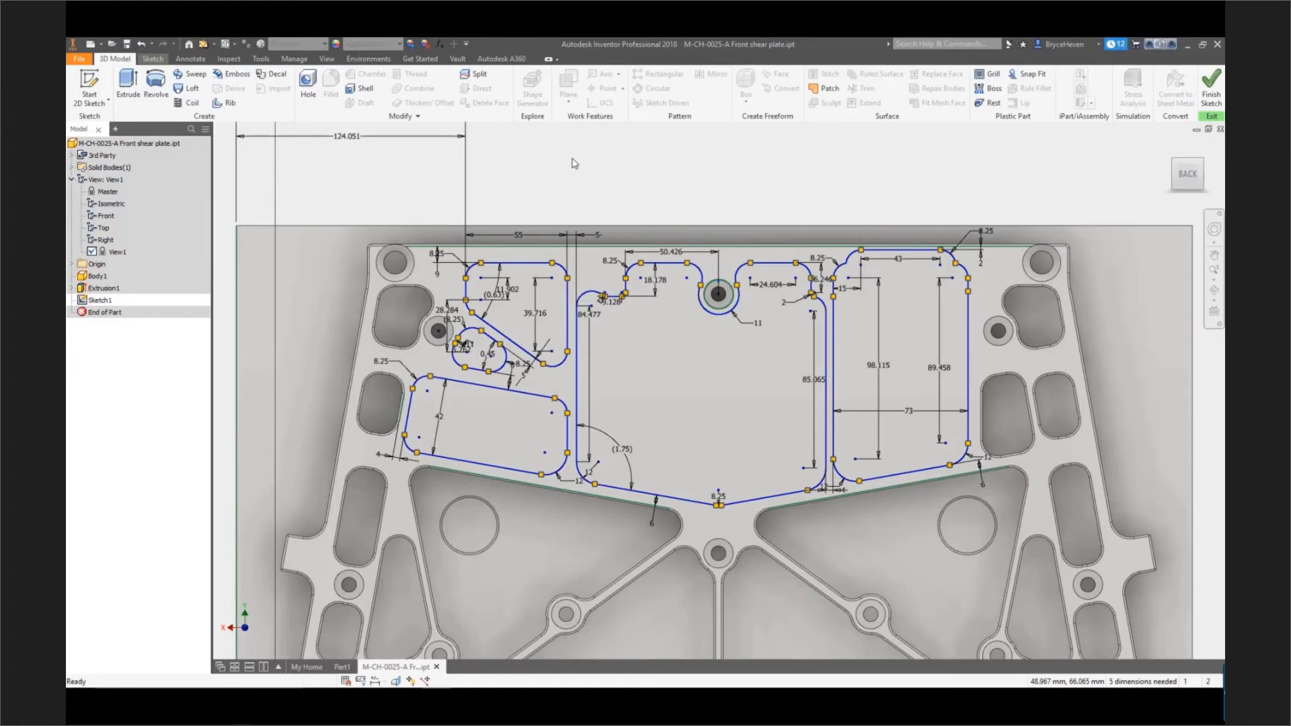
# - Switch to Inventor, extrude the sketched pocket profiles as a 25 mm cut in the front shear plate, and save the part
pyautogui.press('e')
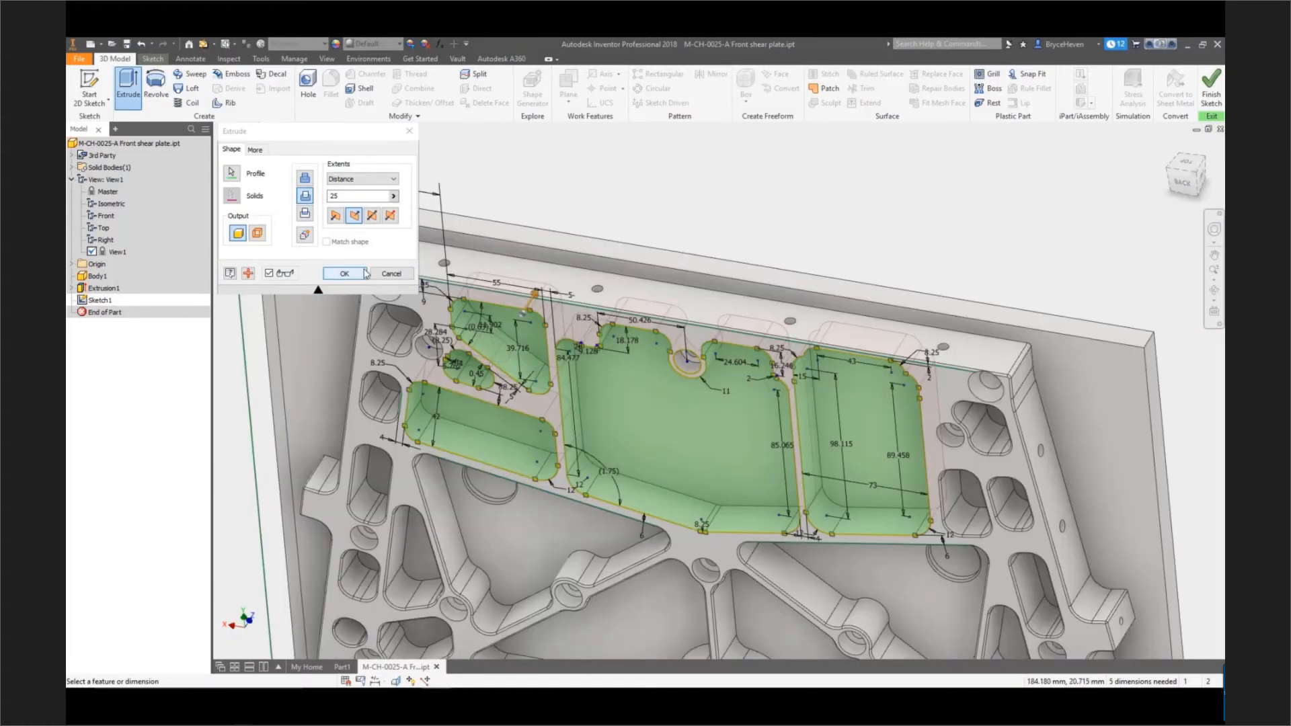
pyautogui.click(366, 273)
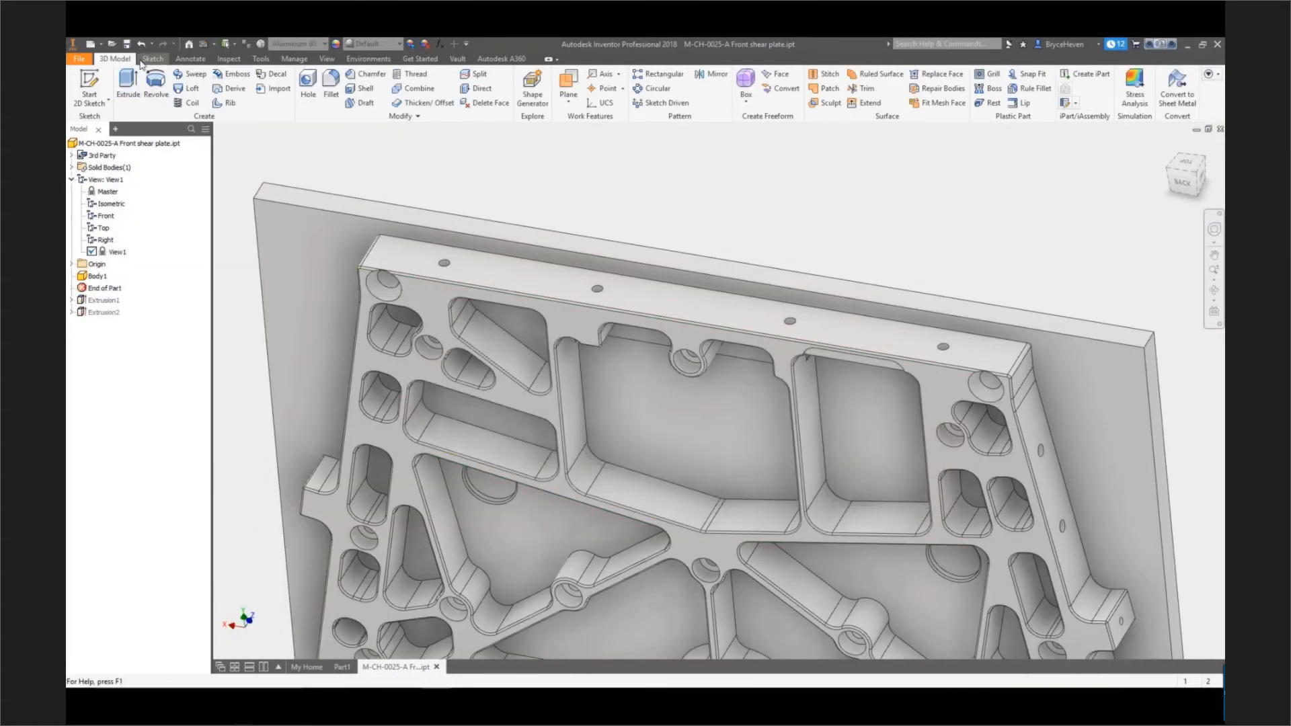
pyautogui.click(127, 44)
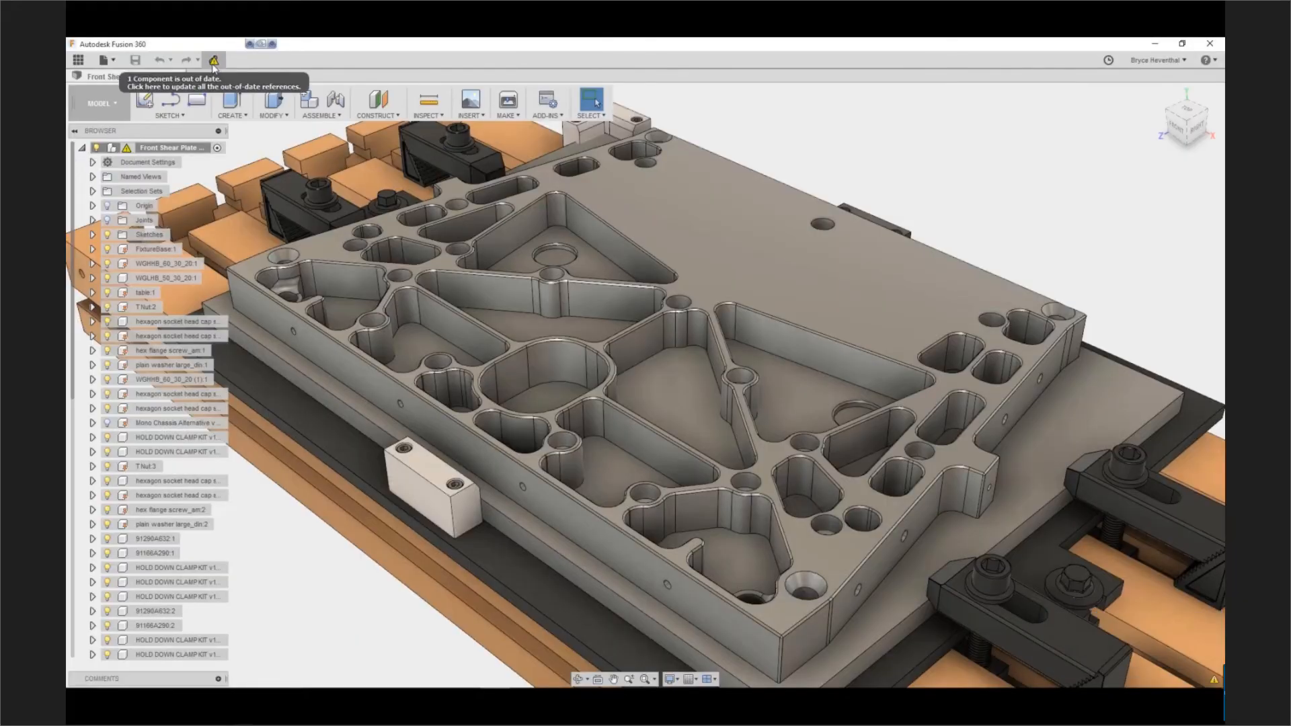
# - Switch to Fusion 360, update the out-of-date component reference and return to the CAM workspace
pyautogui.click(214, 60)
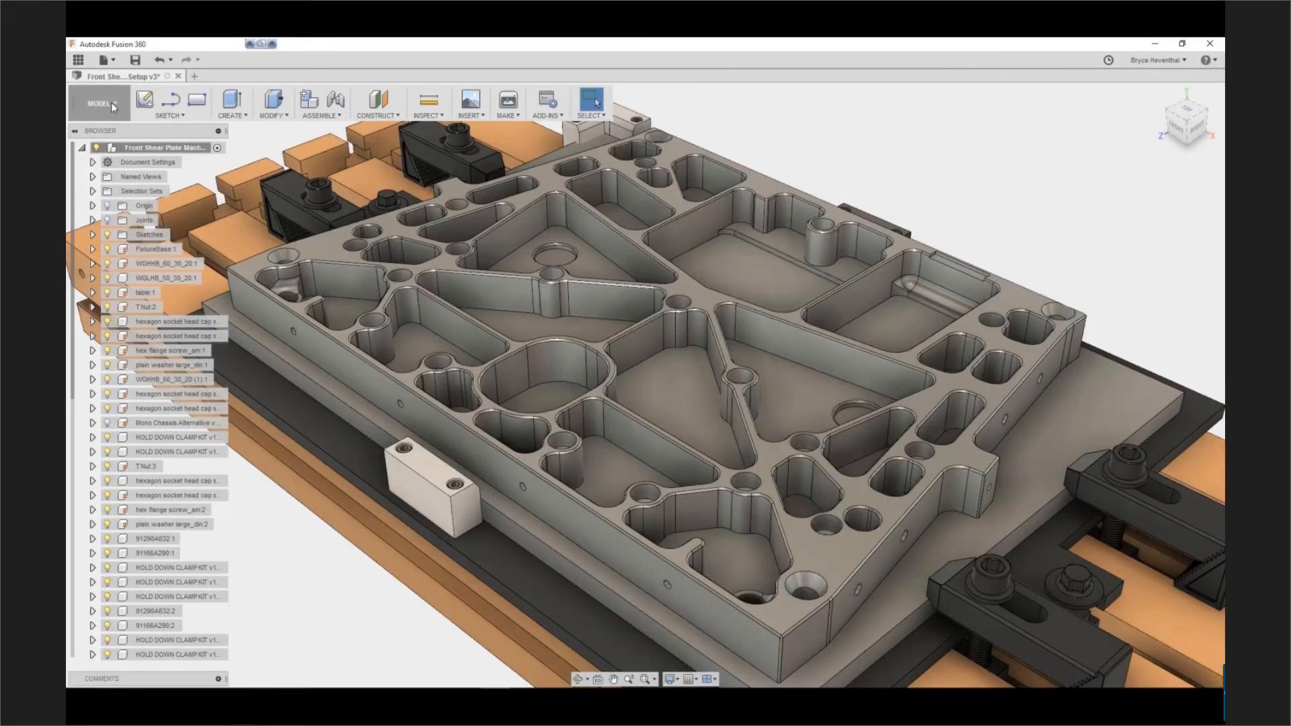
pyautogui.click(113, 106)
# - Start a machining simulation for the whole of Setup1
pyautogui.click(146, 222)
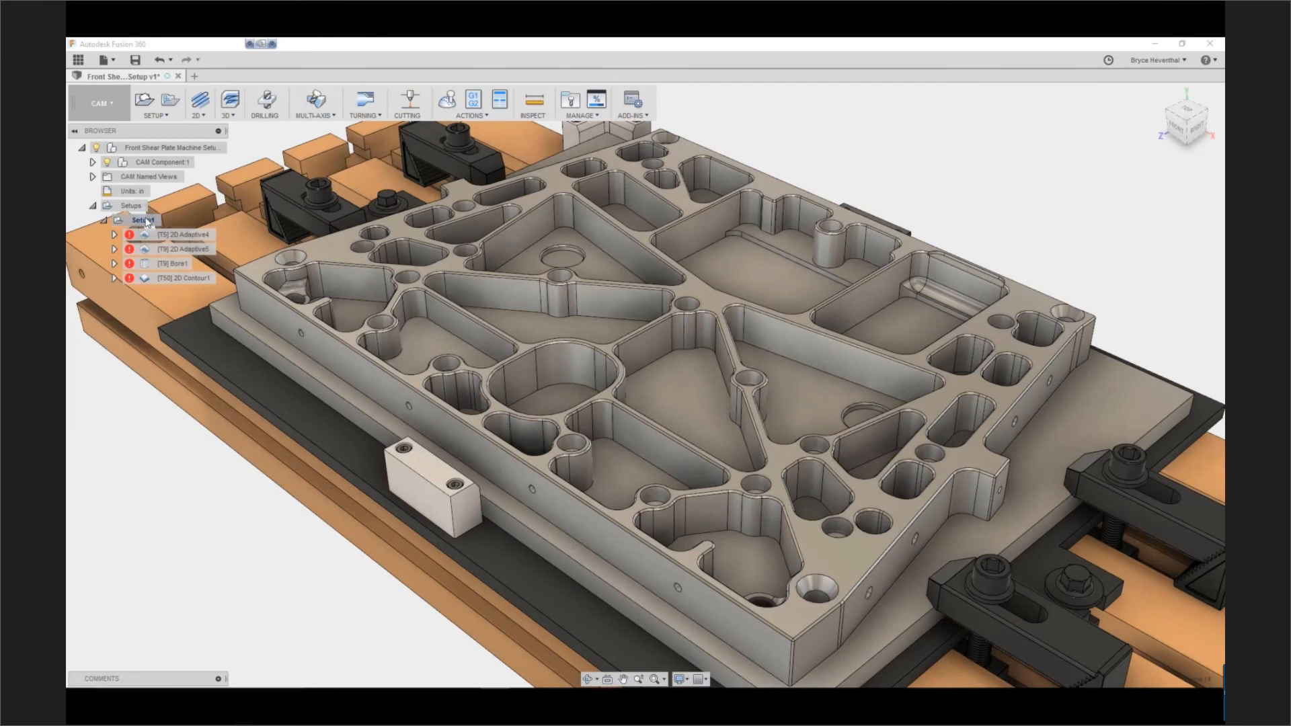
pyautogui.rightClick(147, 222)
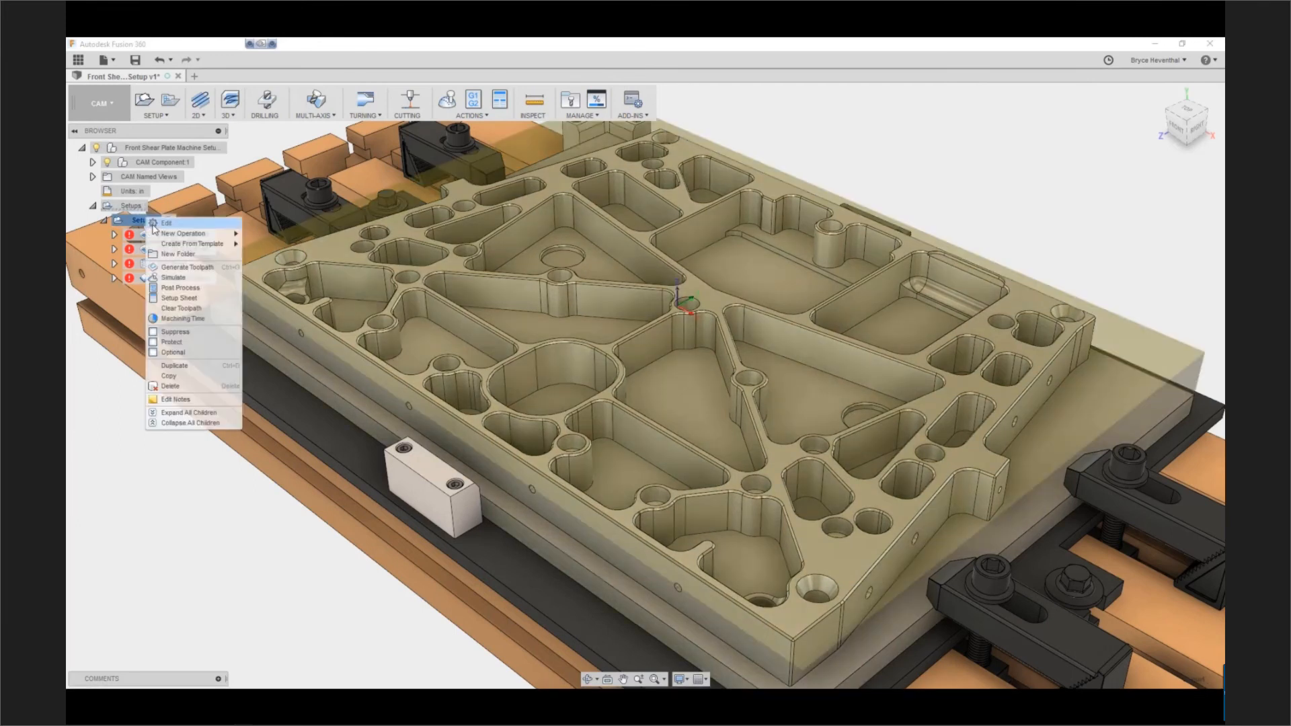
pyautogui.click(151, 277)
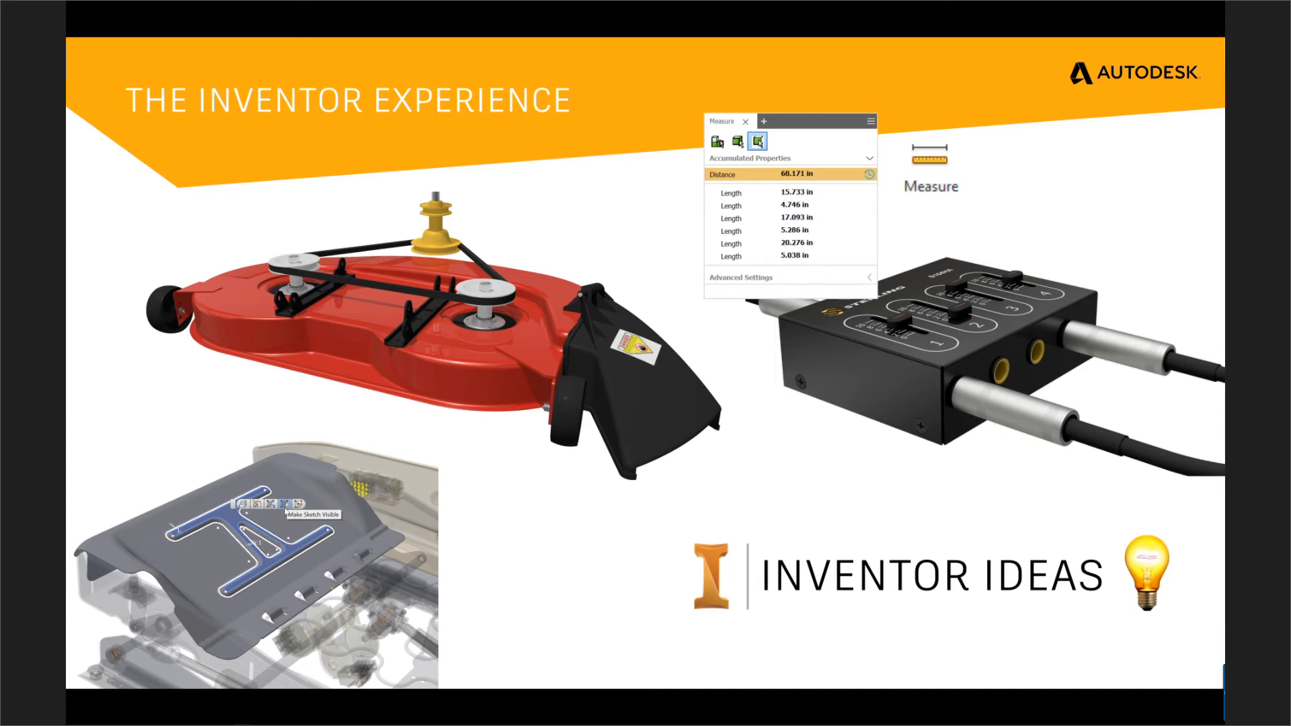
pyautogui.press('Right')
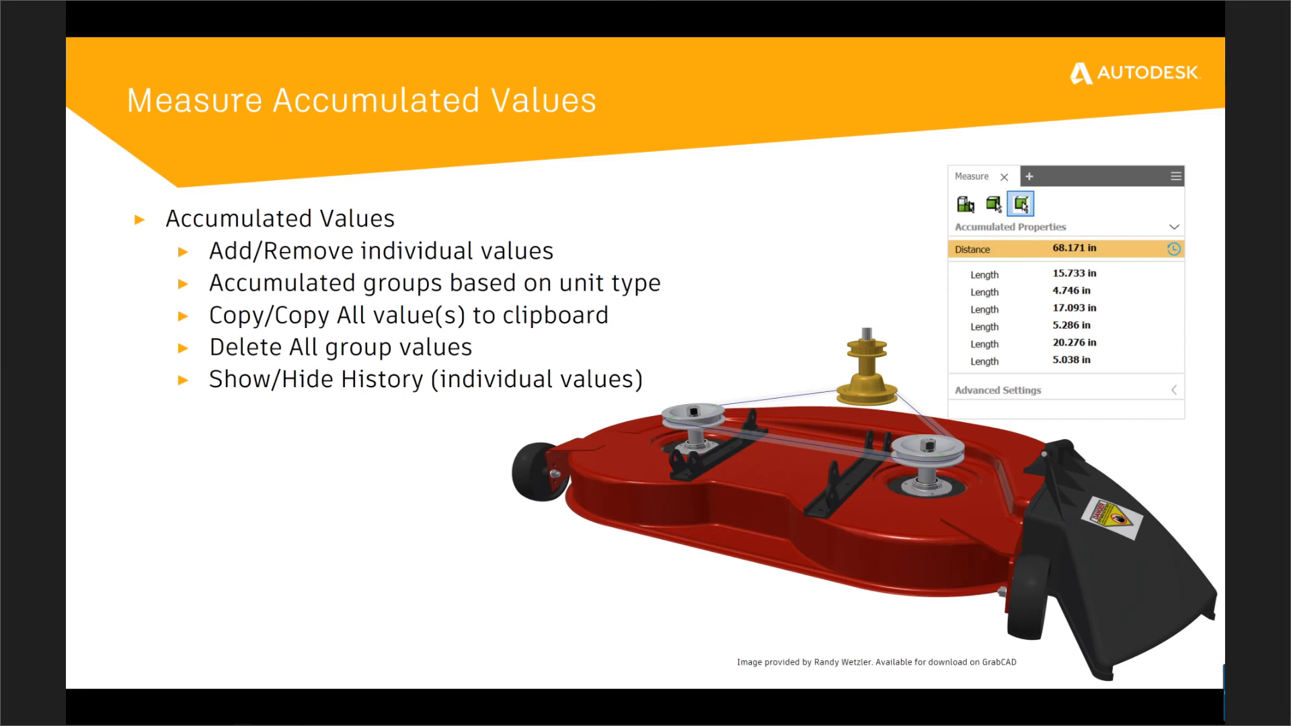
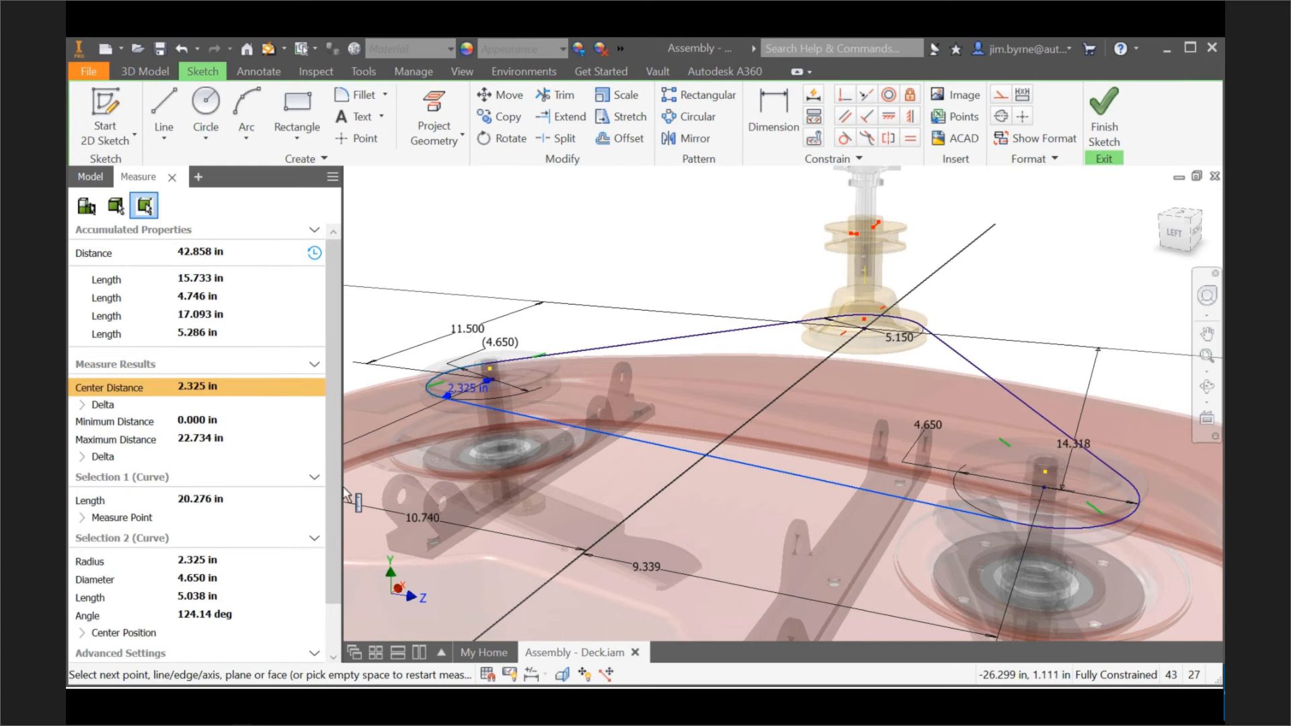
# - Add the lengths of the selected belt line and arc to the accumulated distance, and remove the duplicate arc length entry
pyautogui.moveTo(311, 613)
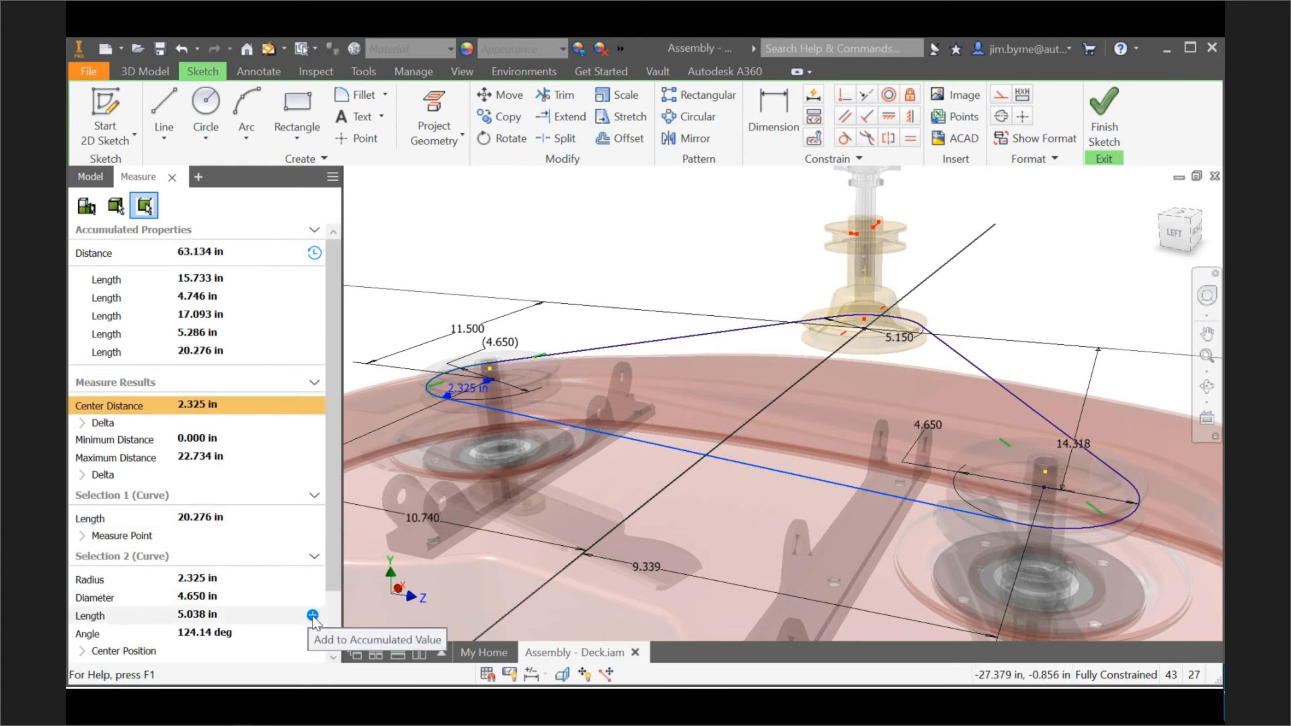
pyautogui.click(312, 615)
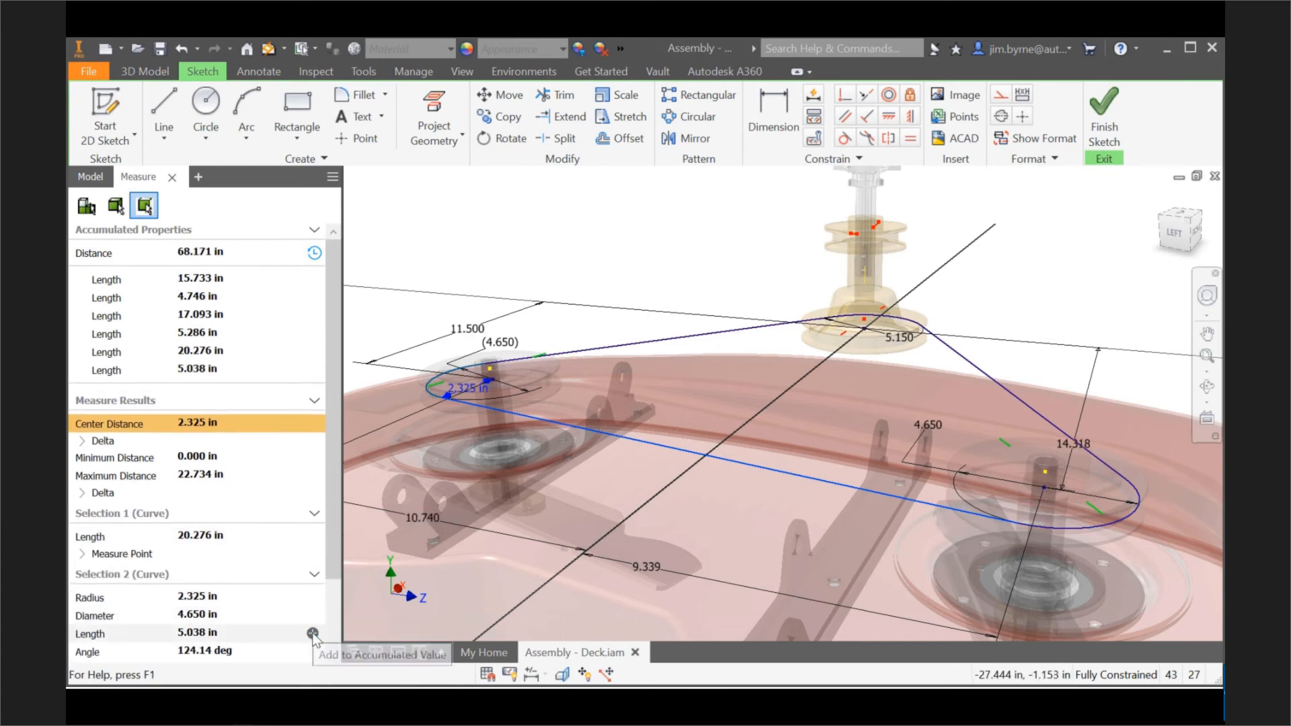
pyautogui.click(312, 632)
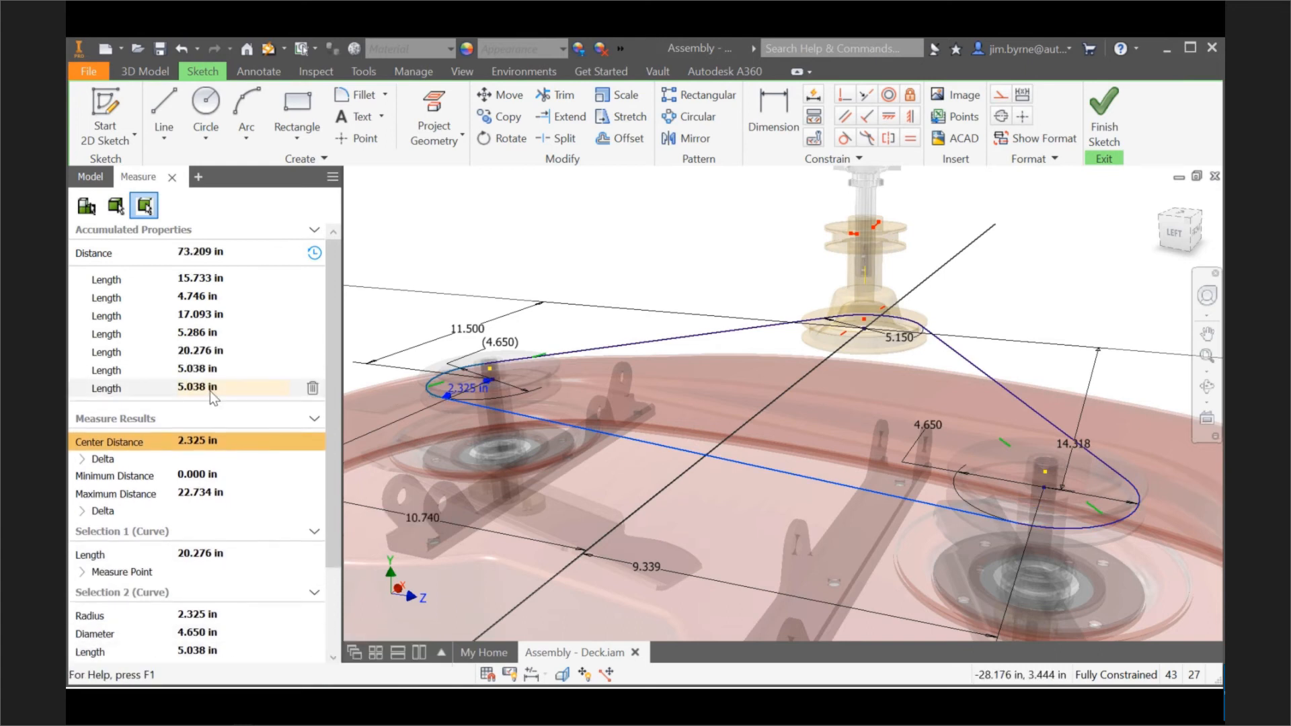
pyautogui.click(312, 388)
pyautogui.click(207, 256)
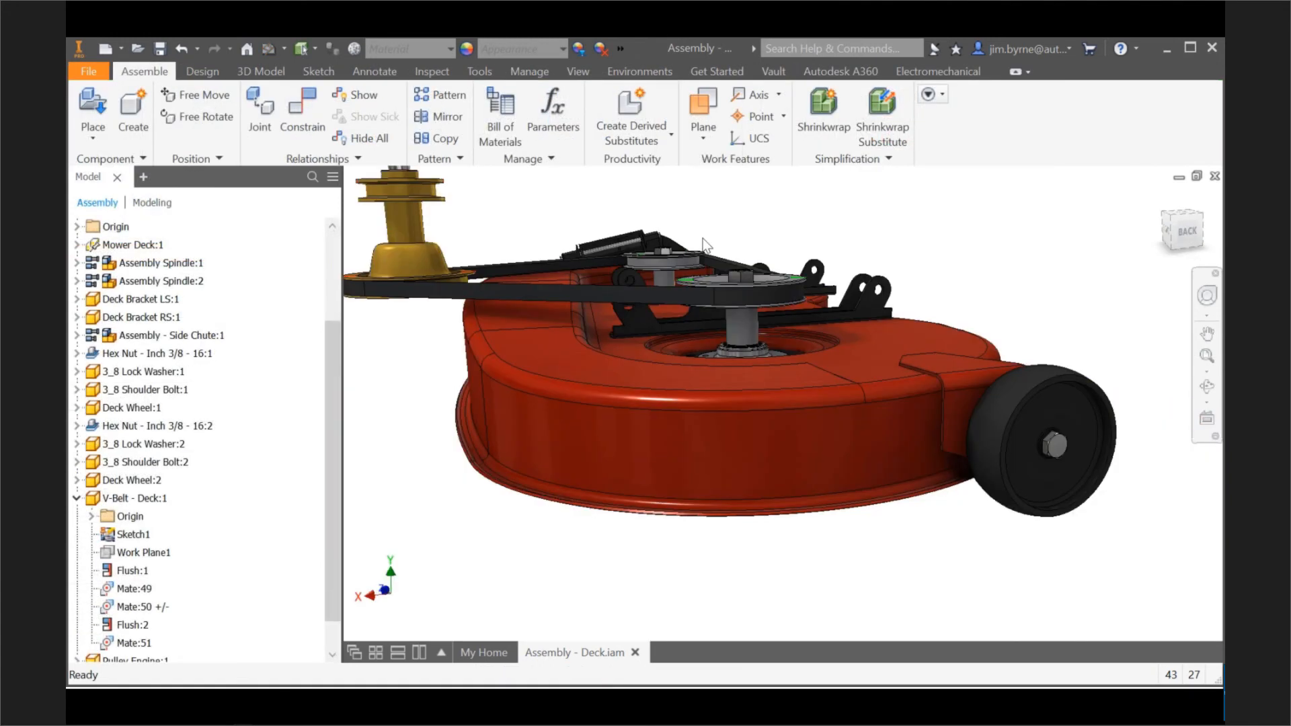
# - Measure the mower deck wheel bracket's flat side face together with the adjoining curved bend face
pyautogui.scroll(-5, 703, 239)
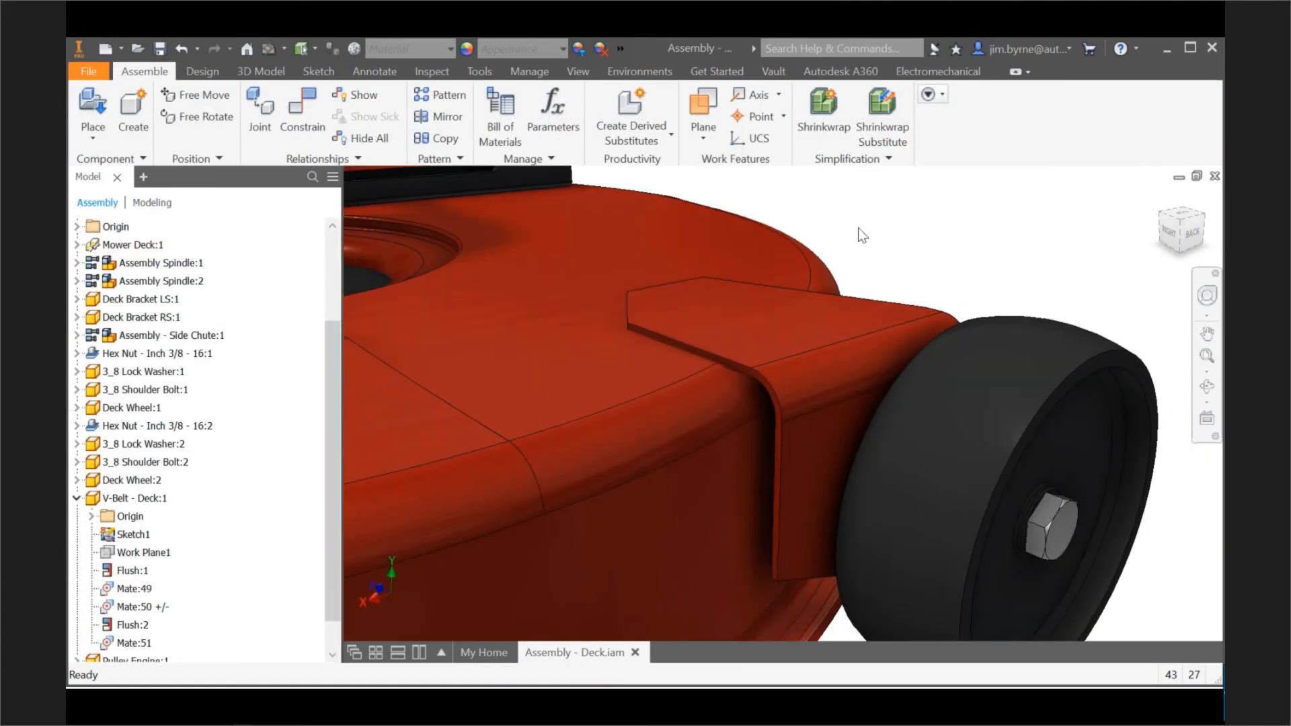
pyautogui.press('m')
pyautogui.click(839, 441)
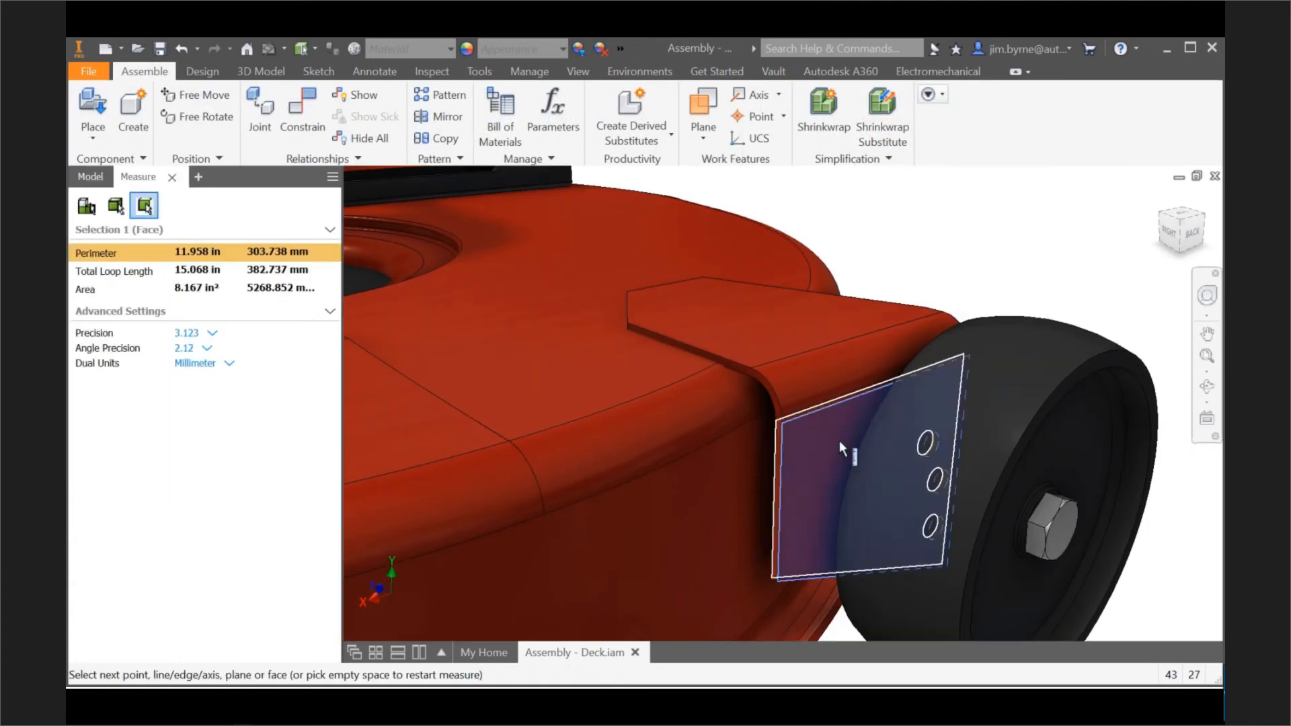
pyautogui.click(822, 380)
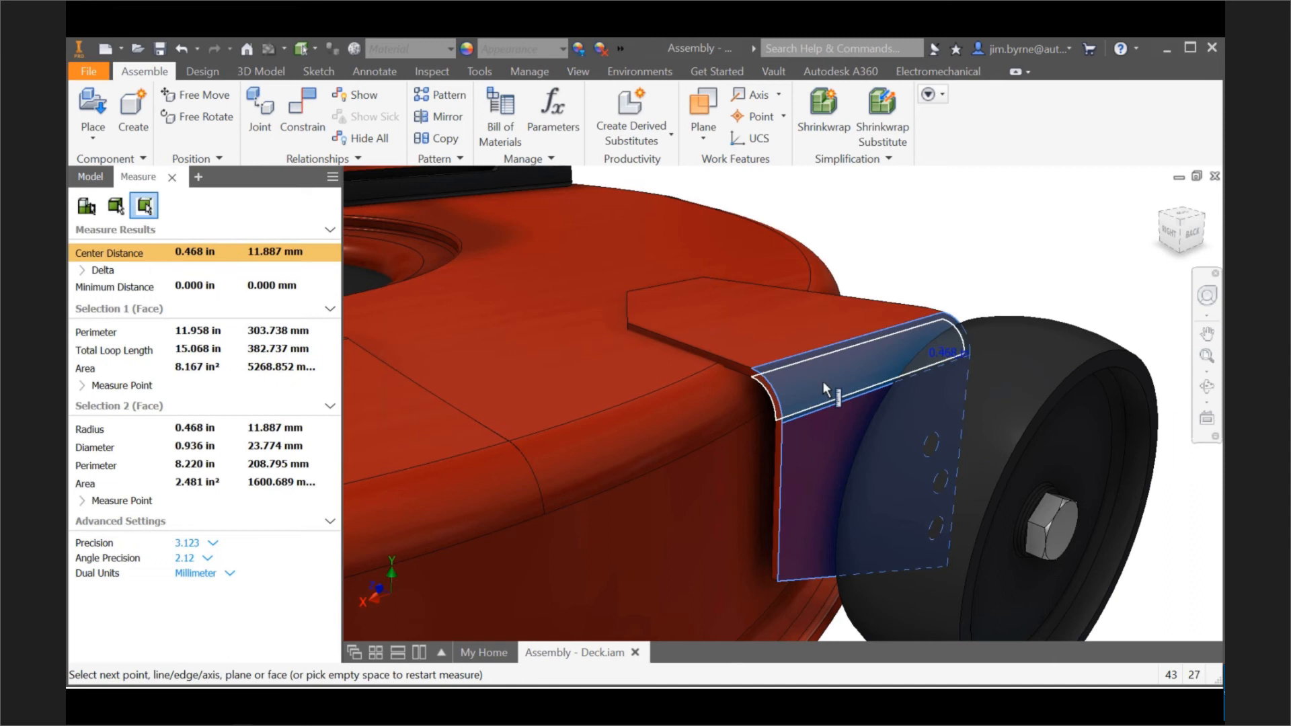
# - Accumulate the areas of the wheel bracket's flat side face, curved bend face and top face into one total
pyautogui.click(327, 369)
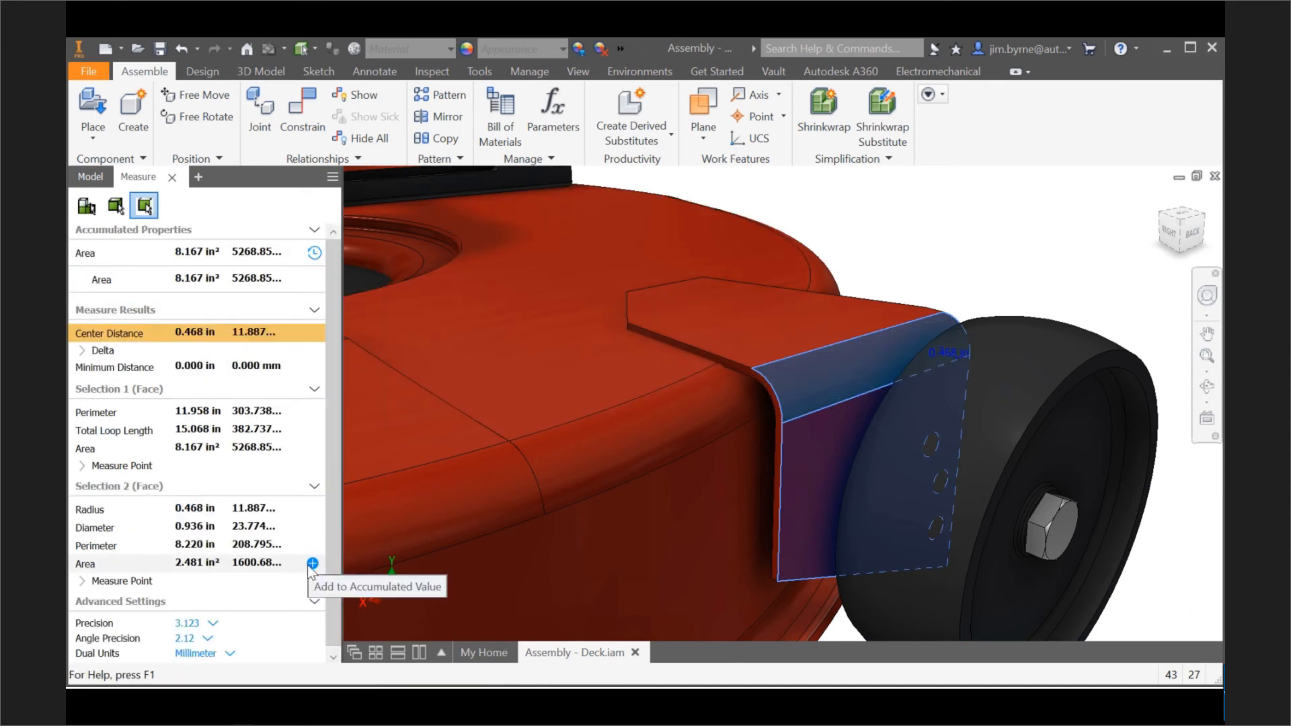
pyautogui.click(312, 565)
pyautogui.click(706, 340)
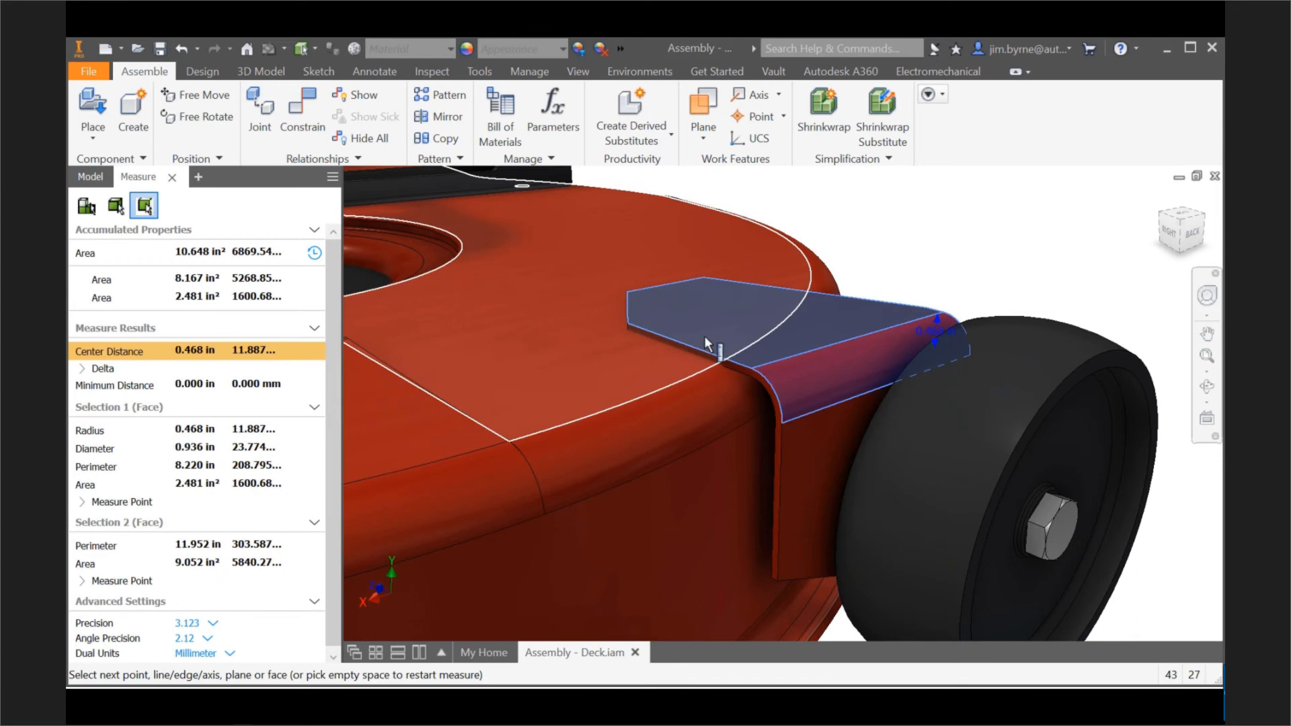
pyautogui.click(314, 563)
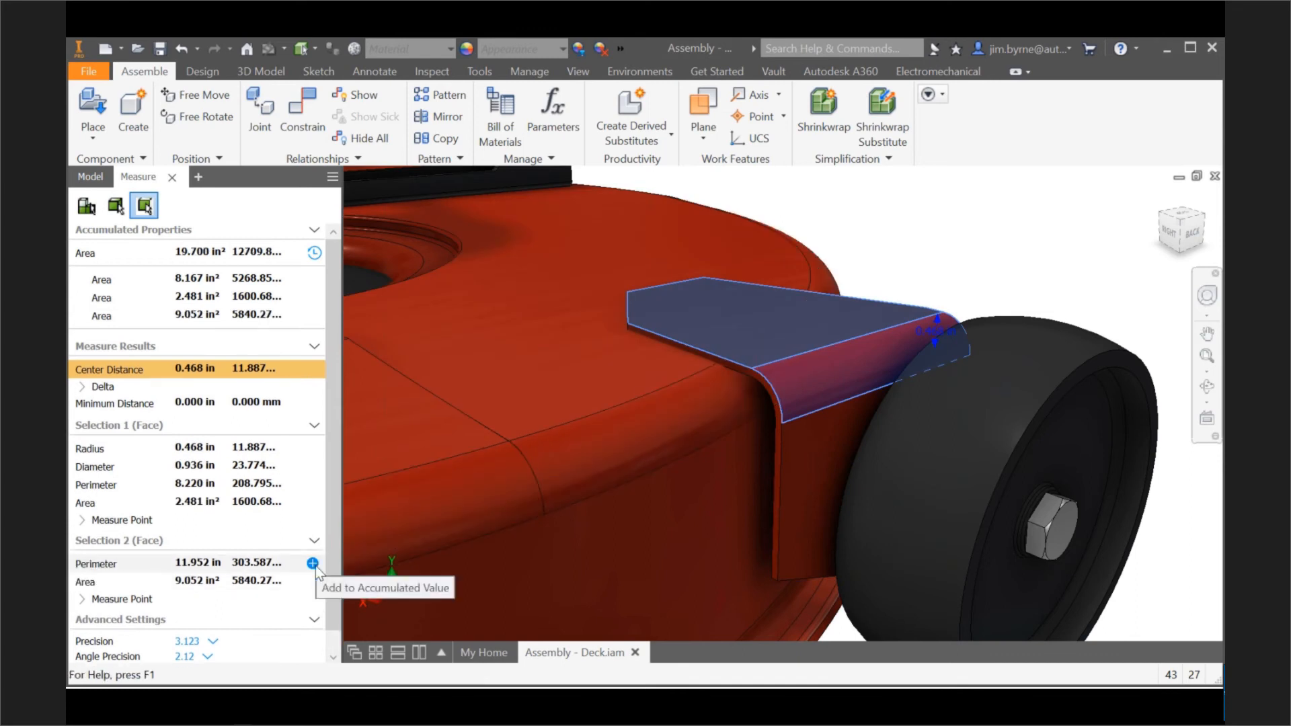
pyautogui.moveTo(342, 356); pyautogui.dragTo(411, 340)
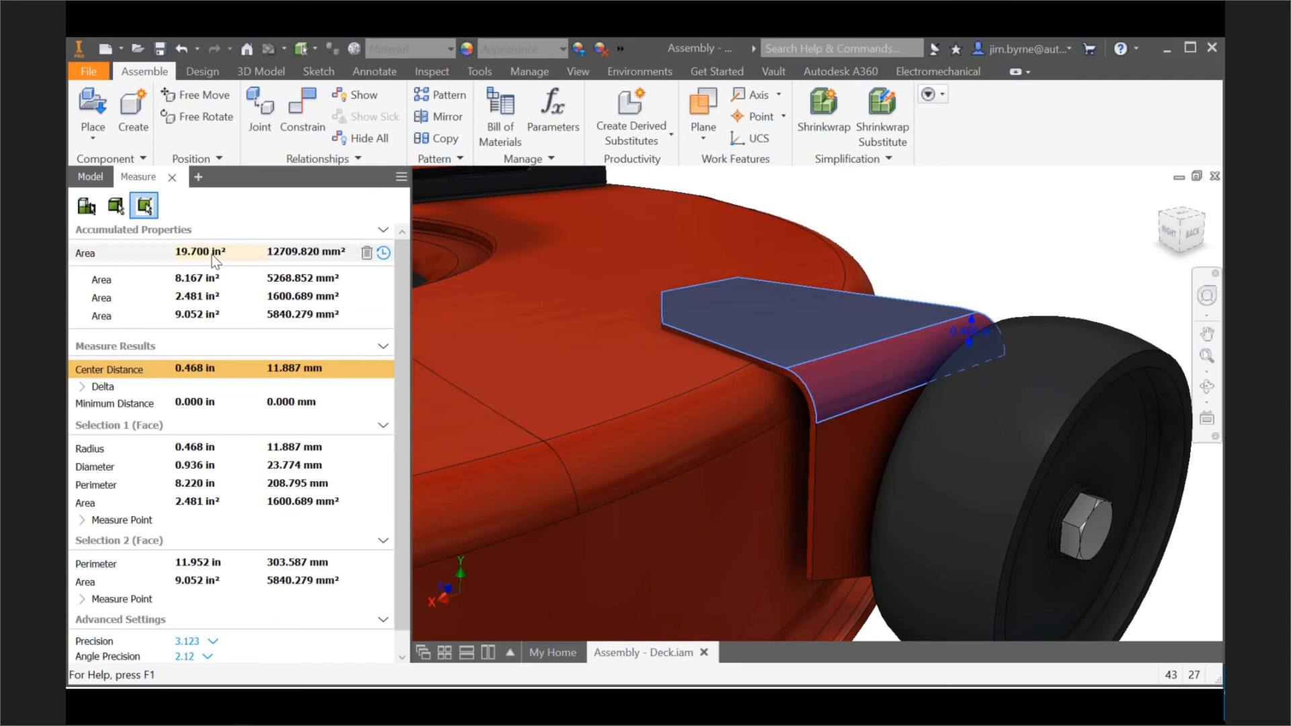
pyautogui.click(213, 258)
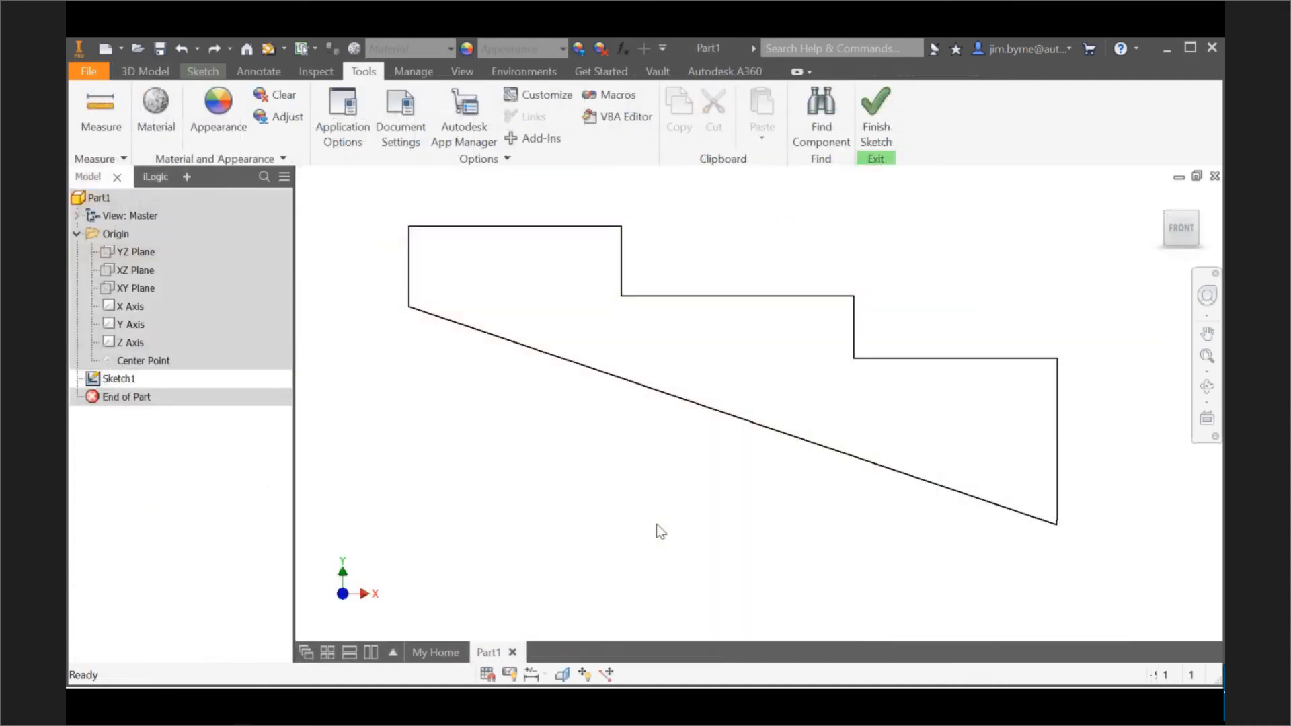
# - Try dimensioning the sloped line's horizontal span as 7 in, and undo that dimension
pyautogui.rightClick(656, 523)
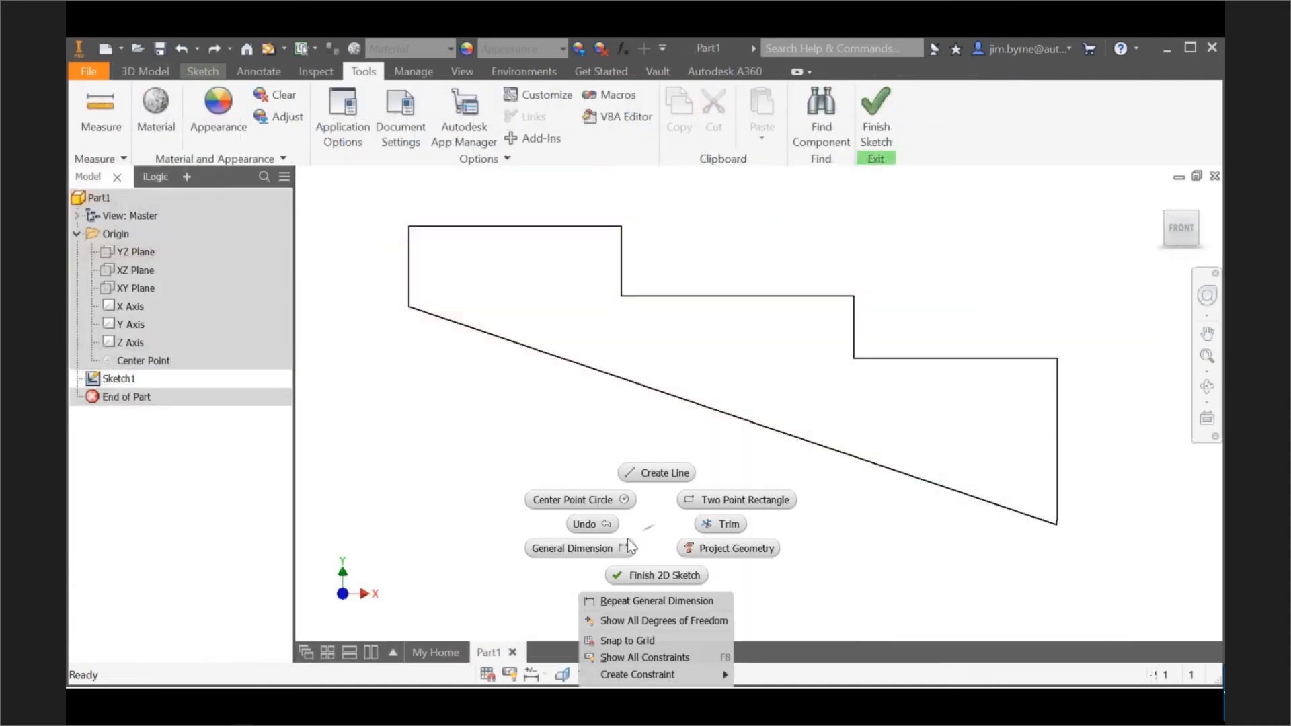
pyautogui.press('d')
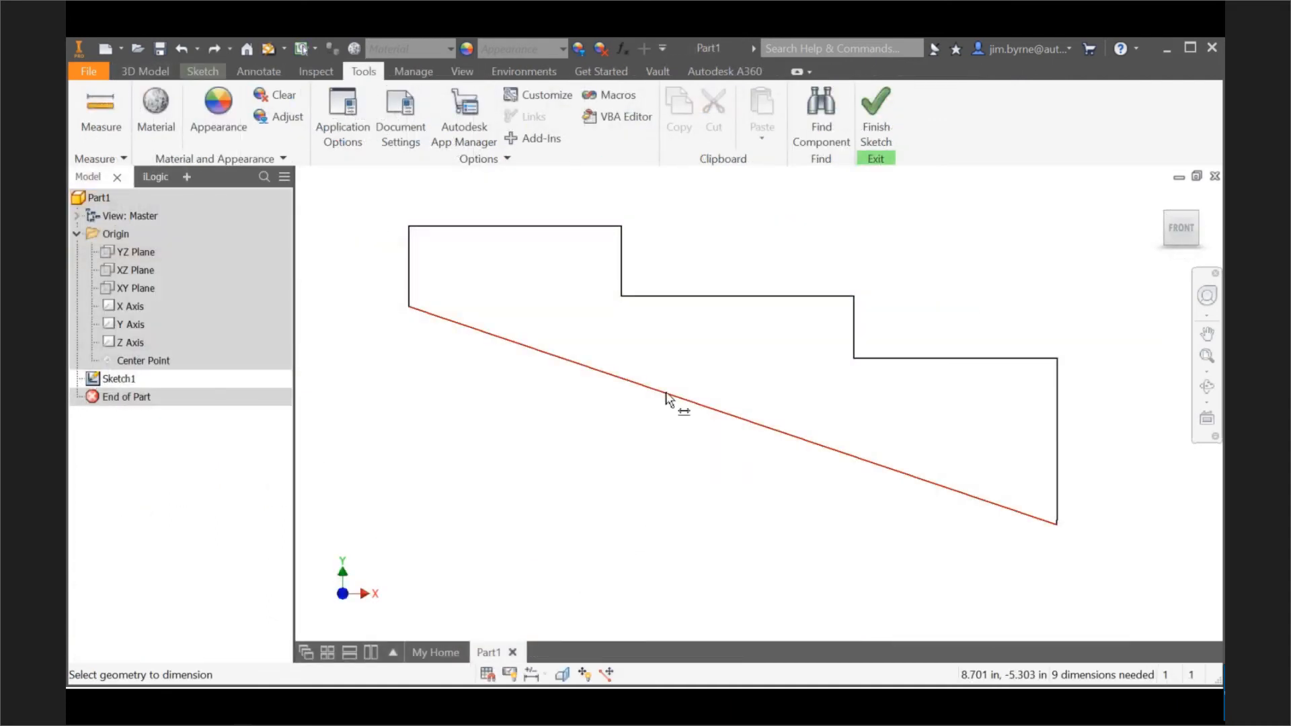
pyautogui.click(671, 397)
pyautogui.click(718, 603)
pyautogui.write('7')
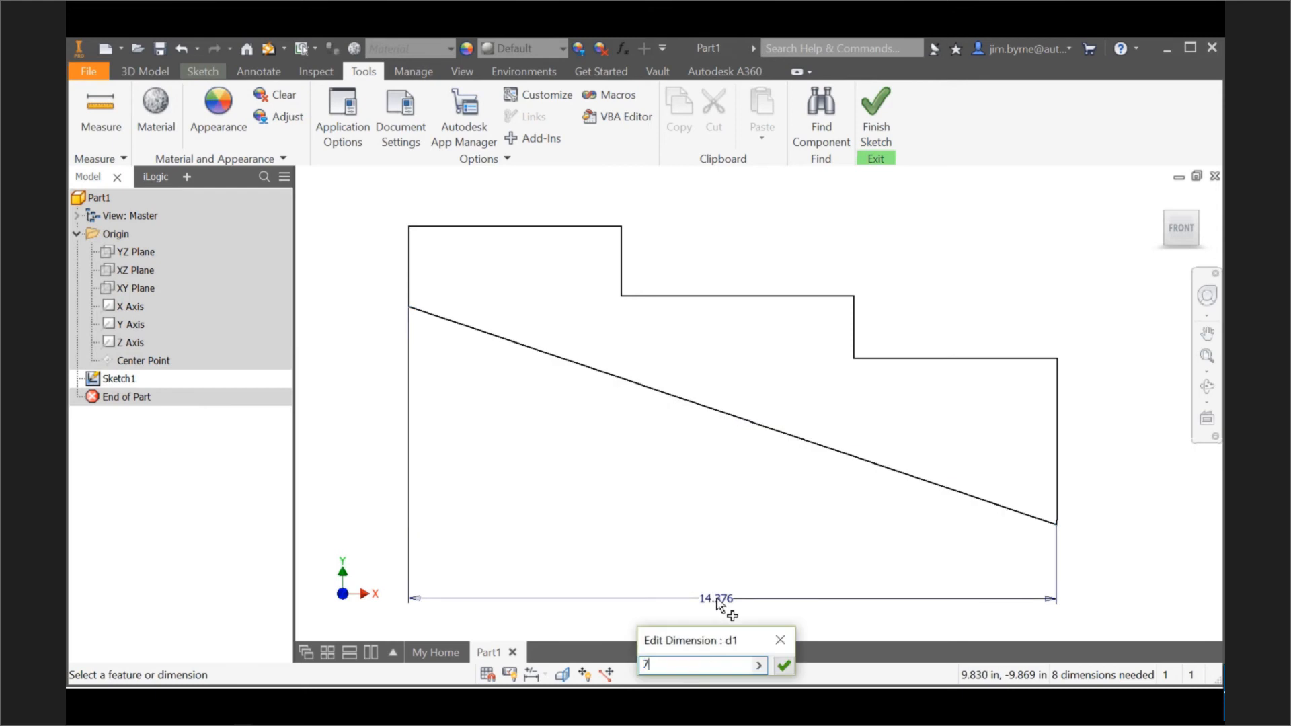
pyautogui.press('Return')
pyautogui.hotkey('ctrl', 'z')
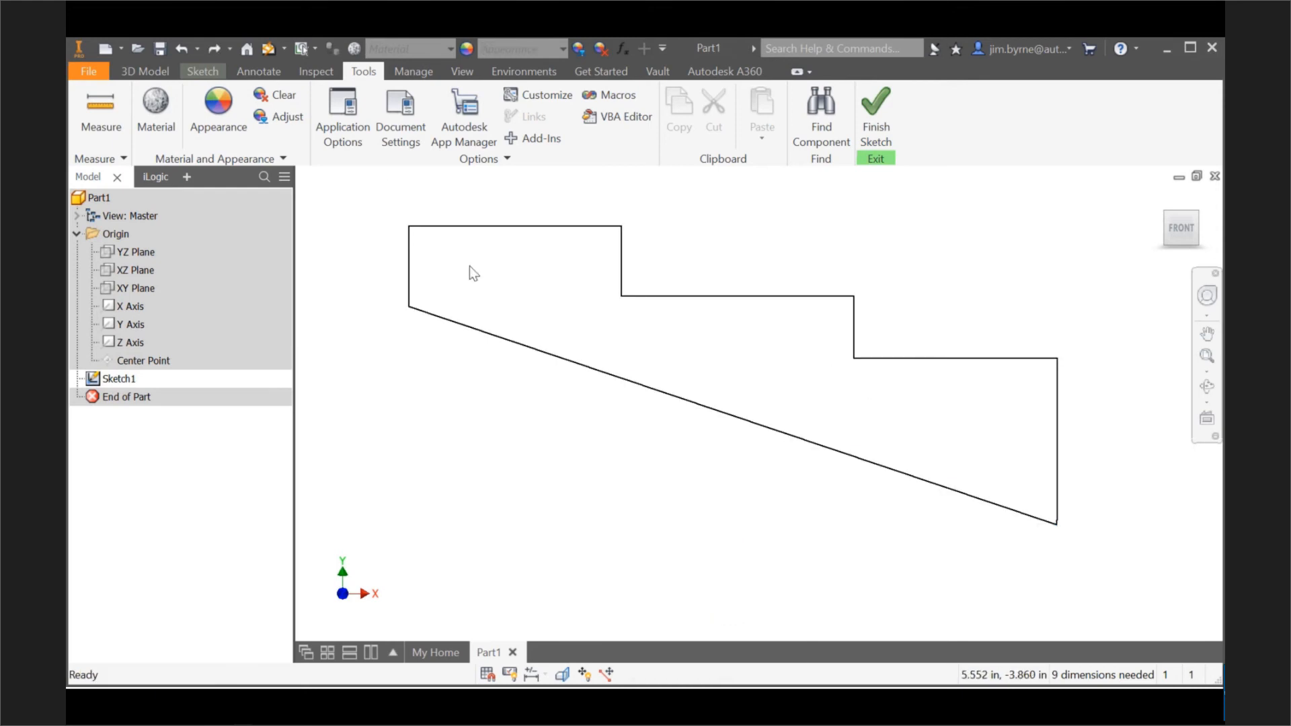
# - Enable auto-scaling of sketch geometries on initial dimension in the application's sketch options
pyautogui.click(348, 128)
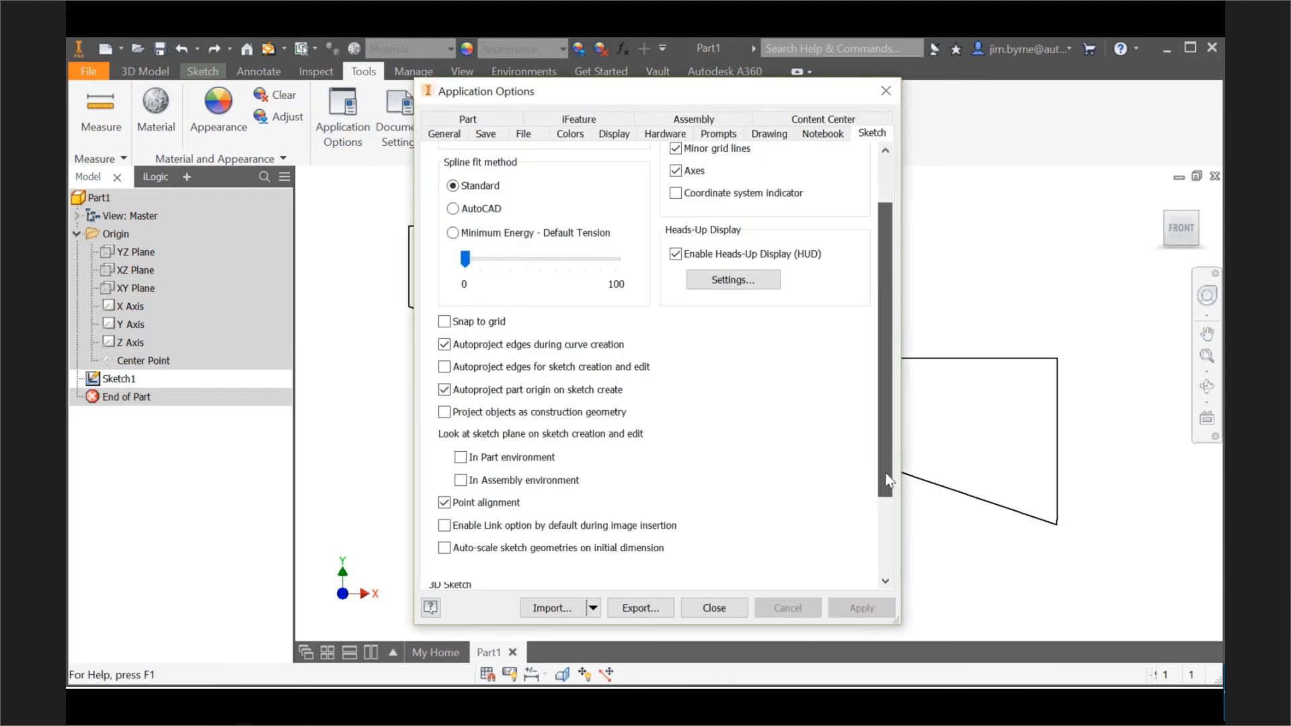
pyautogui.scroll(-3, 451, 434)
pyautogui.click(444, 433)
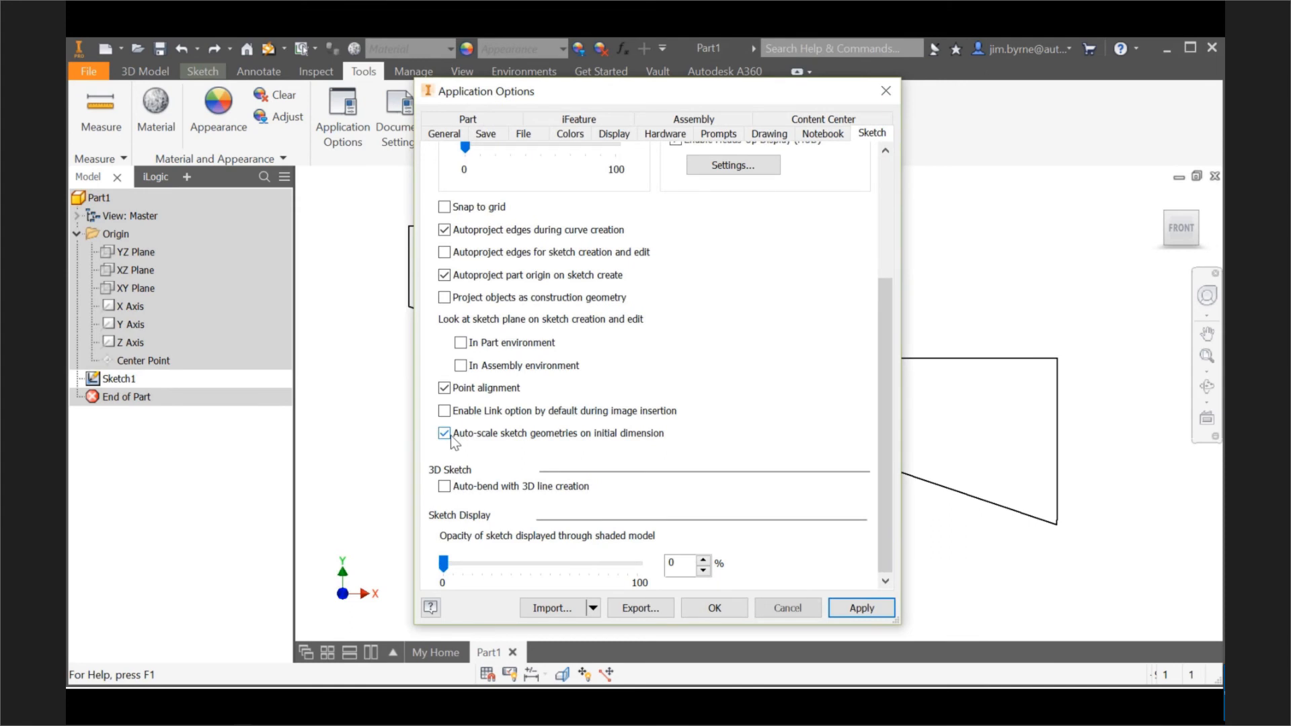
pyautogui.click(715, 608)
# - Dimension the horizontal span of the profile's sloped line as 7 in
pyautogui.rightClick(688, 507)
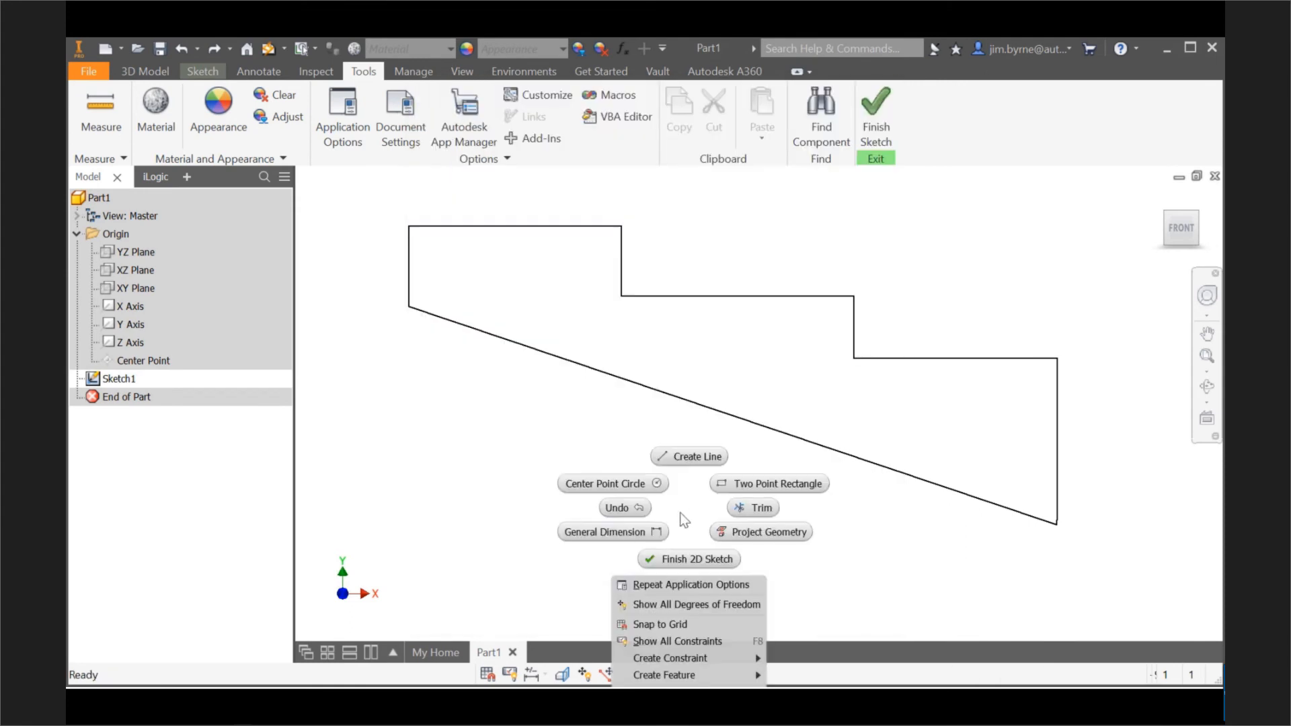
pyautogui.click(623, 530)
pyautogui.click(671, 397)
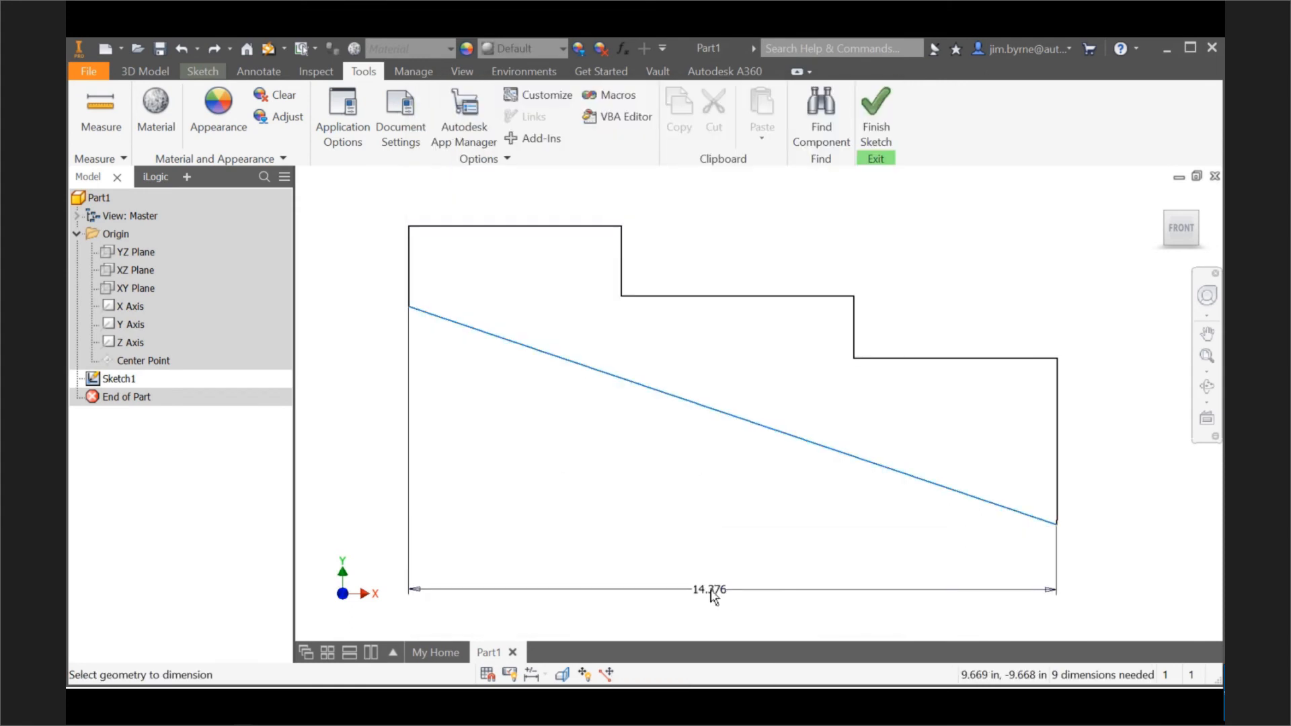
pyautogui.click(714, 594)
pyautogui.write('7')
pyautogui.press('Return')
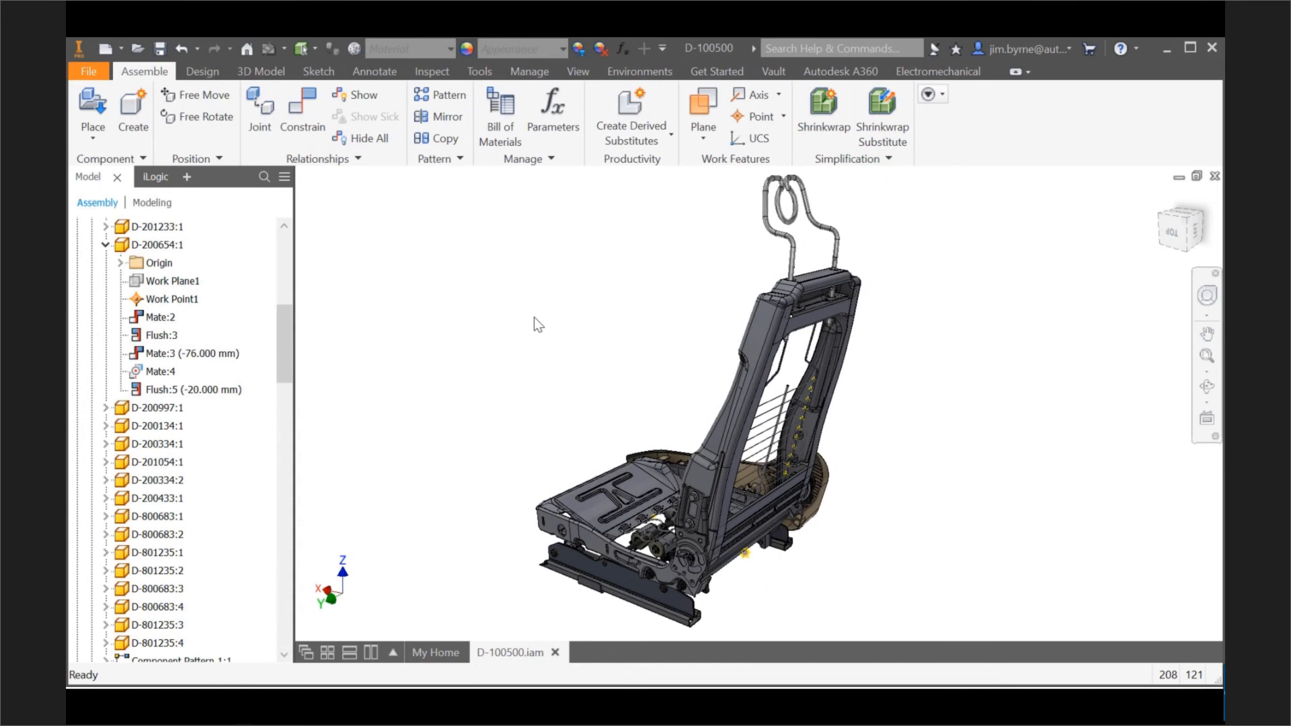
# - Edit the seat pan part D-200654 in place within the seat assembly and select its raised rib face
pyautogui.scroll(5, 534, 317)
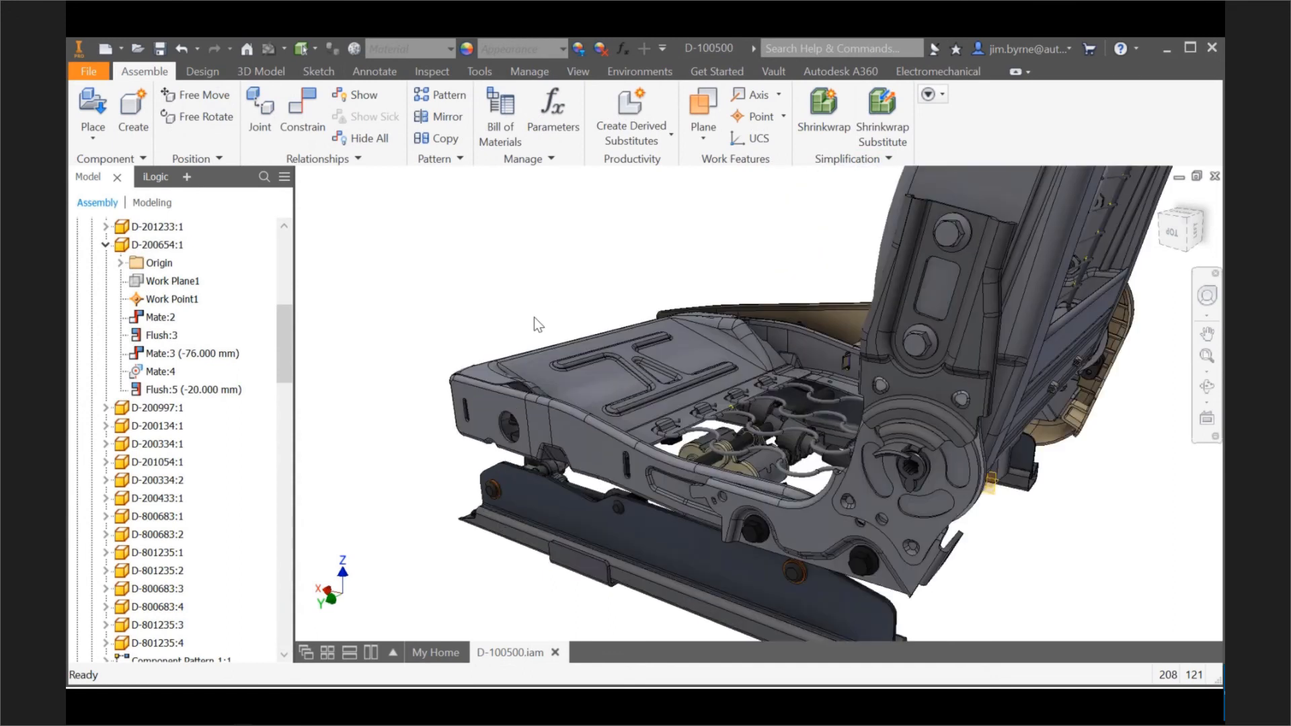
pyautogui.scroll(4, 534, 317)
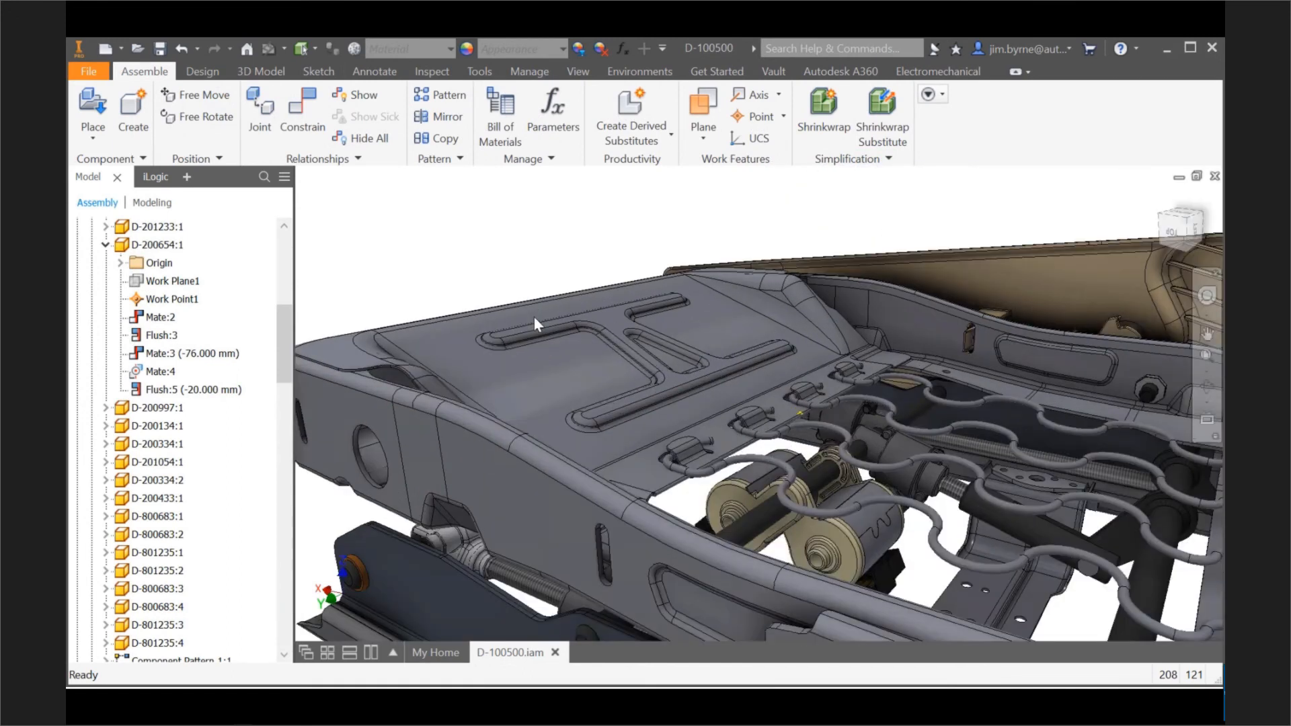
pyautogui.rightClick(534, 309)
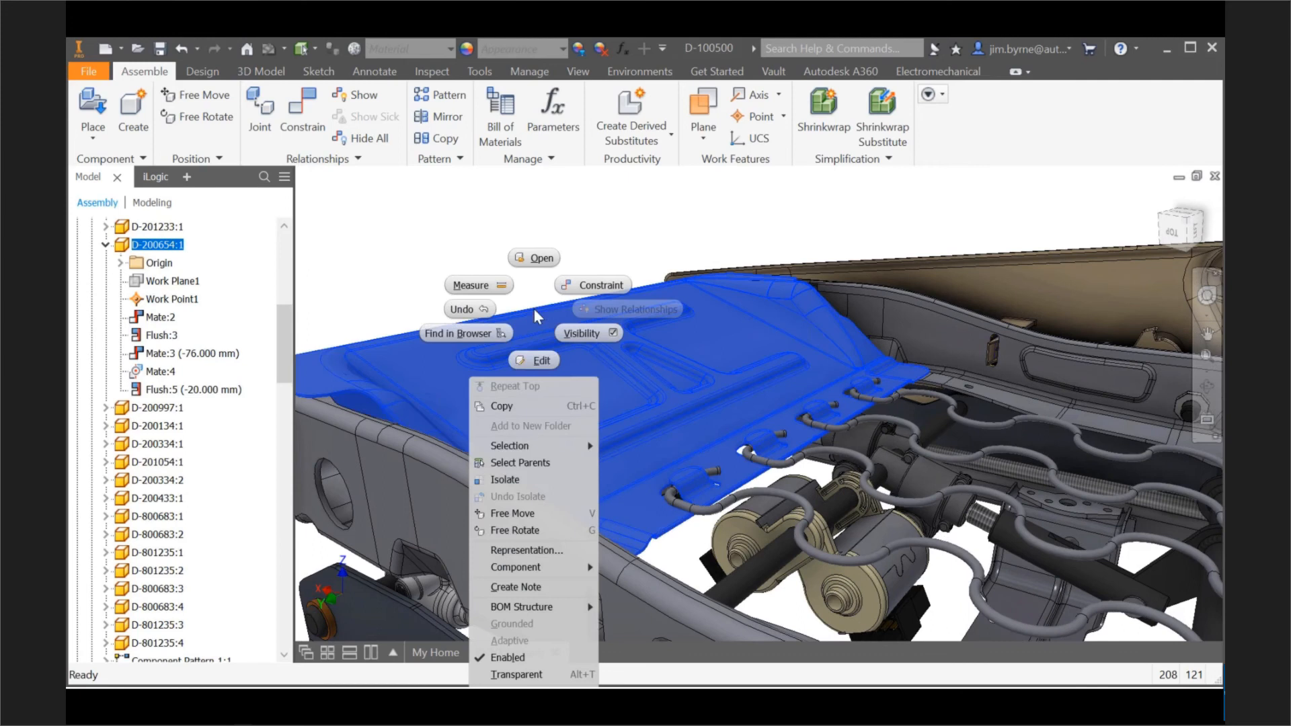
pyautogui.click(533, 361)
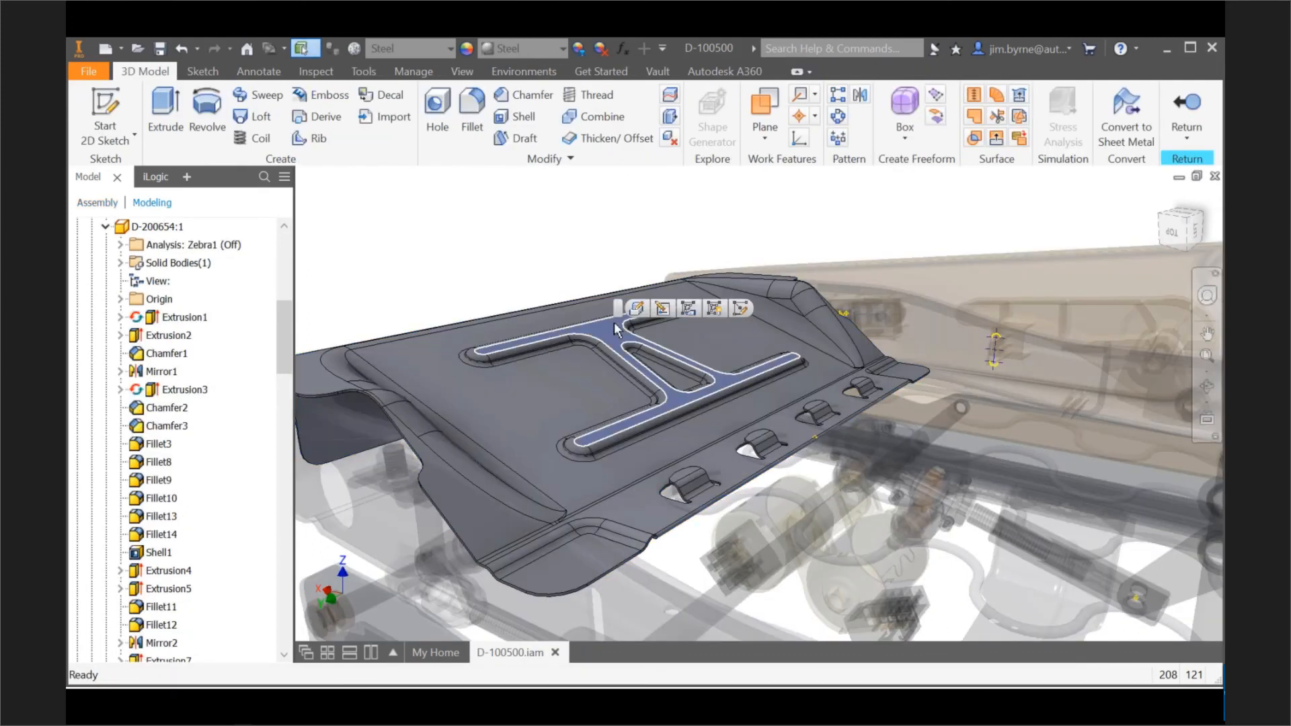
pyautogui.click(713, 308)
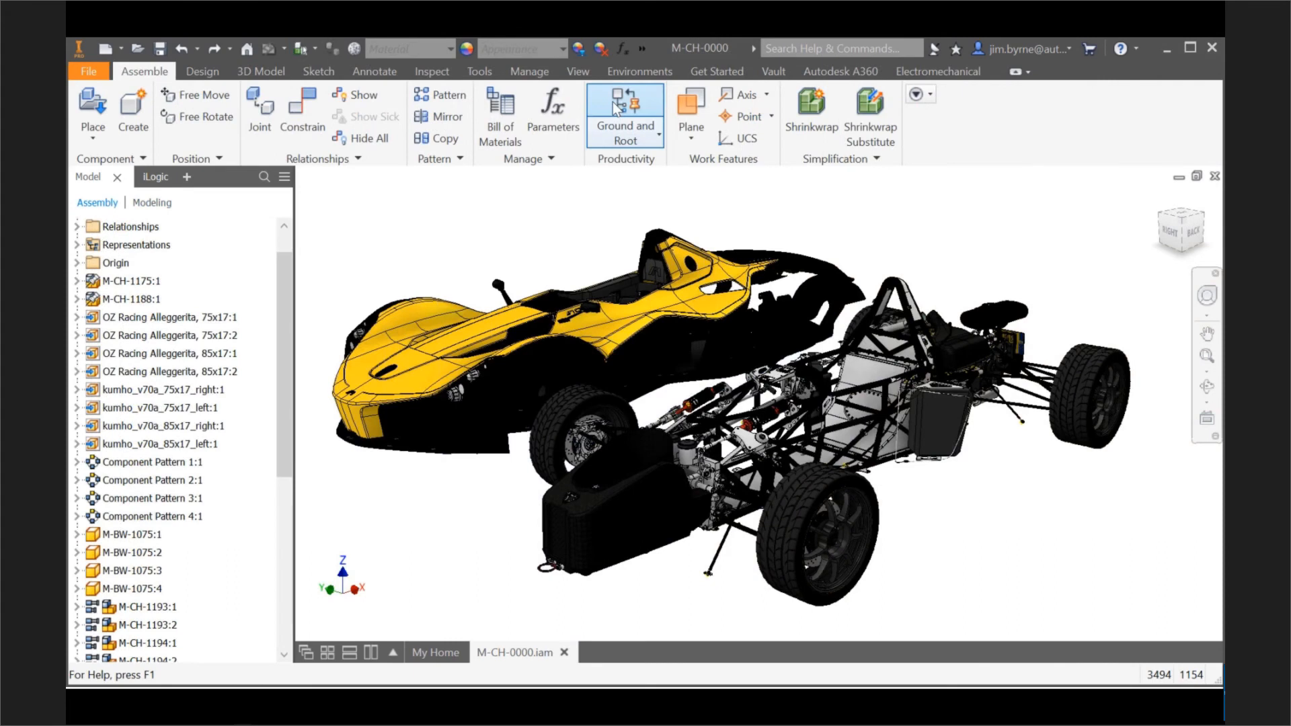
# - Ground and root the yellow car body at the origin, with origin flush constraints and repositioning to the top of the browser
pyautogui.click(617, 109)
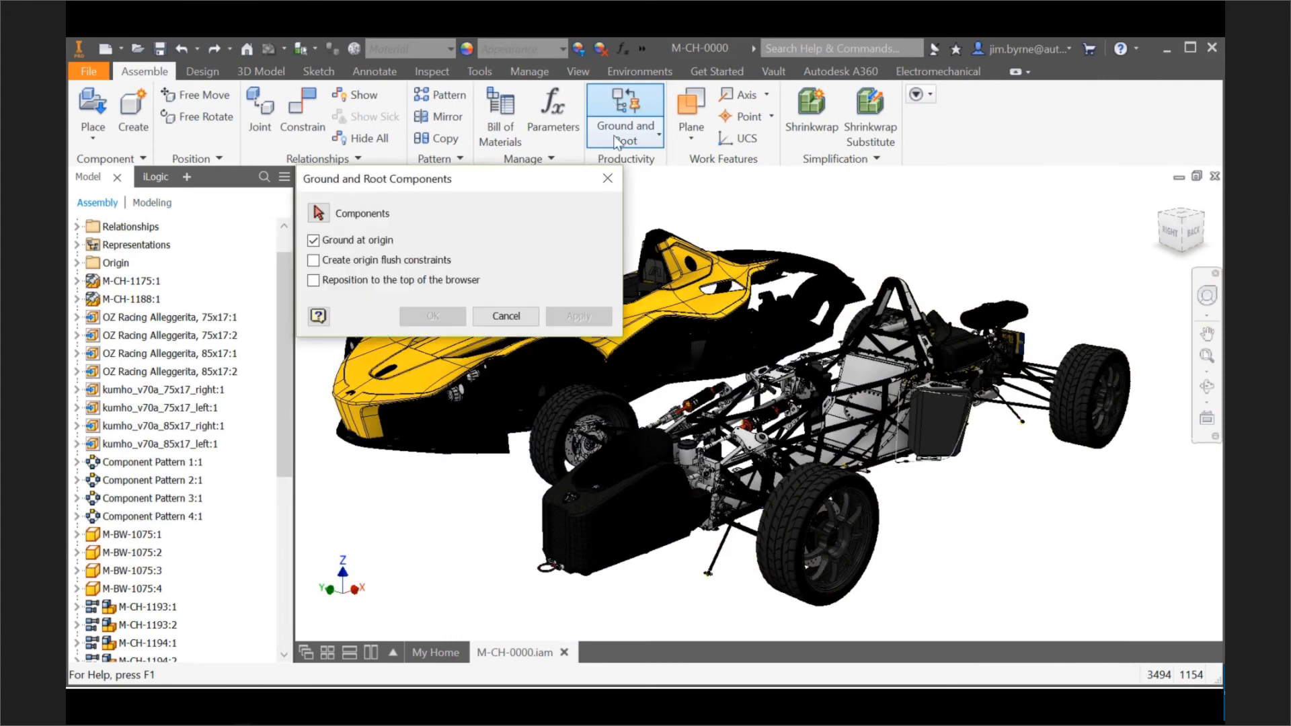
pyautogui.click(663, 306)
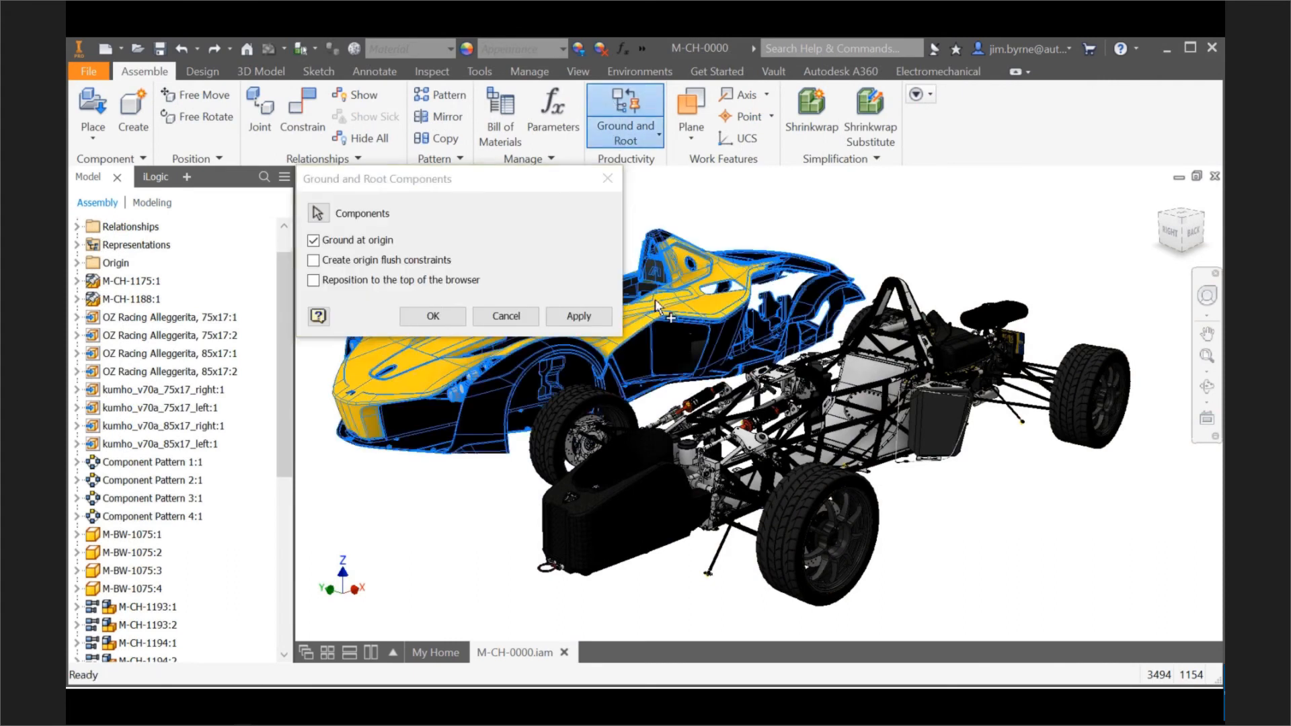
pyautogui.click(314, 260)
pyautogui.click(314, 280)
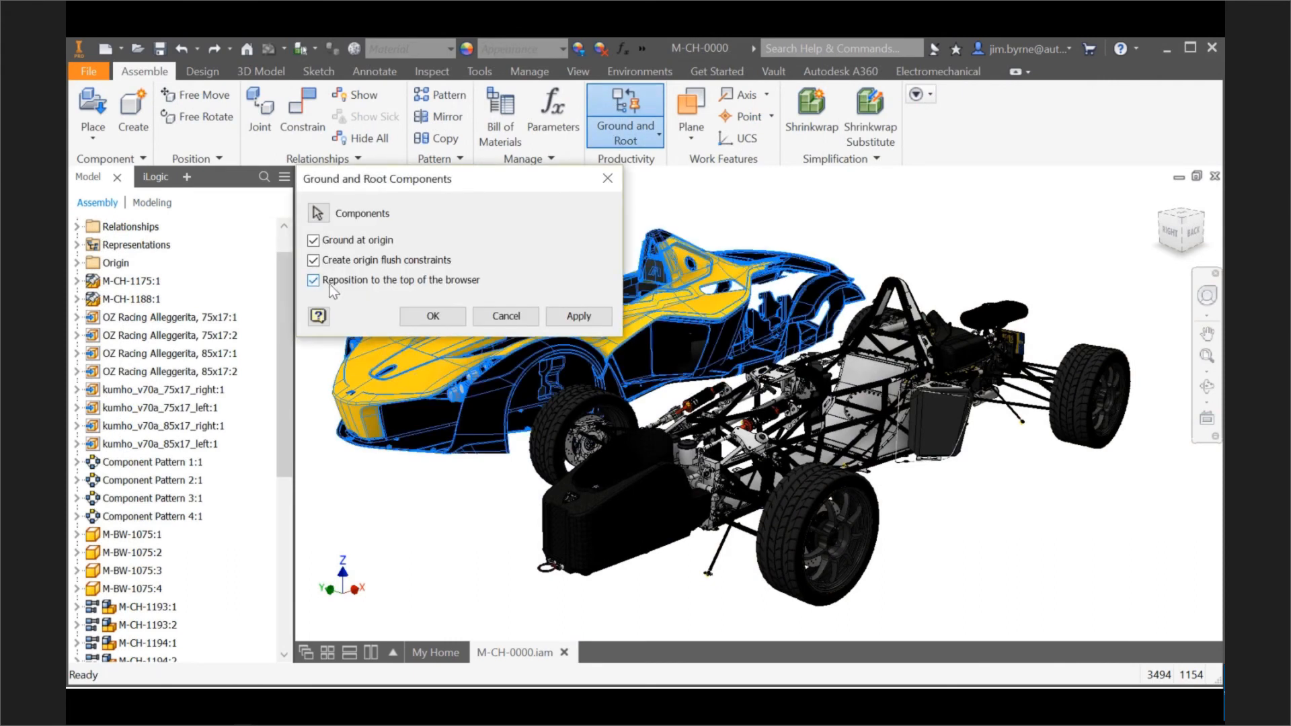
pyautogui.click(431, 317)
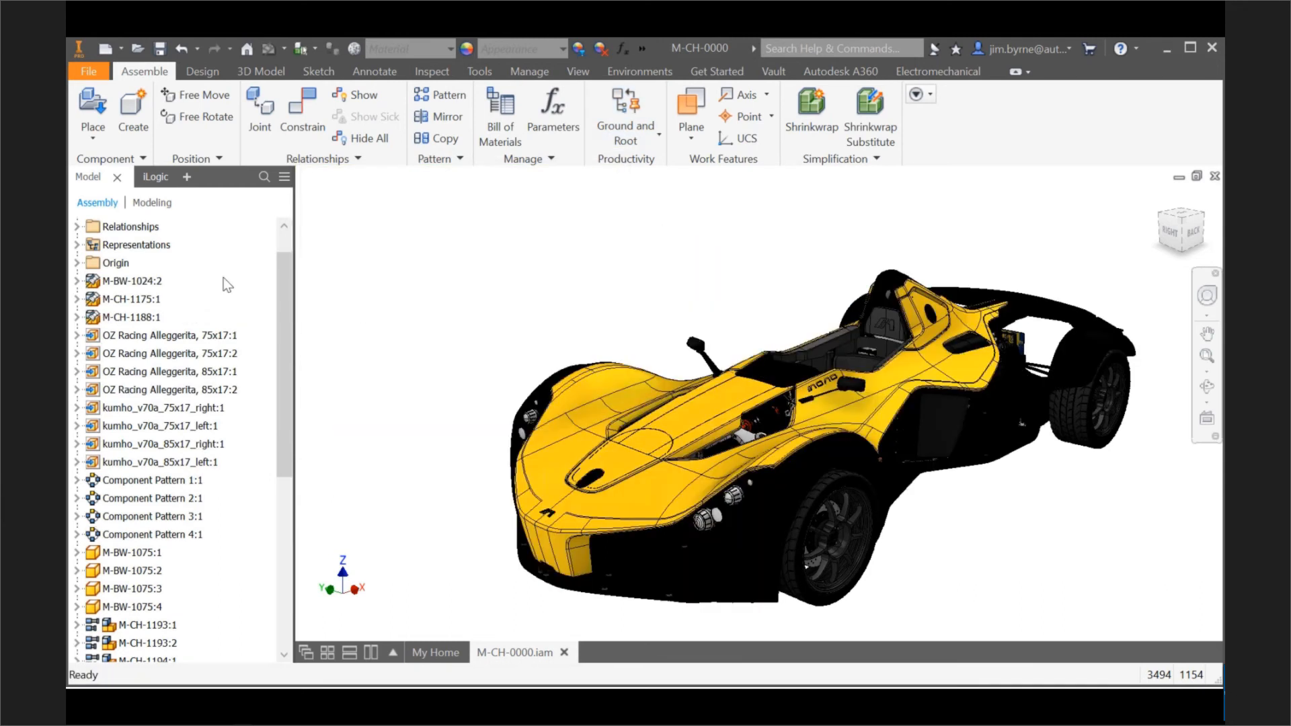
# - Examine the car body's place in the browser and the origin planes aligned by constraints Flush:5 through Flush:7
pyautogui.click(157, 280)
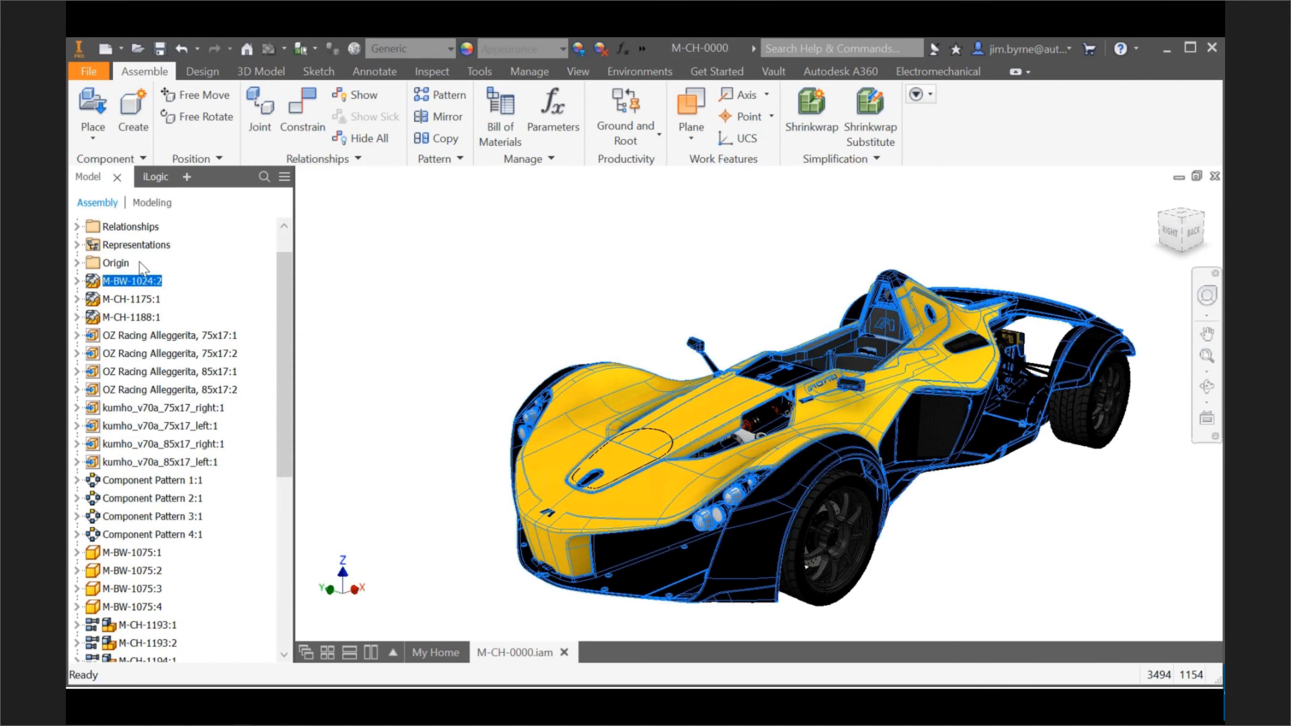
pyautogui.scroll(1, 141, 266)
pyautogui.doubleClick(138, 263)
pyautogui.moveTo(281, 307); pyautogui.dragTo(265, 480)
pyautogui.click(144, 373)
pyautogui.keyDown('shift'); pyautogui.click(135, 406); pyautogui.keyUp('shift')
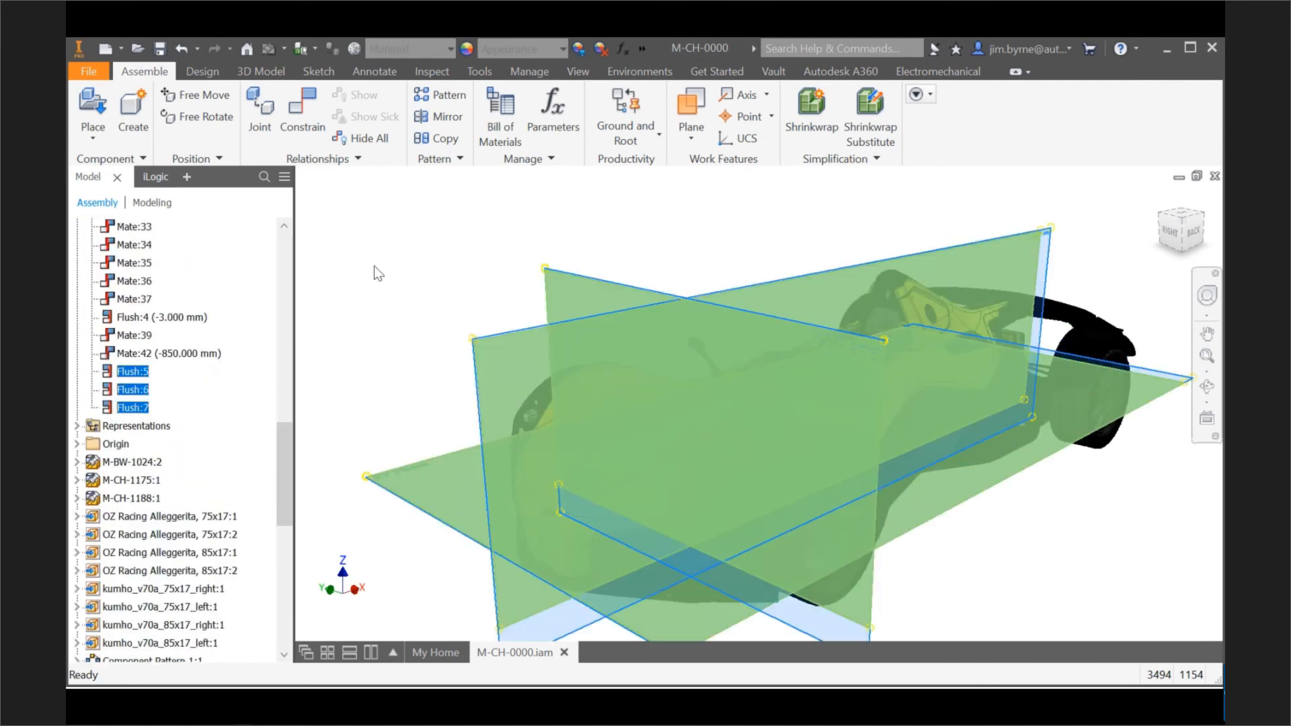
pyautogui.click(388, 252)
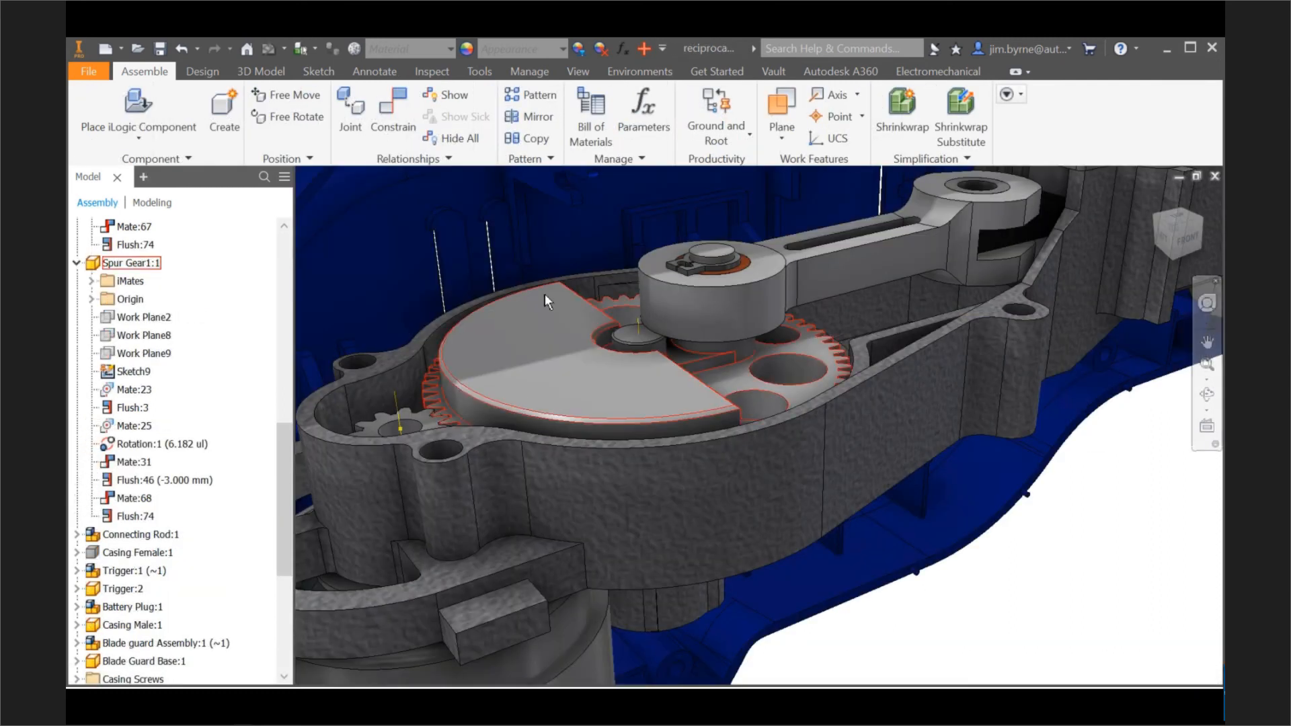
# - Show the relationships of Spur Gear1, suppress its Flush:74 constraint and rotate the freed gear
pyautogui.rightClick(546, 294)
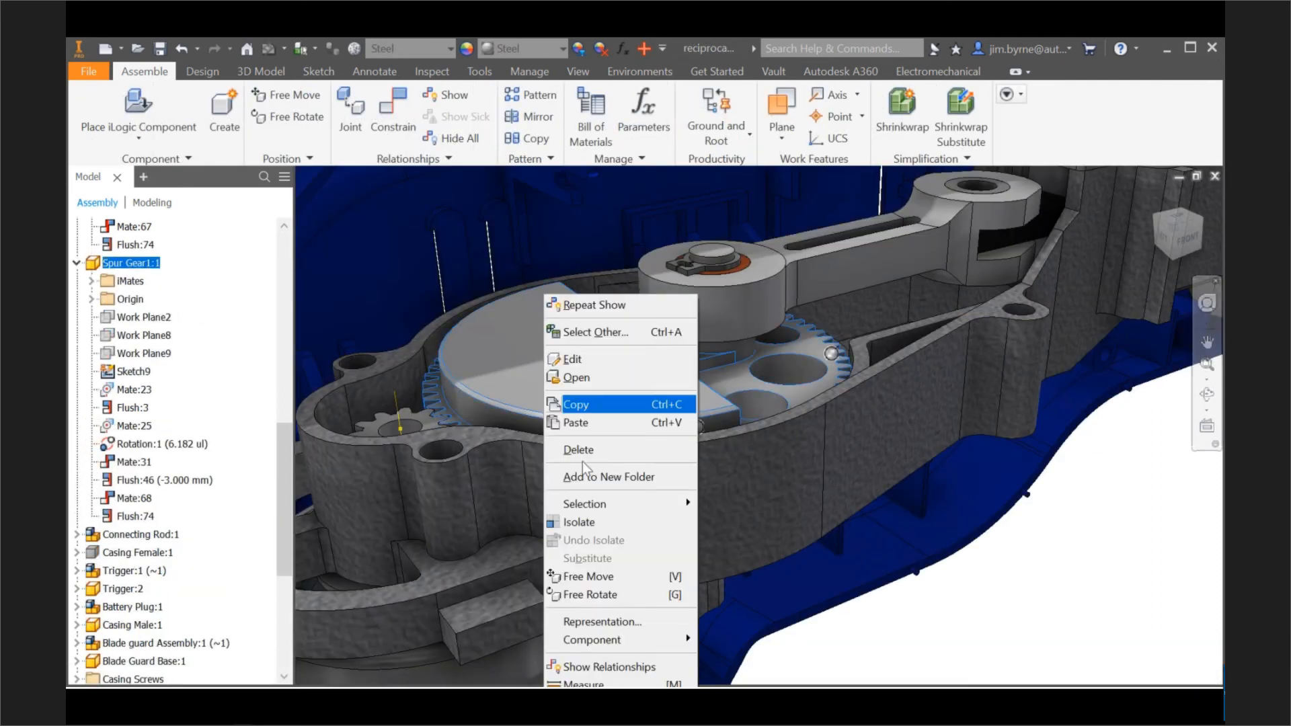
pyautogui.click(606, 666)
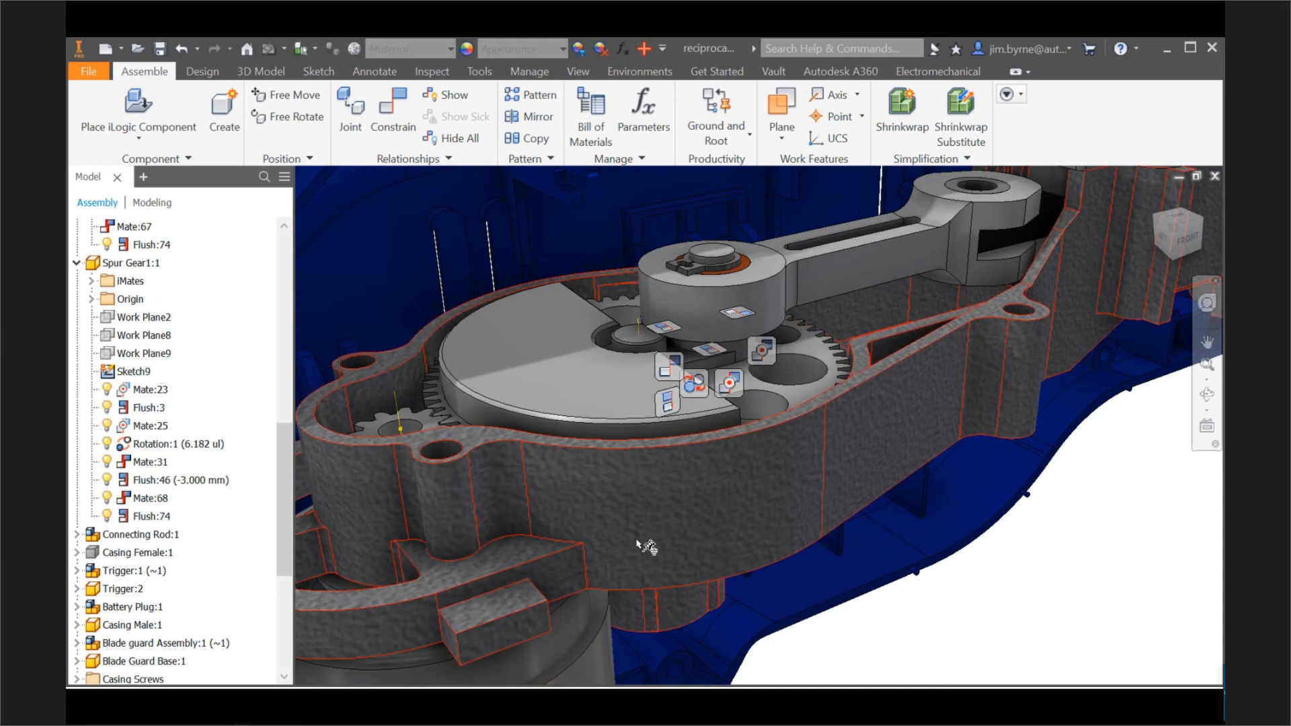
pyautogui.rightClick(668, 402)
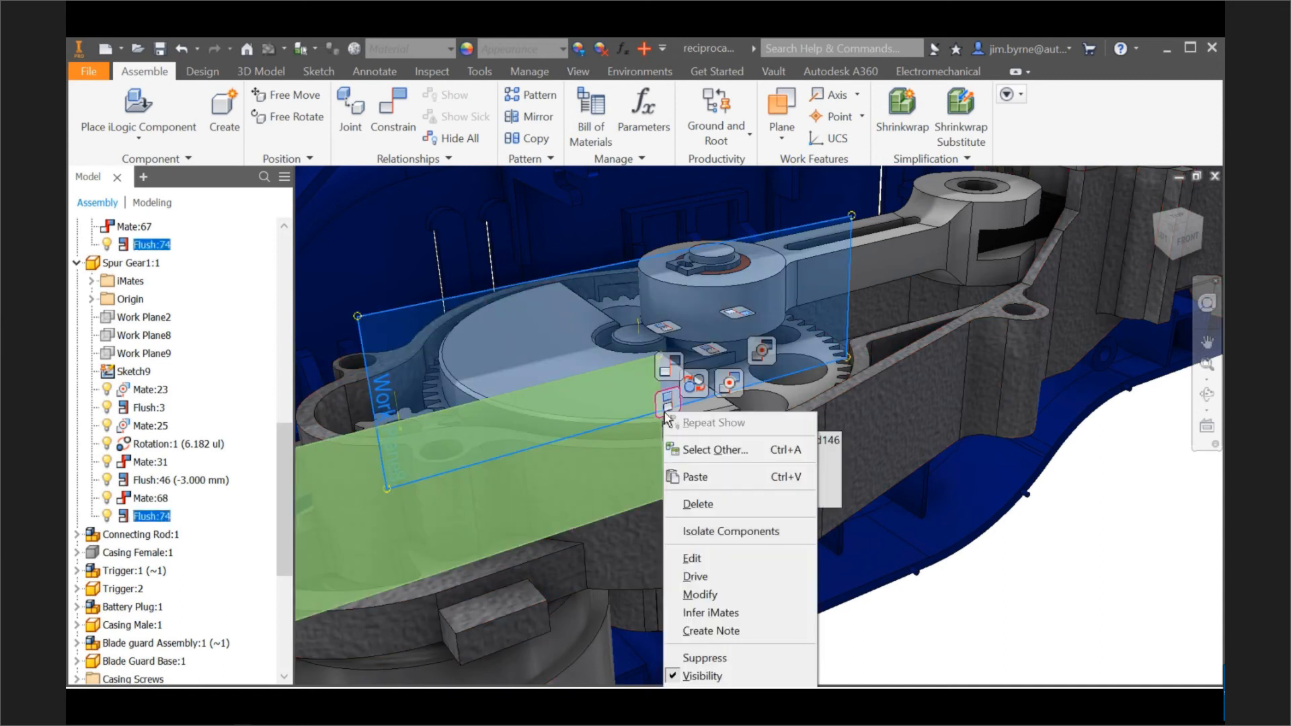
pyautogui.click(698, 658)
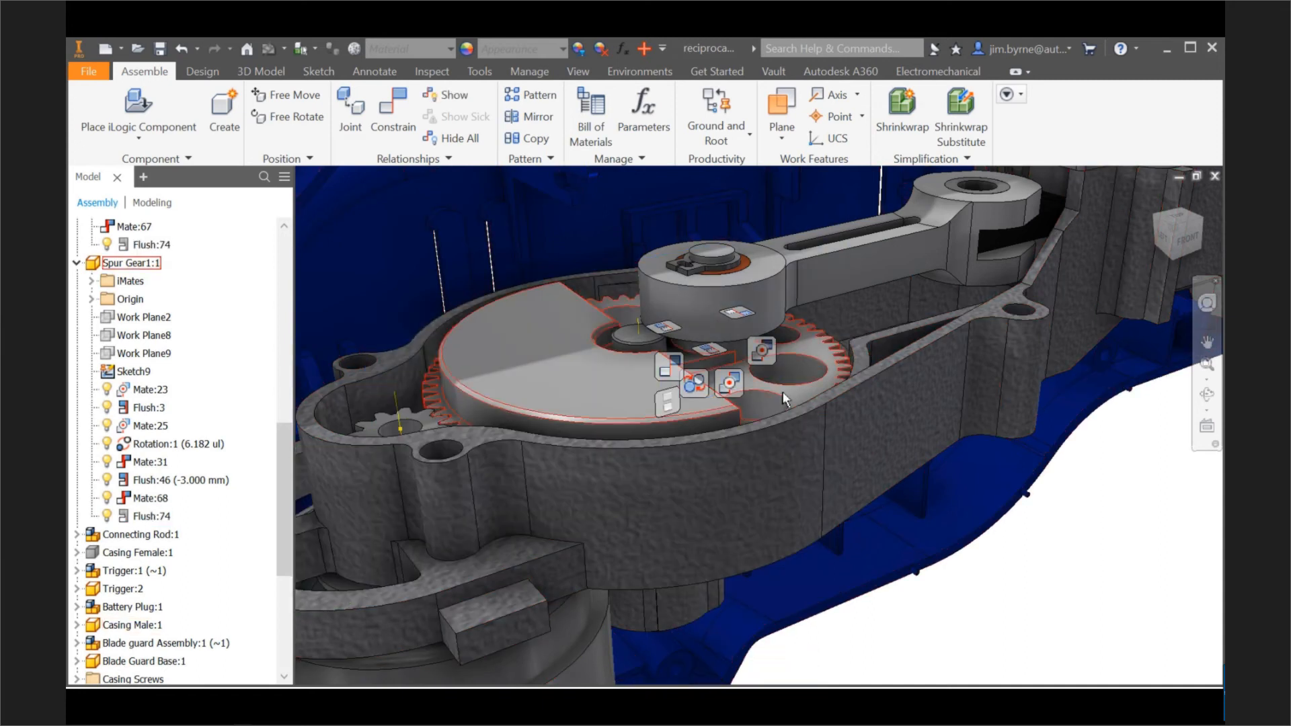
pyautogui.moveTo(783, 398); pyautogui.dragTo(702, 417)
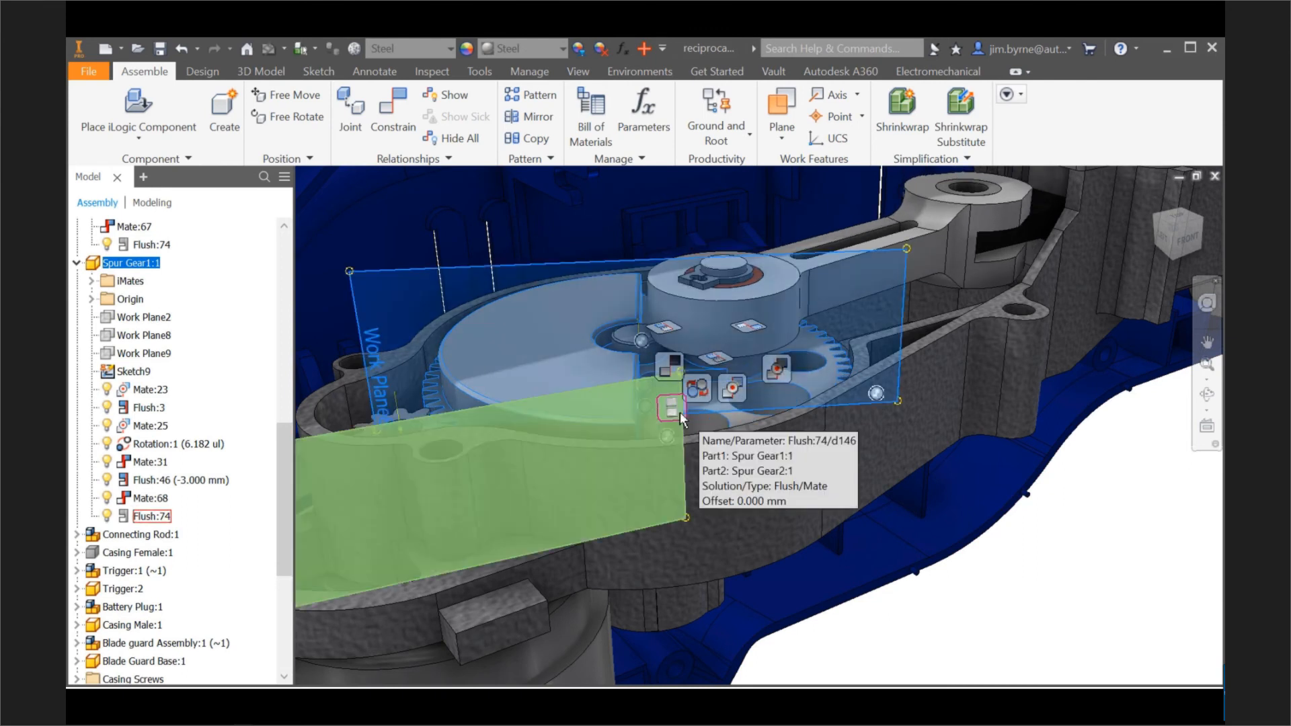
# - Try changing the suppressed Flush:74 constraint to the Angle type, and cancel the edit
pyautogui.rightClick(681, 418)
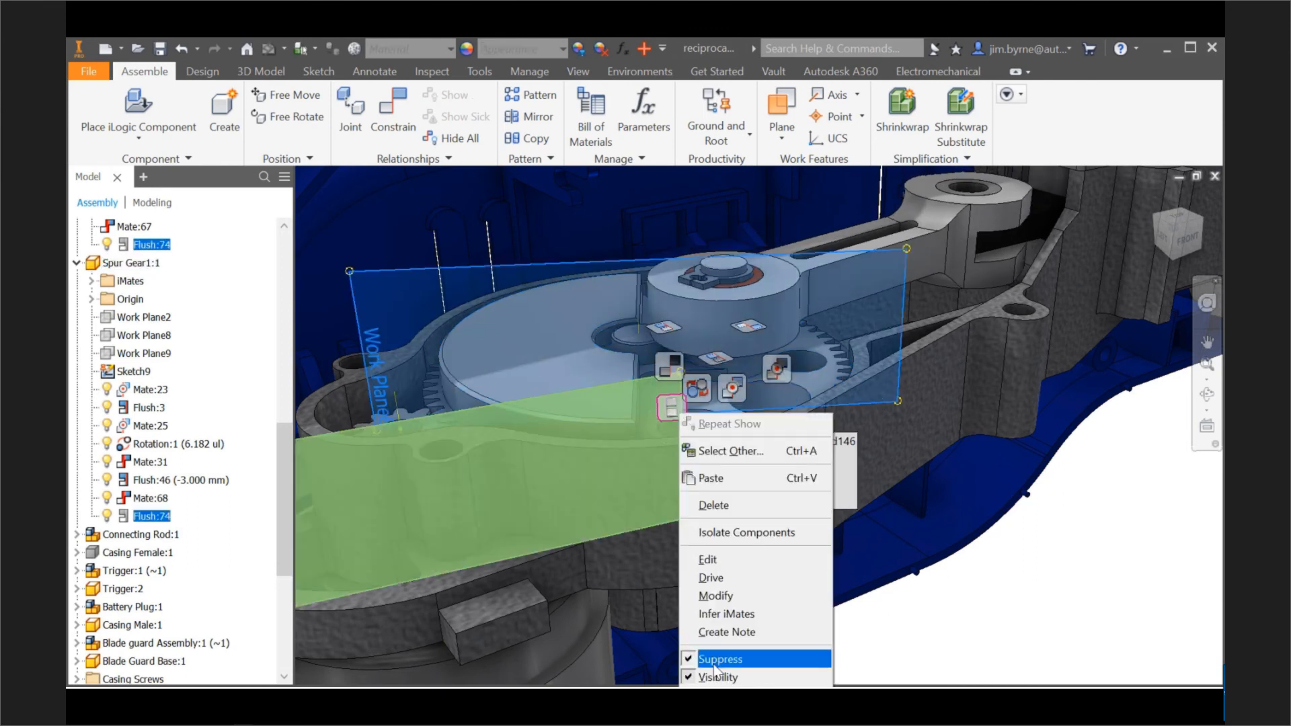
pyautogui.click(712, 558)
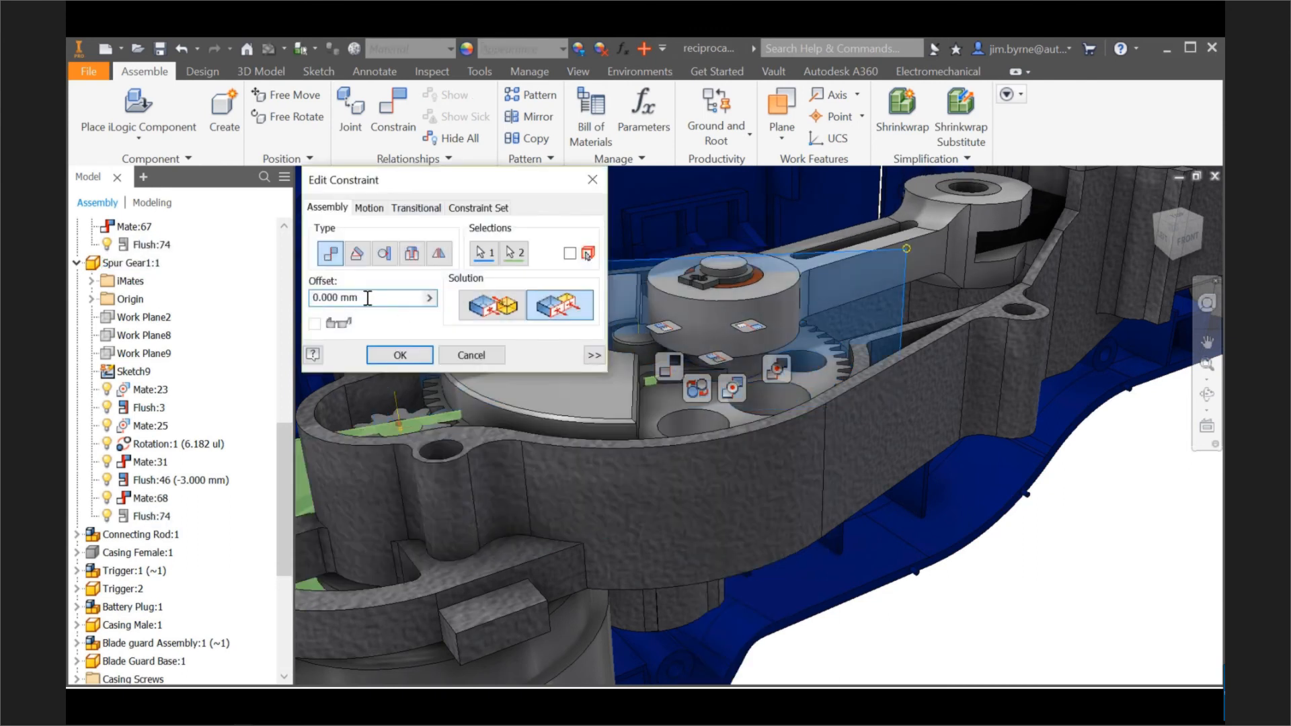
pyautogui.click(357, 254)
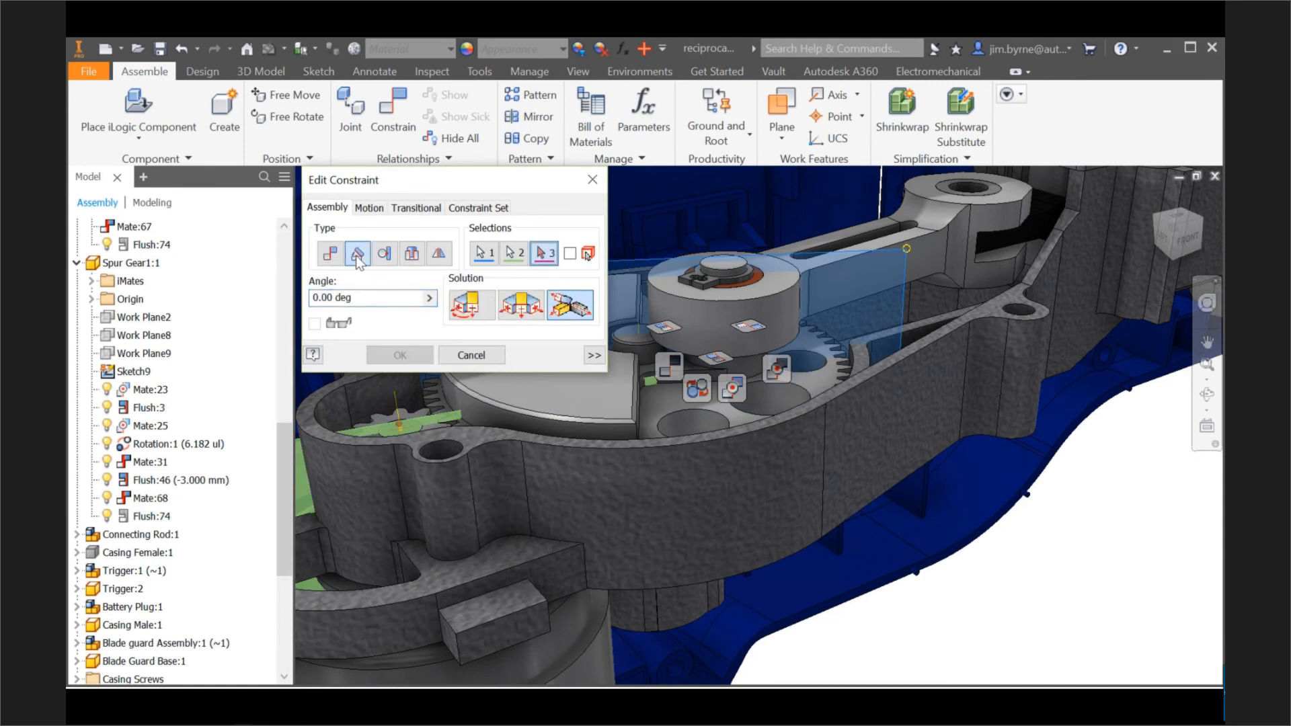
pyautogui.click(471, 355)
# - Hide all displayed relationship symbols in the gear assembly
pyautogui.click(460, 137)
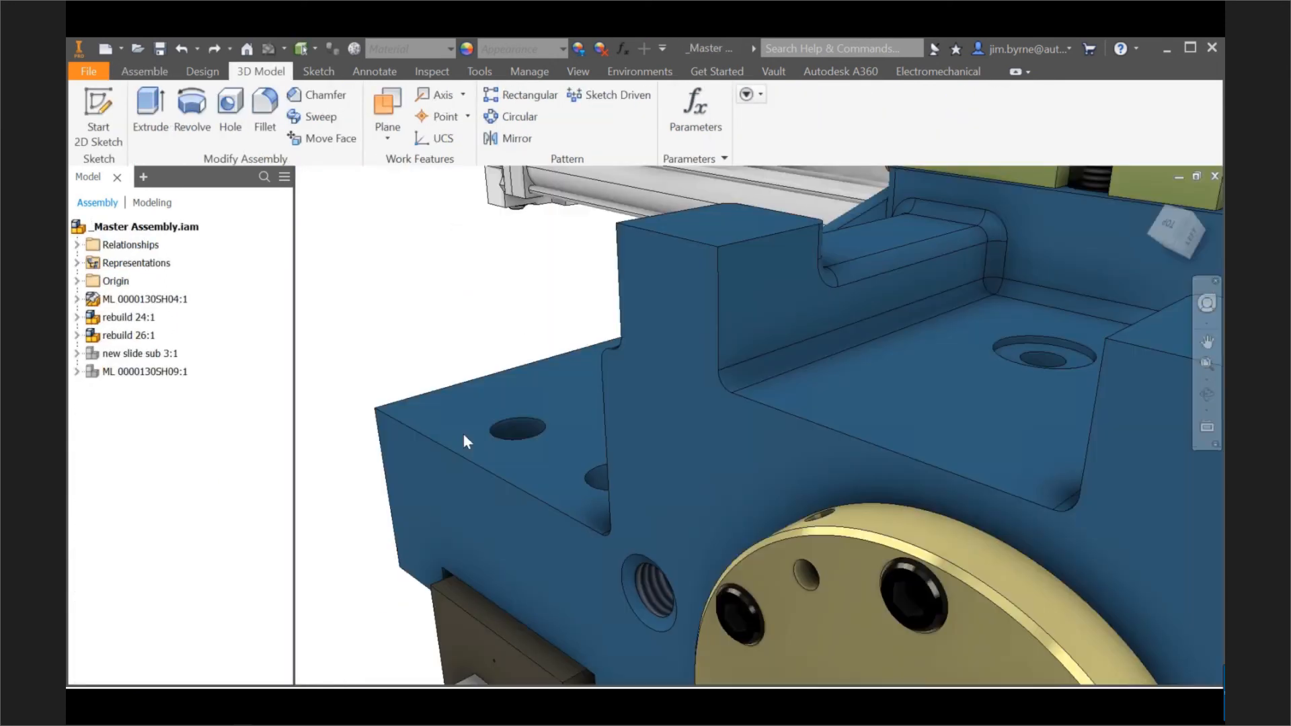
# - Chamfer the front edge chain of the blue block's wide slot with a 2 mm distance
pyautogui.hotkey('ctrl', 'shift', 'k')
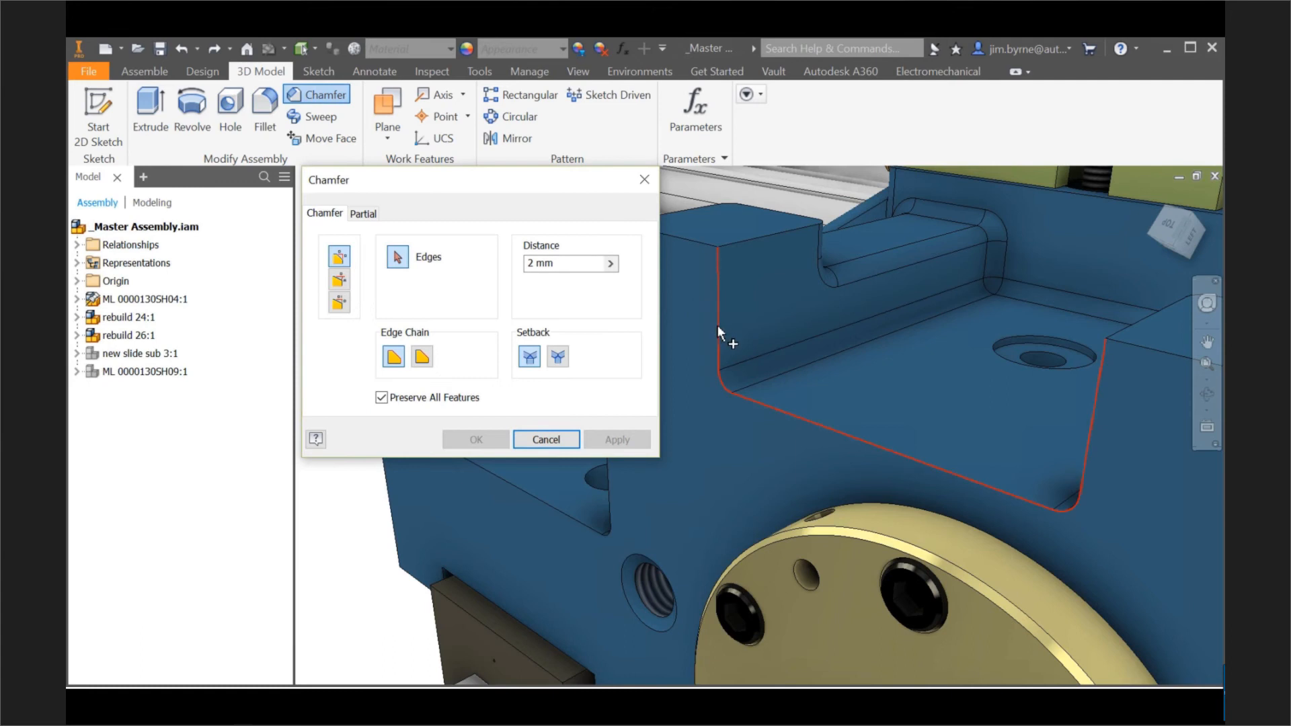
pyautogui.click(718, 326)
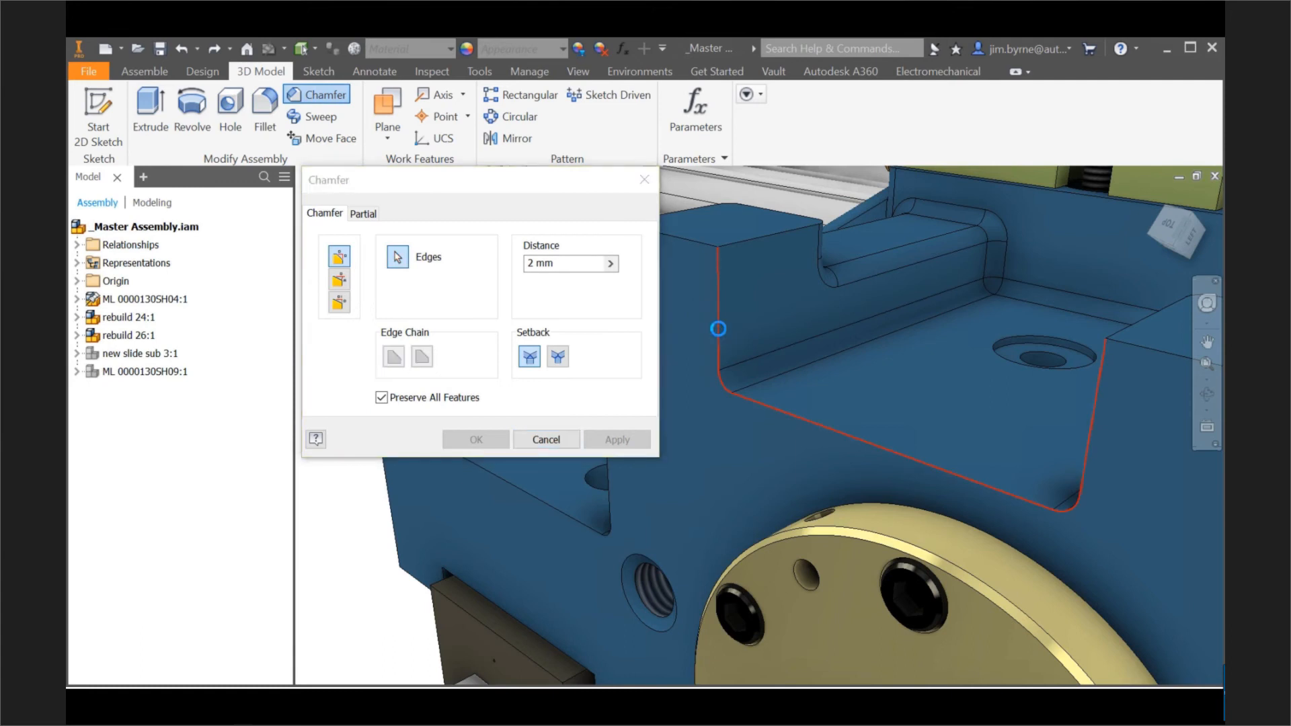
pyautogui.click(499, 436)
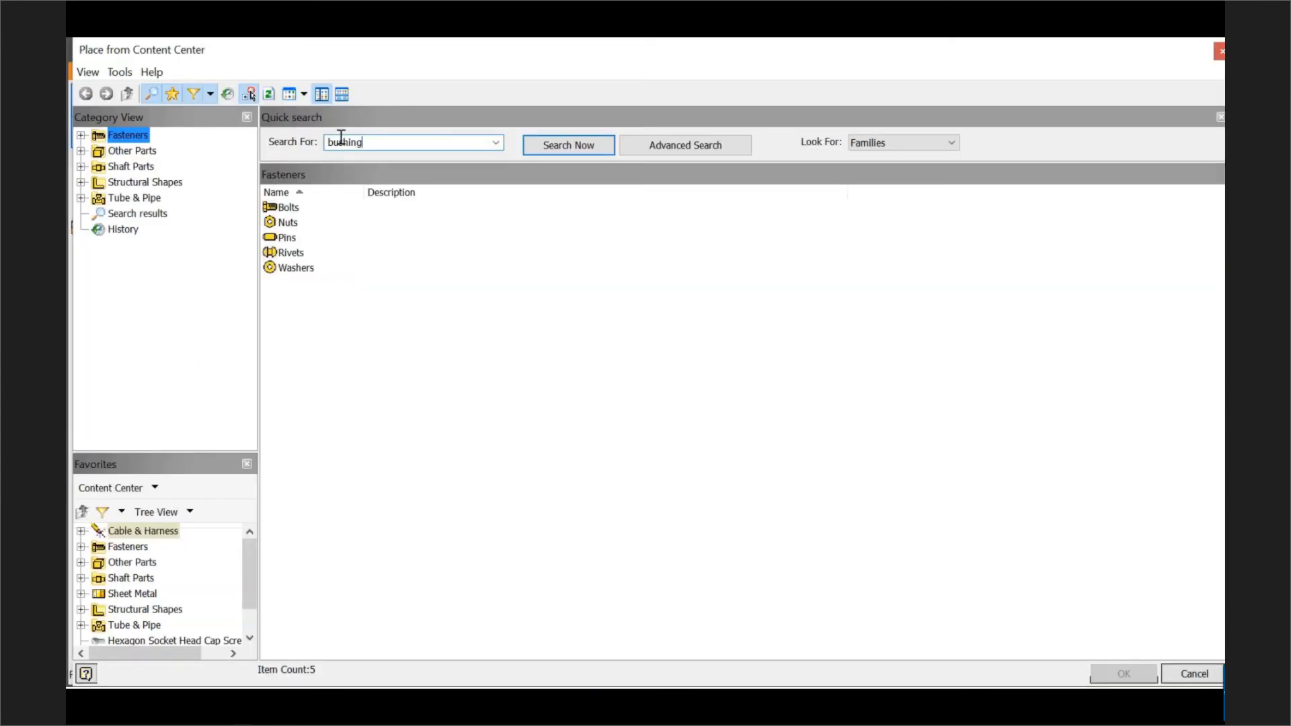
# - Search the Content Center for bushing, search its members for 112-40, and choose the ANSI B94.33 - H-112-40 Head bushing
pyautogui.press('Return')
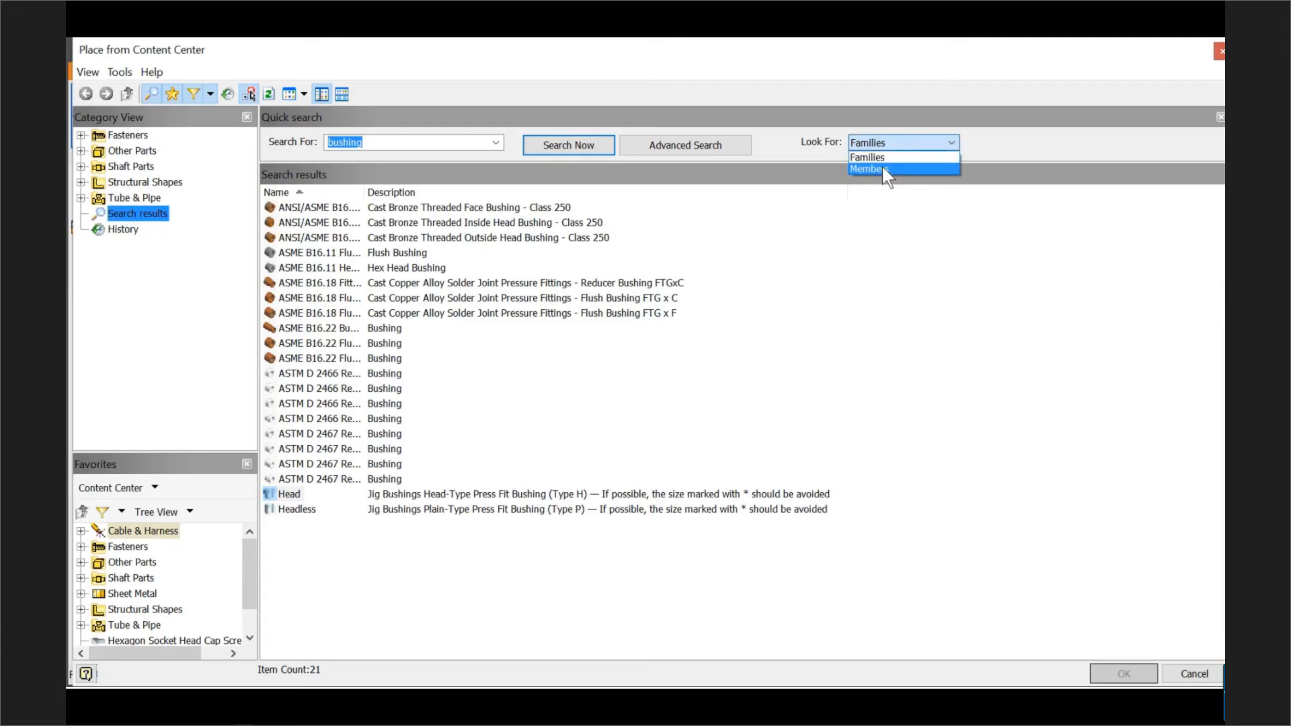
pyautogui.click(881, 168)
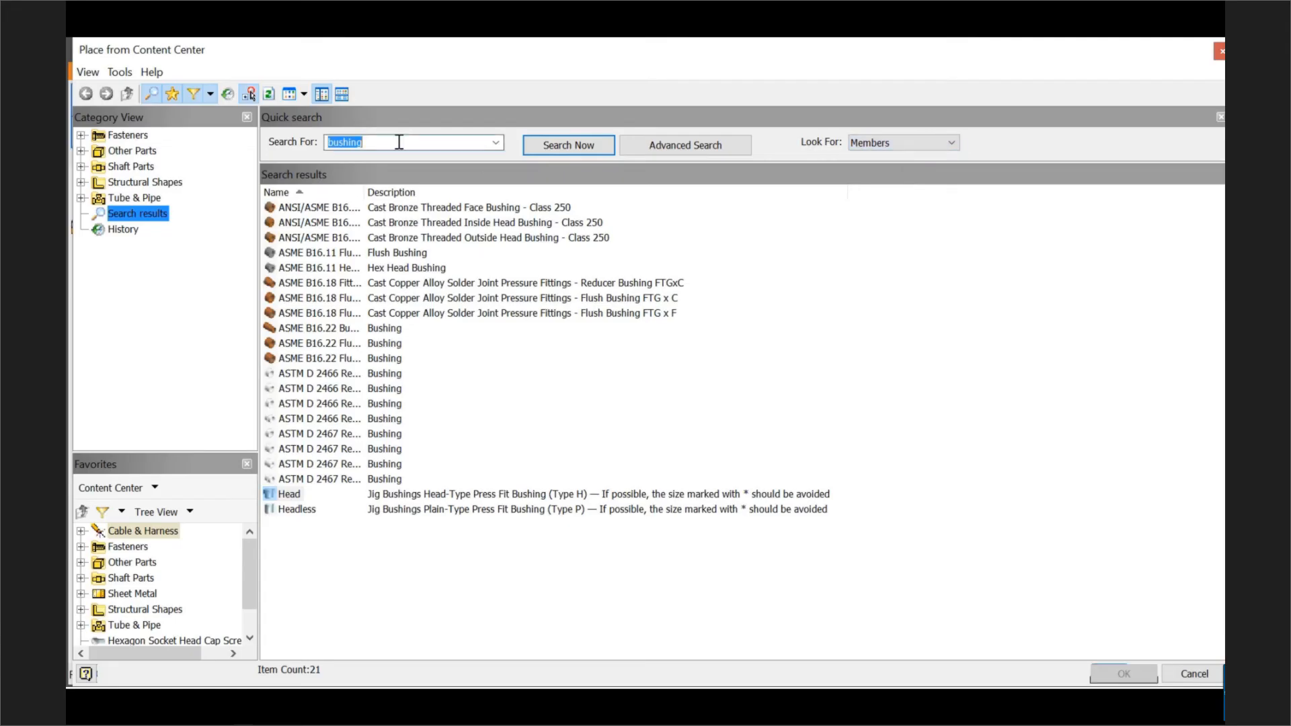
pyautogui.click(377, 145)
pyautogui.moveTo(377, 145); pyautogui.dragTo(320, 146)
pyautogui.write('112-40')
pyautogui.press('Return')
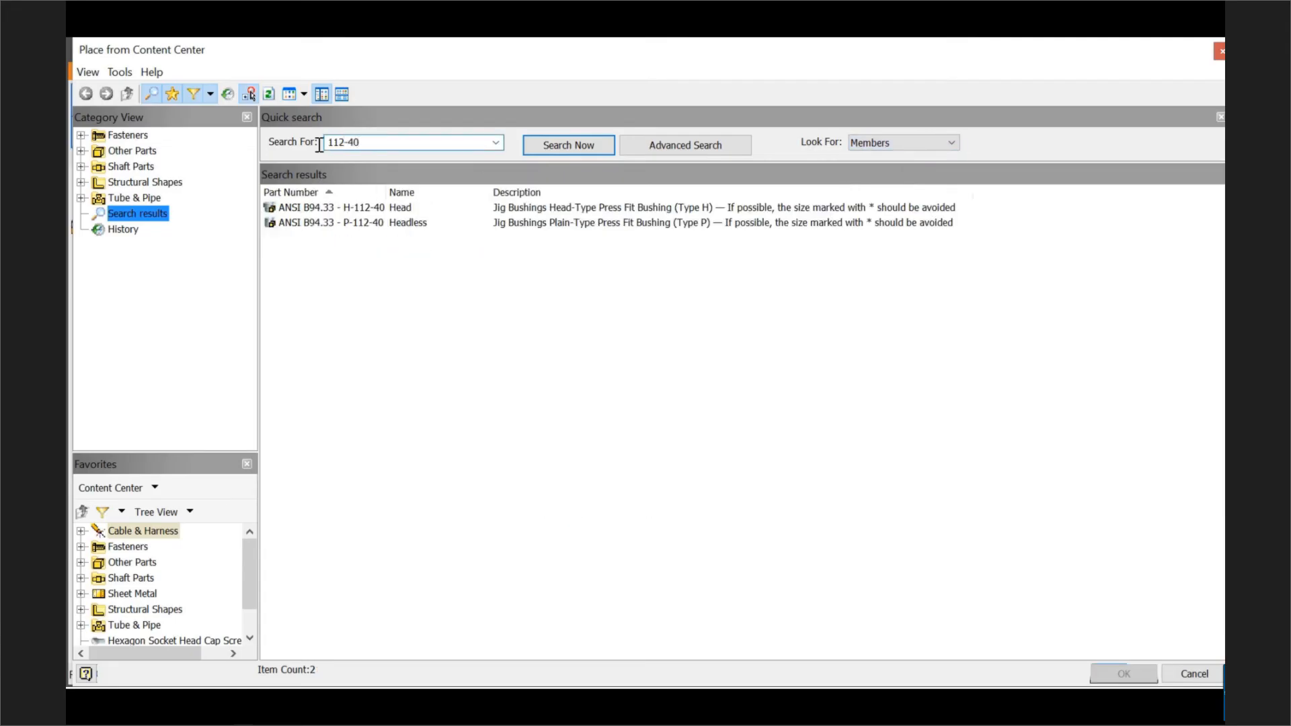
pyautogui.click(310, 210)
pyautogui.doubleClick(309, 210)
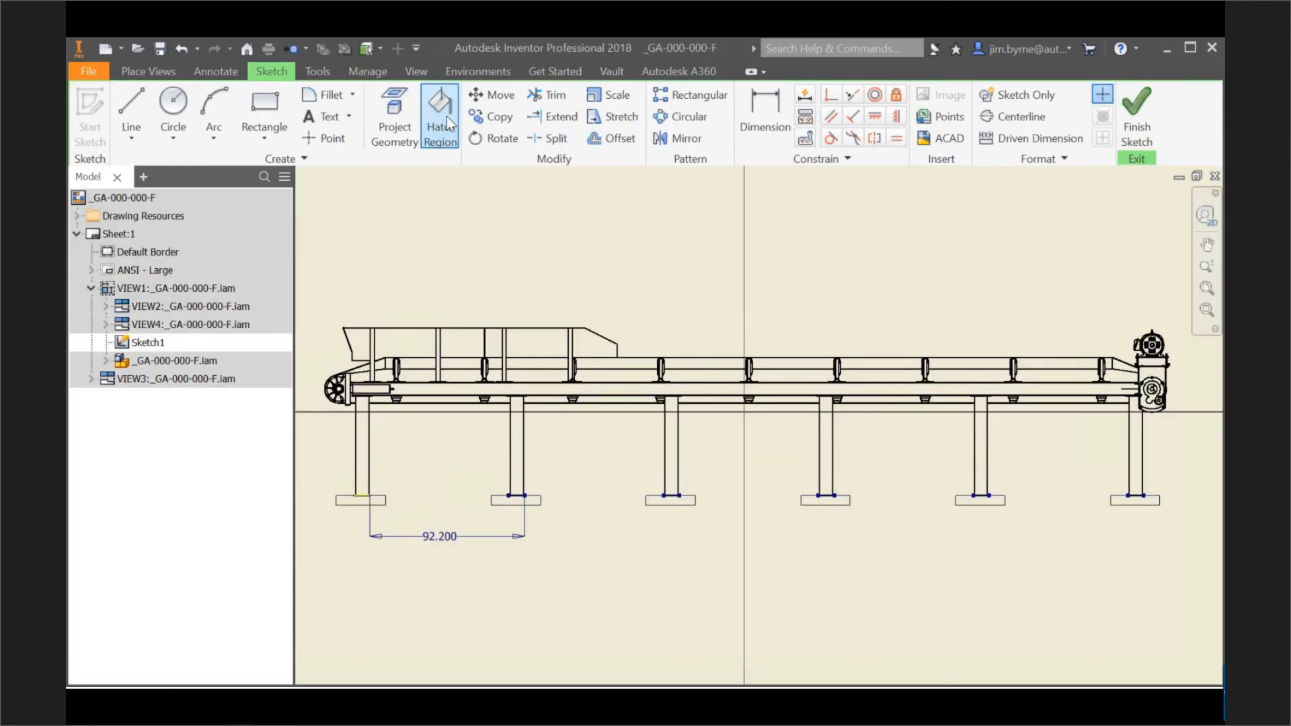
# - Hatch the six footing rectangles under the conveyor legs with pattern ANSI 31, angle 45 and scale 25
pyautogui.click(444, 116)
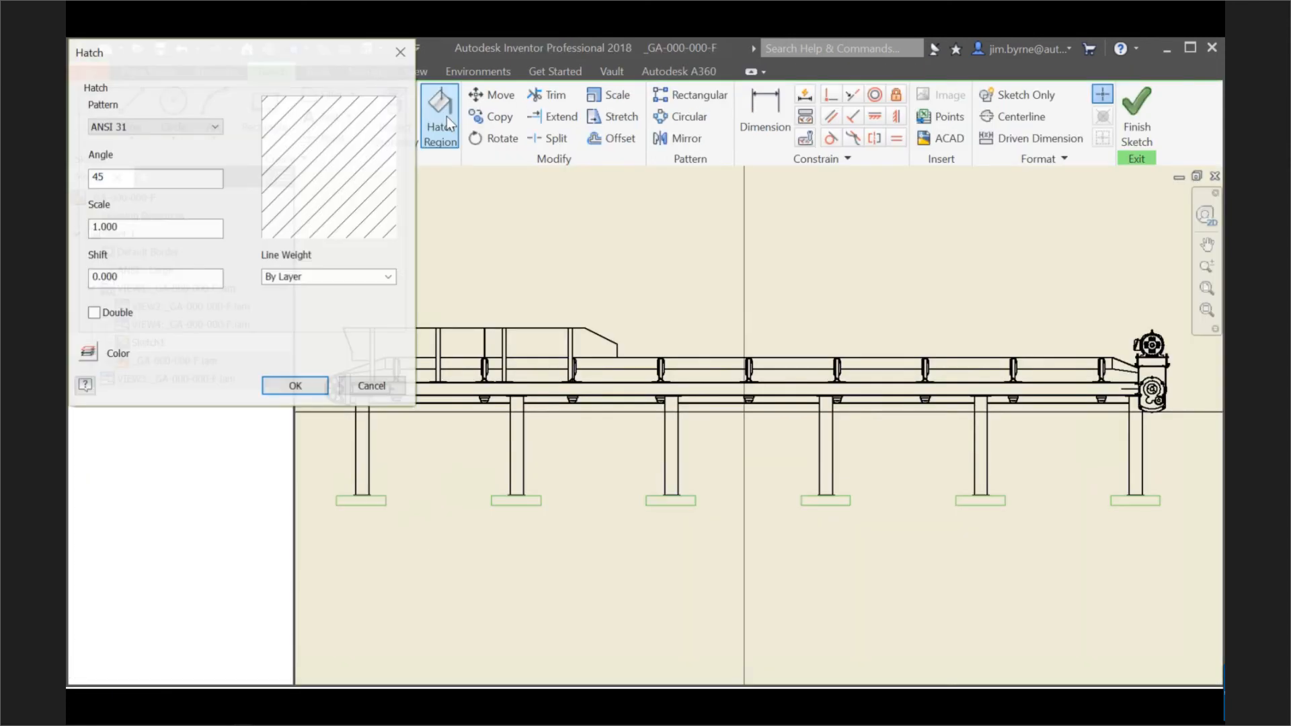
pyautogui.click(377, 502)
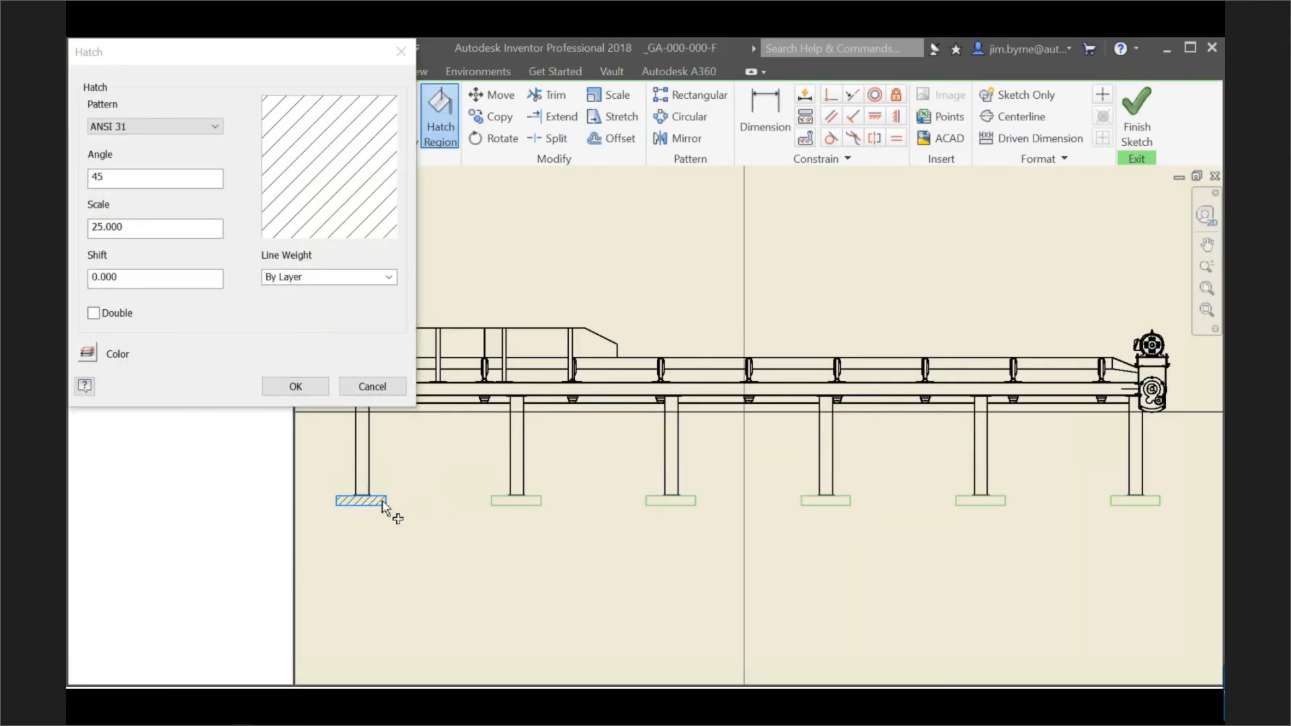
pyautogui.click(525, 505)
pyautogui.click(678, 505)
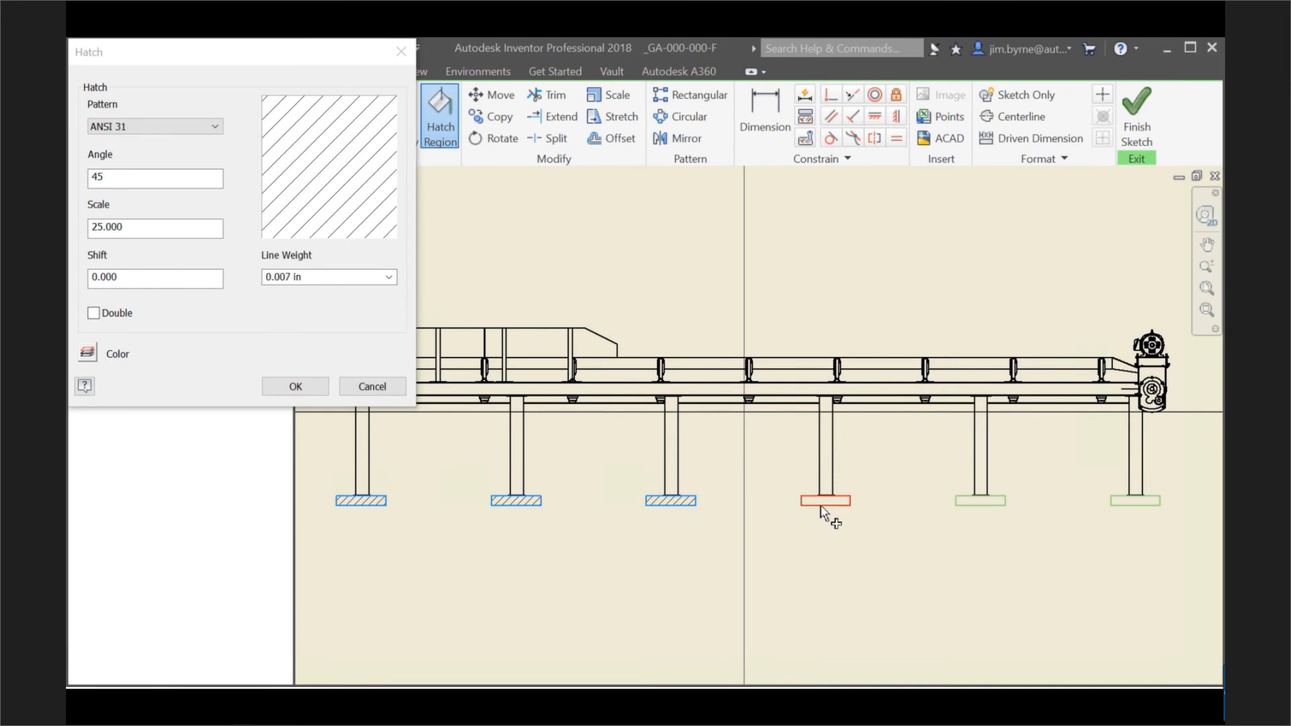
pyautogui.click(829, 504)
pyautogui.click(975, 505)
pyautogui.click(1120, 505)
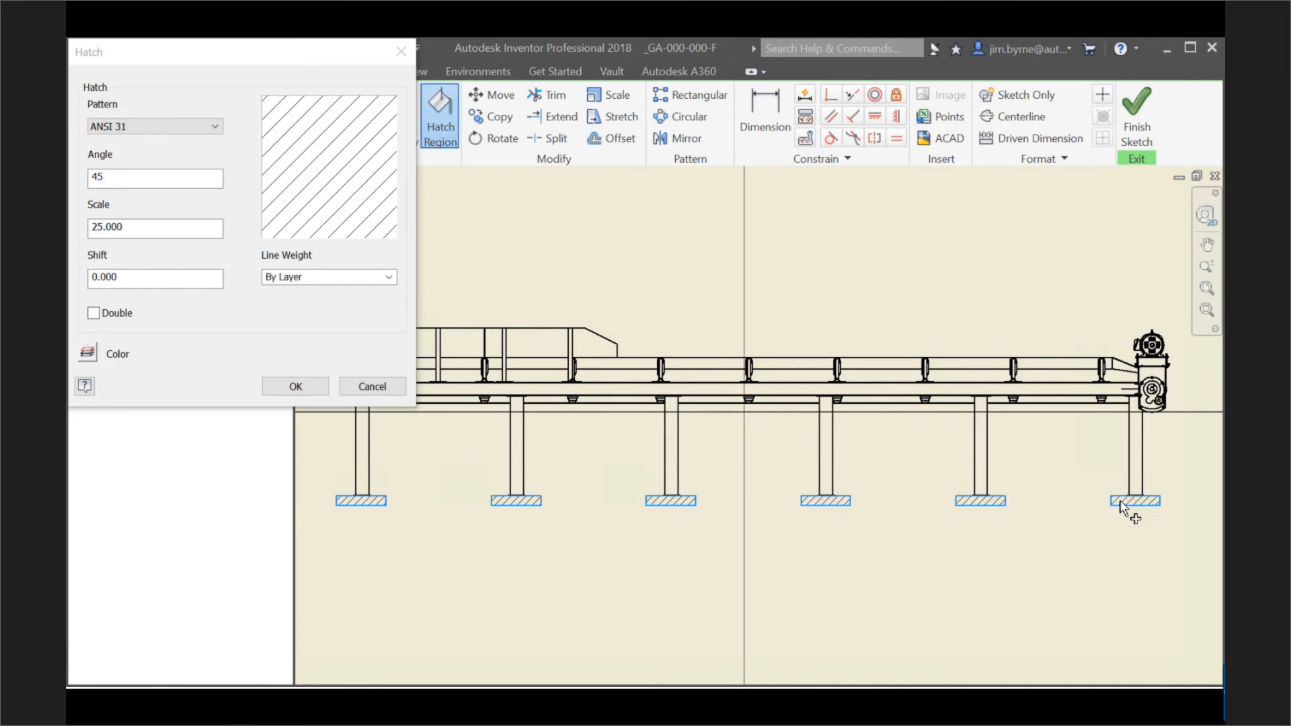
# - Change the footings' hatch pattern to AR-CONC and apply the hatch
pyautogui.scroll(5, 1120, 502)
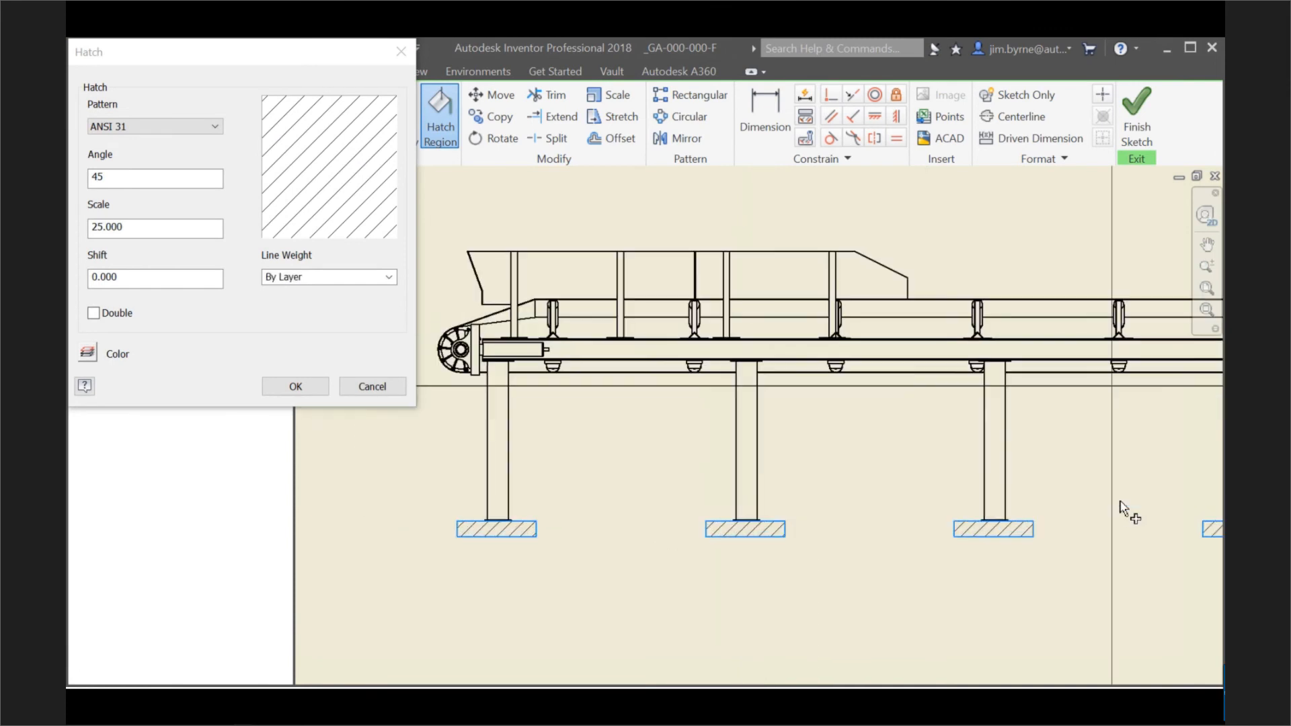
pyautogui.scroll(2, 1120, 506)
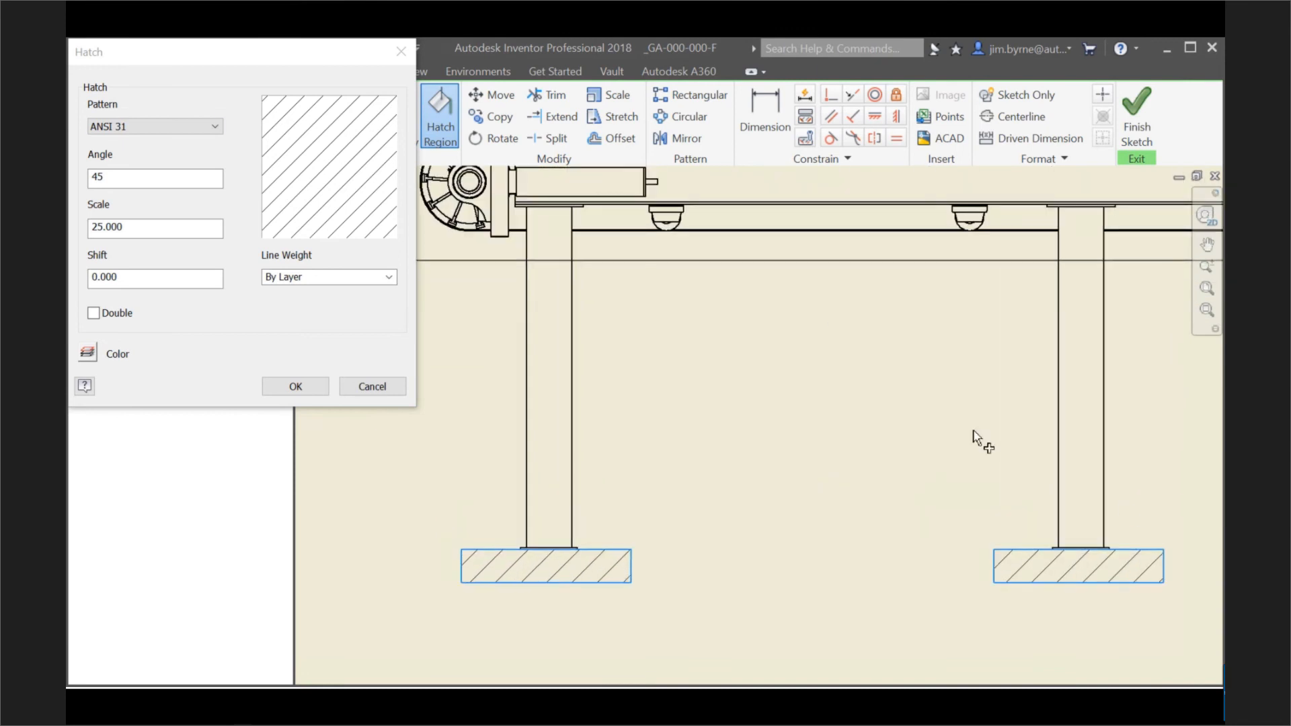
pyautogui.click(163, 127)
pyautogui.click(154, 232)
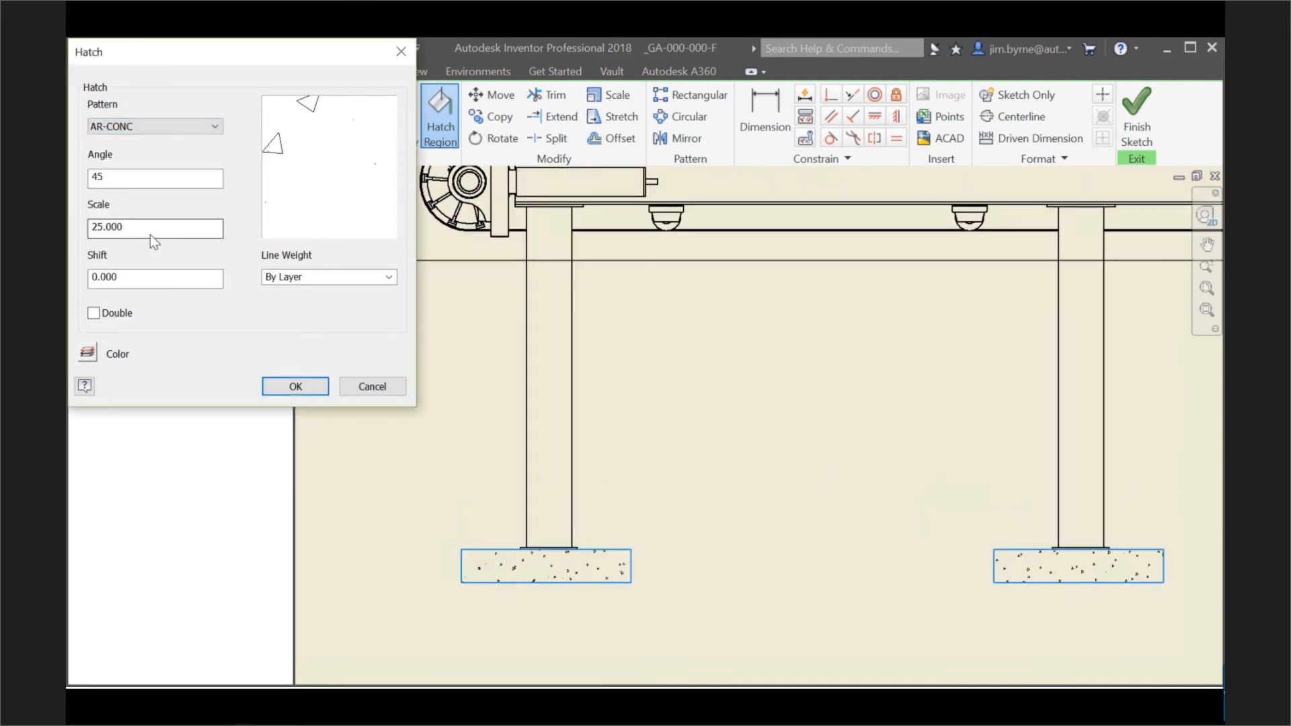
pyautogui.click(294, 386)
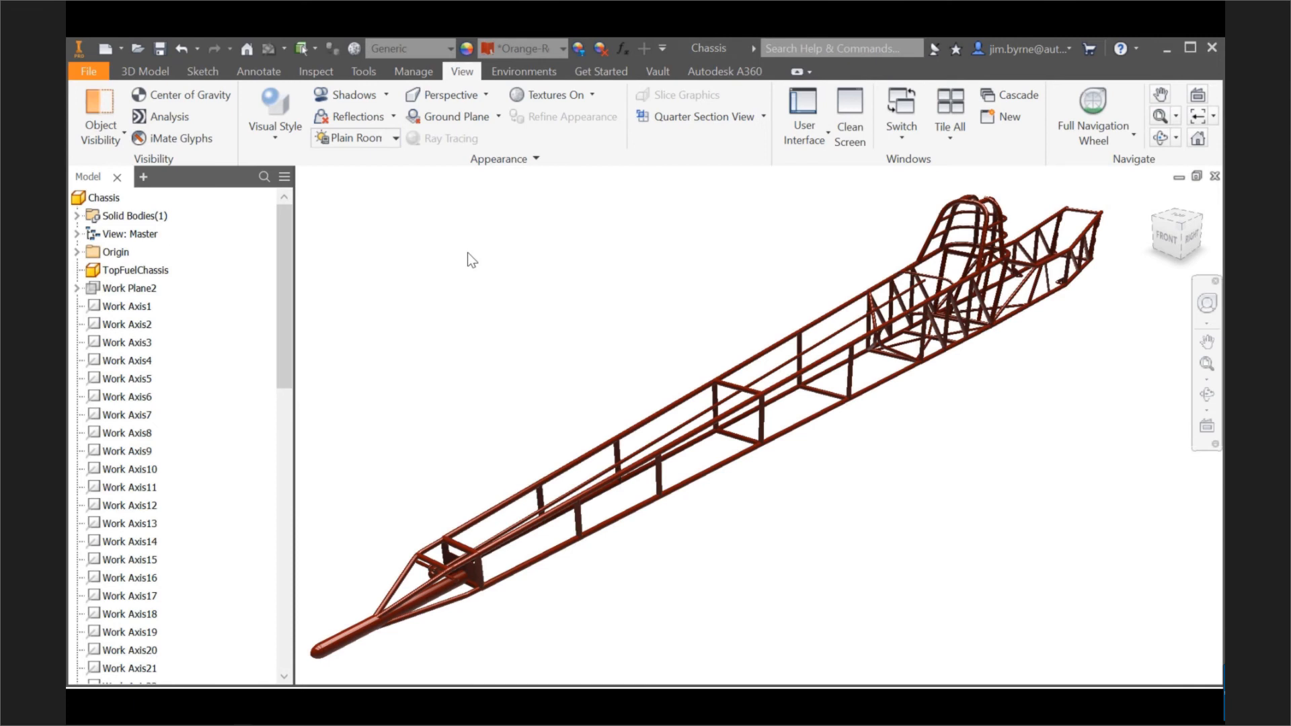
# - Export the chassis view as a PNG image named Chassis in the Image folder, with a transparent background
pyautogui.click(85, 72)
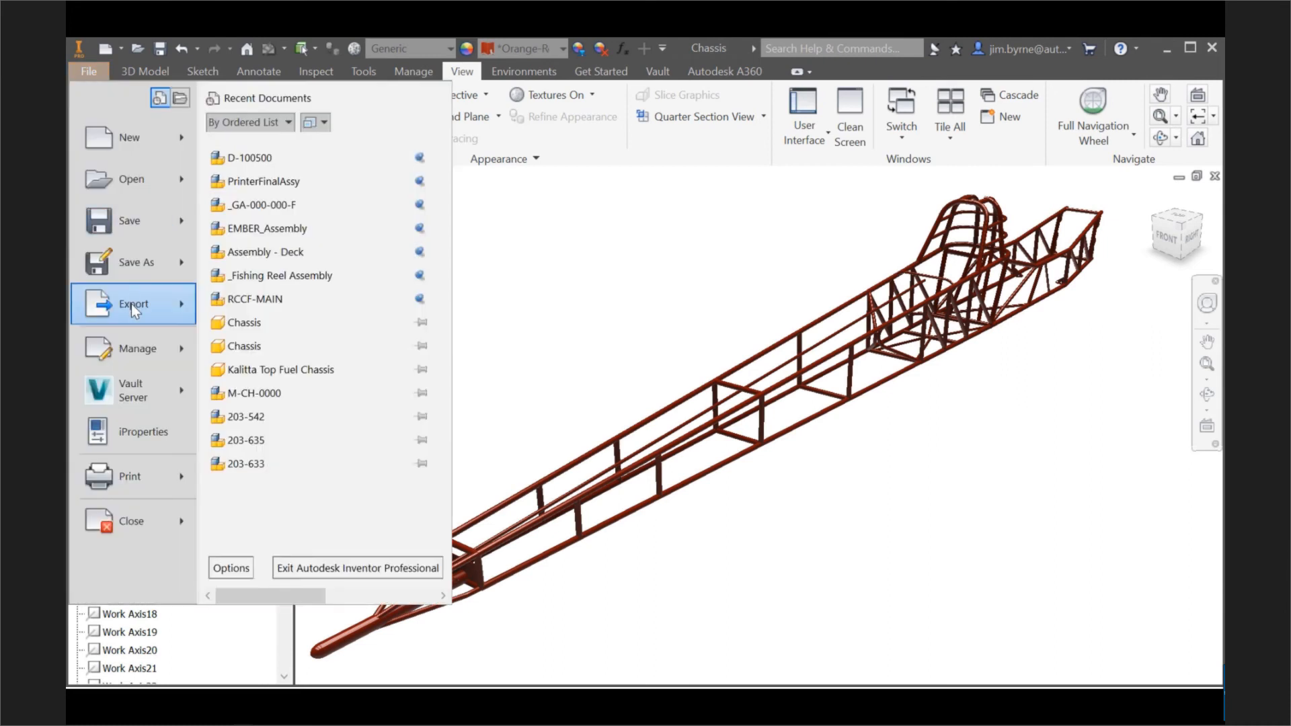
pyautogui.moveTo(131, 303)
pyautogui.click(277, 159)
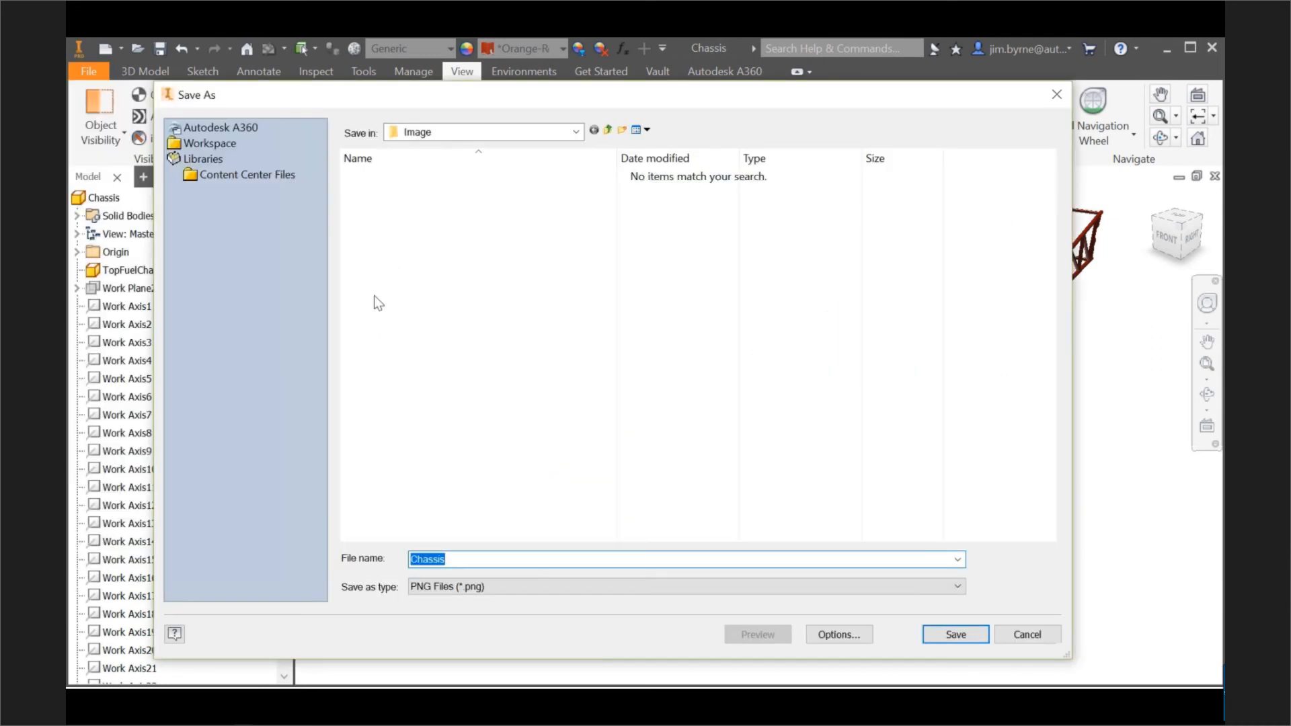
pyautogui.click(839, 634)
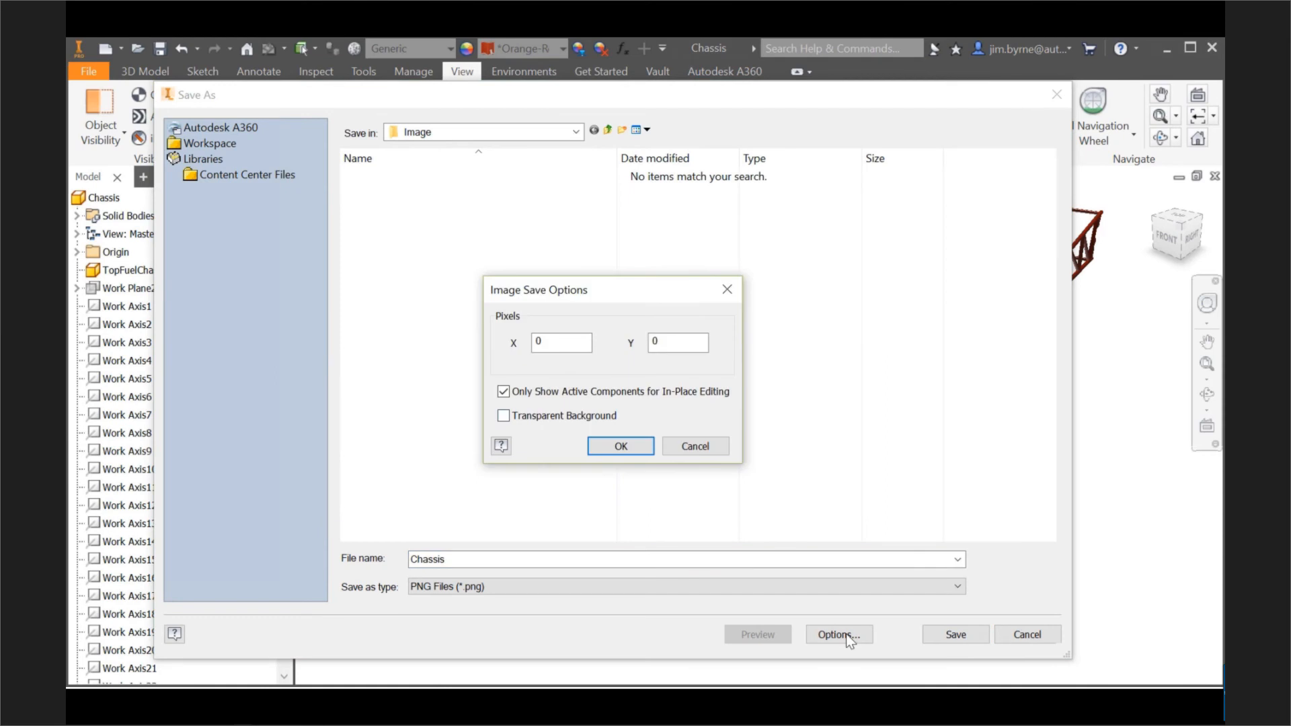
pyautogui.click(551, 413)
pyautogui.click(621, 446)
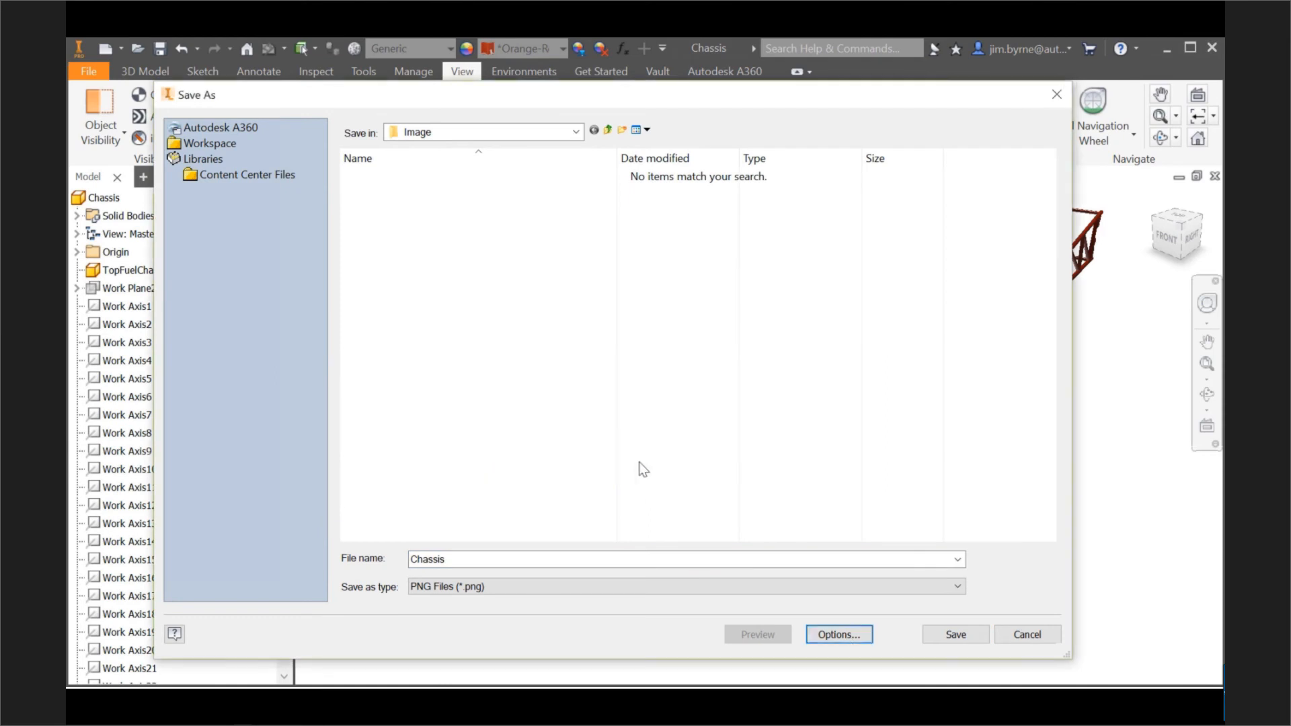
pyautogui.click(935, 633)
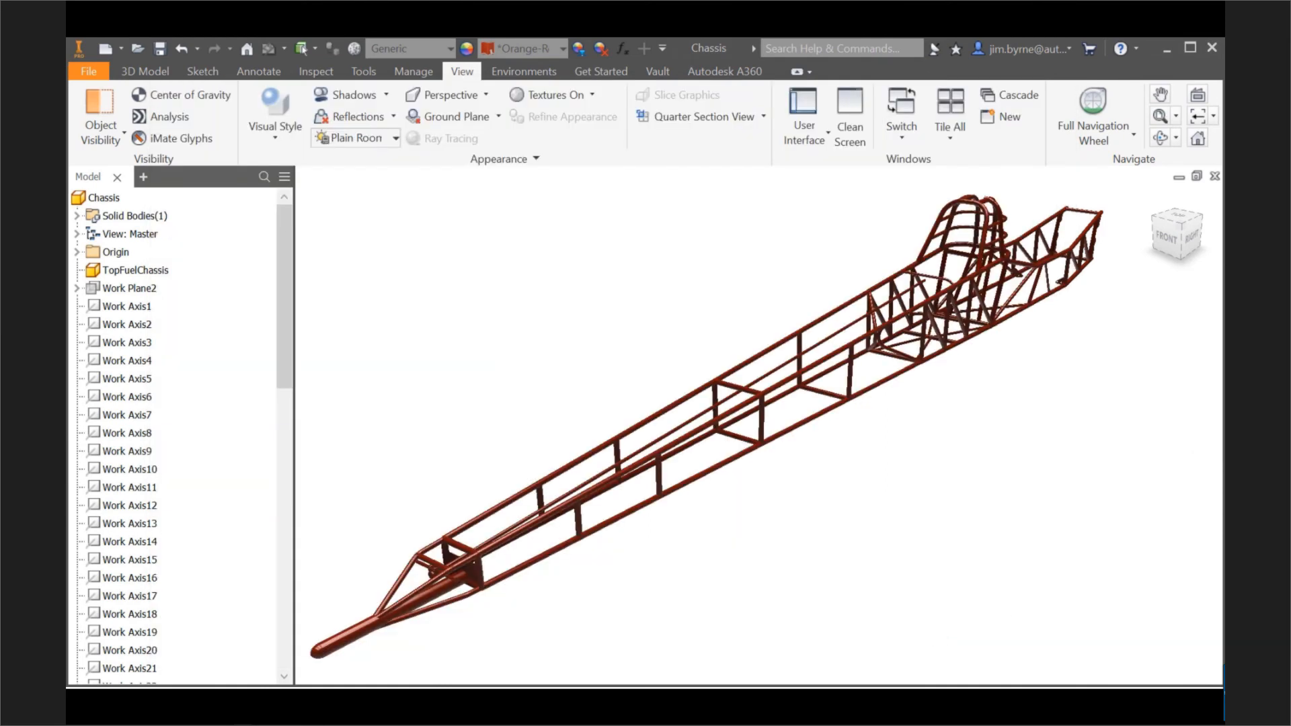